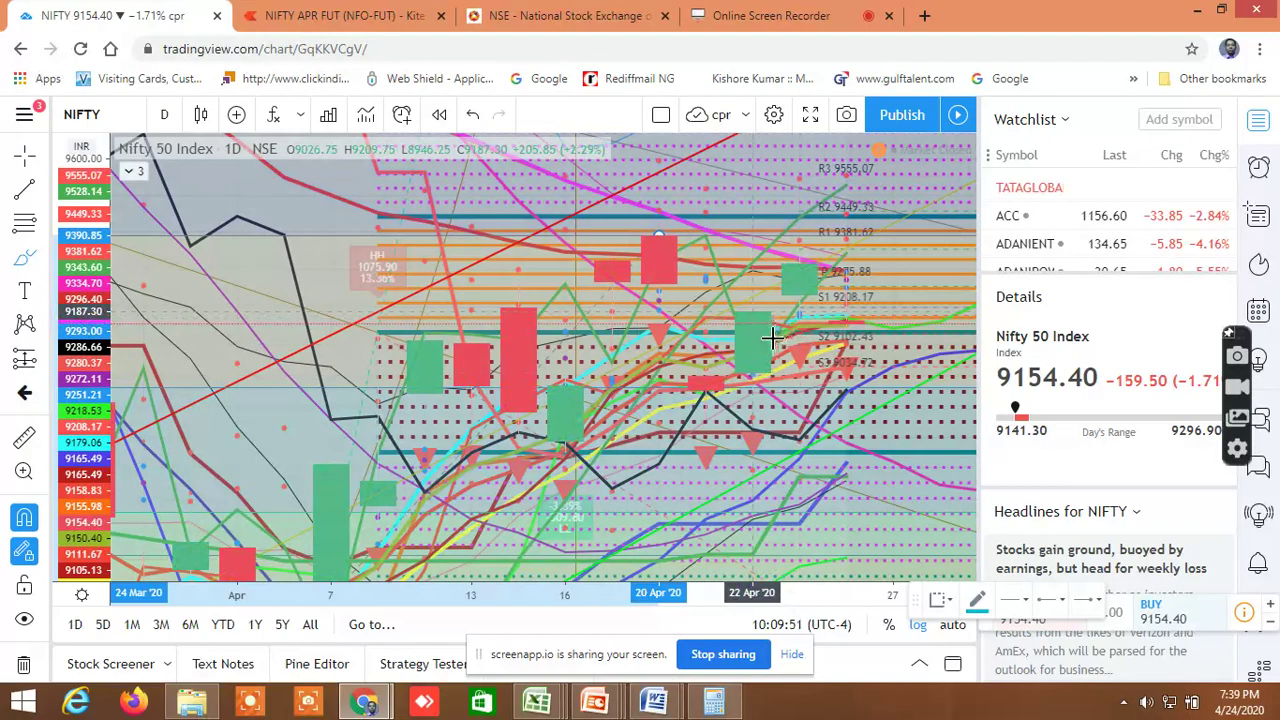
Look at the BUY LEVEL AND SELL LEVEL CUM SCREENER workbook in Excel and return to the NIFTY chart in Chrome
{"action": "mouse_move", "coordinate": [538, 703]}
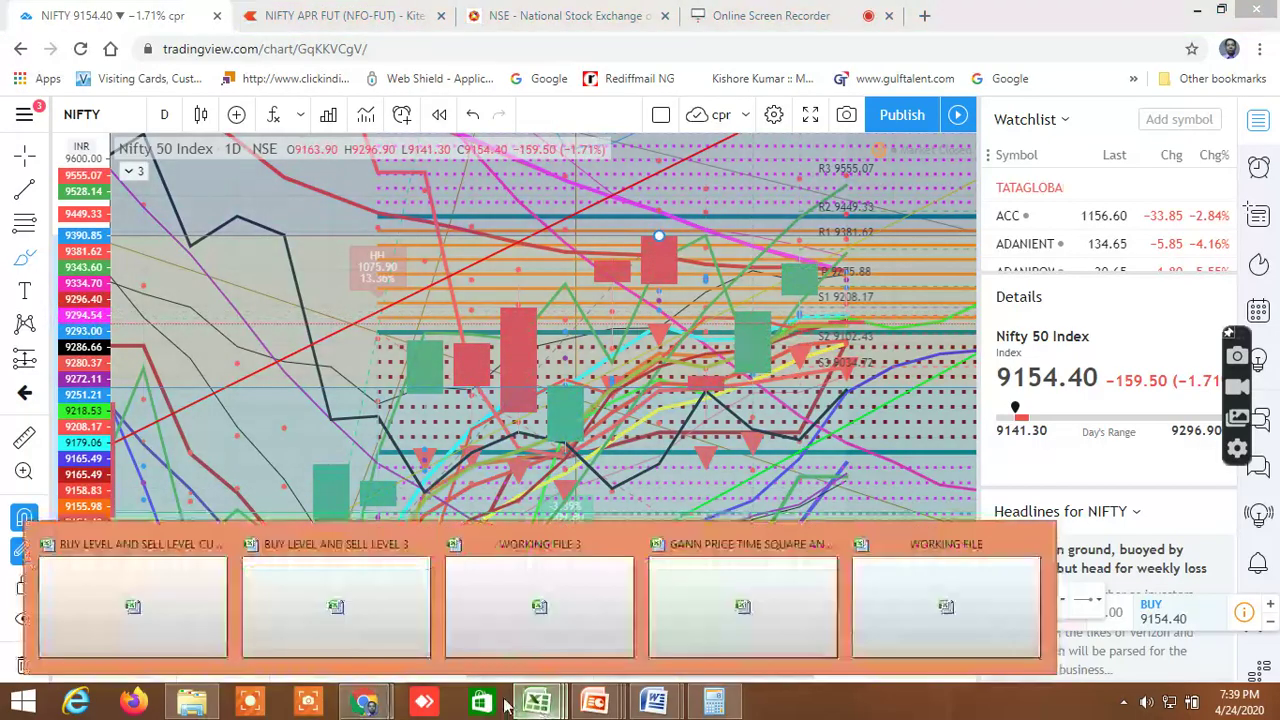
{"action": "left_click", "coordinate": [138, 628]}
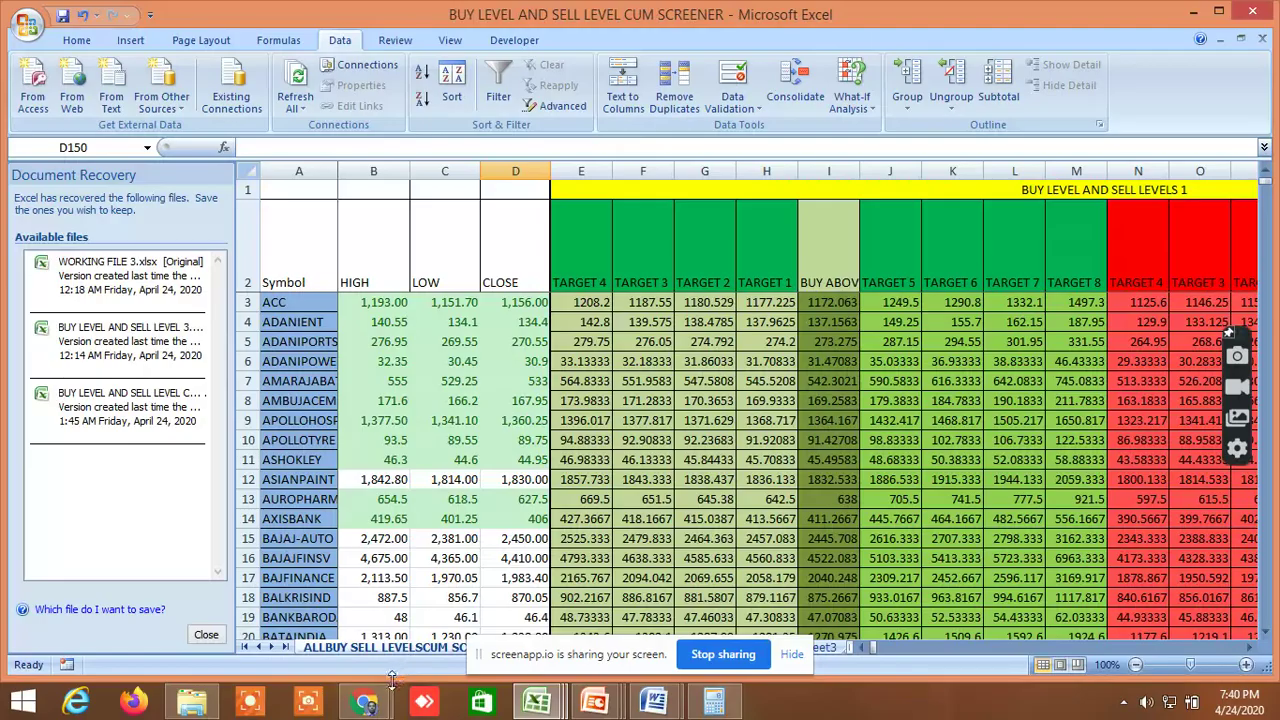
{"action": "mouse_move", "coordinate": [348, 683]}
{"action": "left_click", "coordinate": [272, 614]}
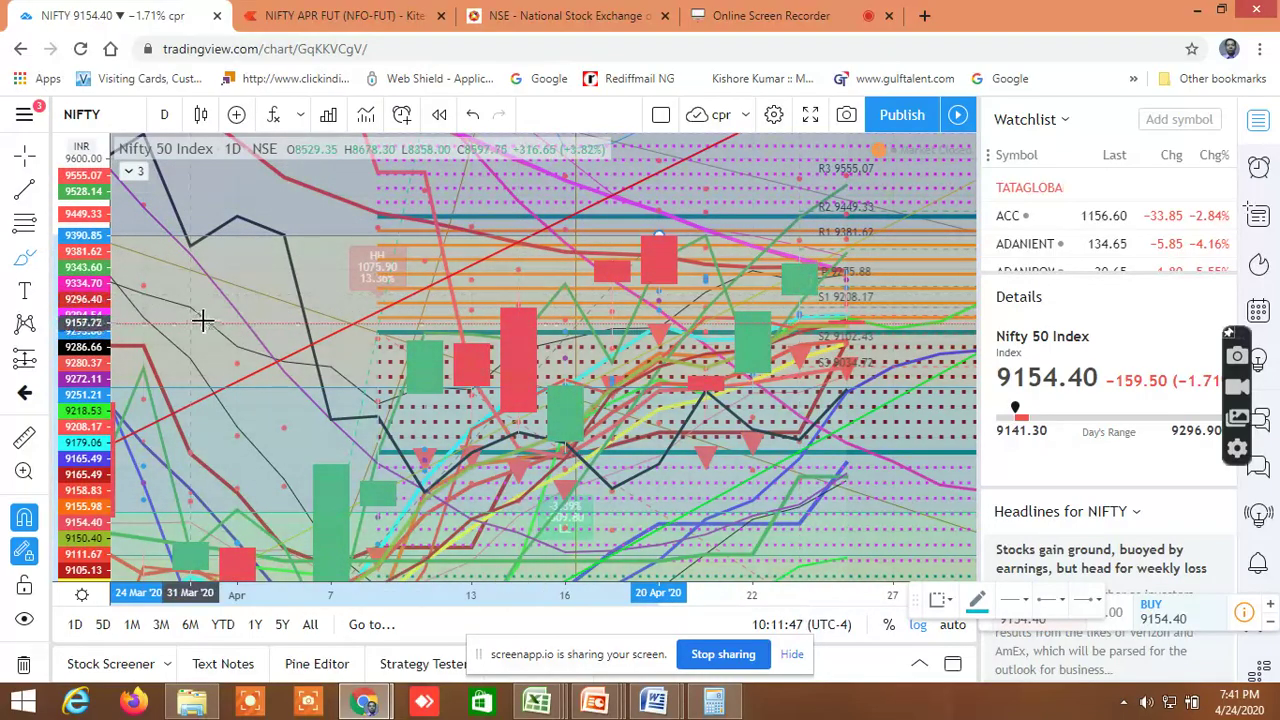
Compress the NIFTY chart's price scale and draw freehand brush strokes around the 16 to 24 April candles
{"action": "left_click_drag", "start_coordinate": [87, 320], "coordinate": [416, 396]}
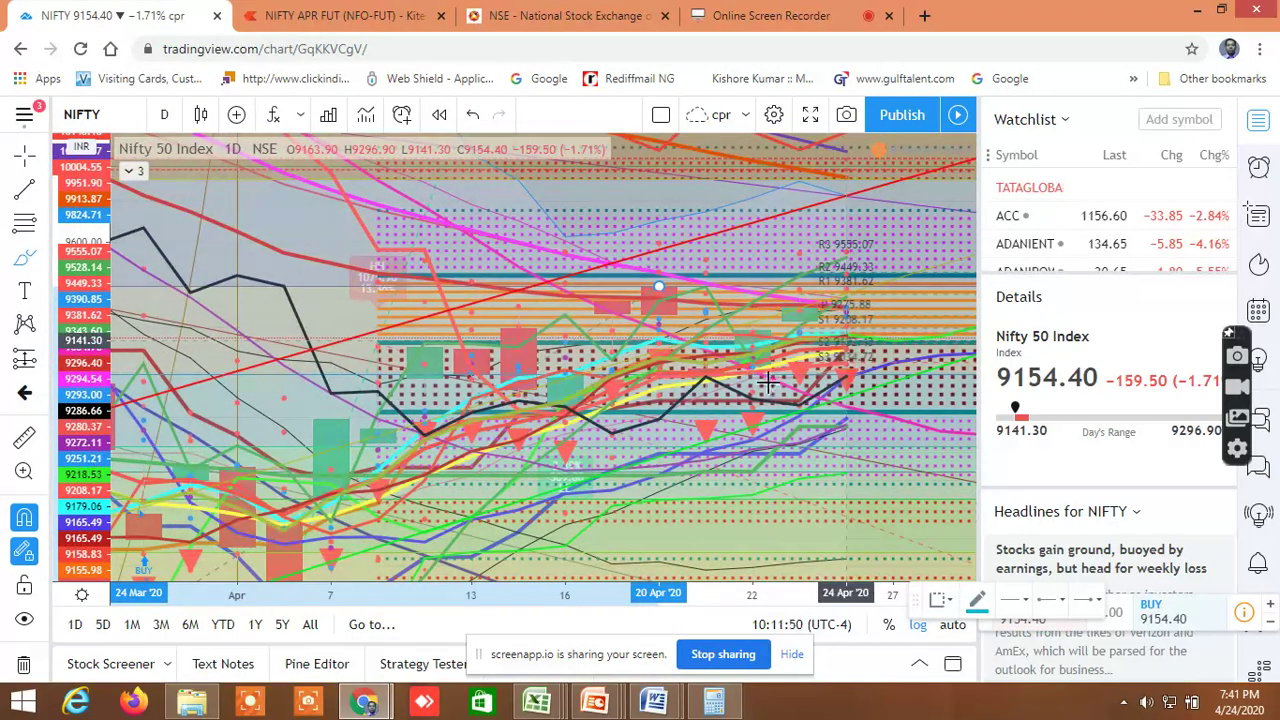
{"action": "left_click", "coordinate": [706, 397]}
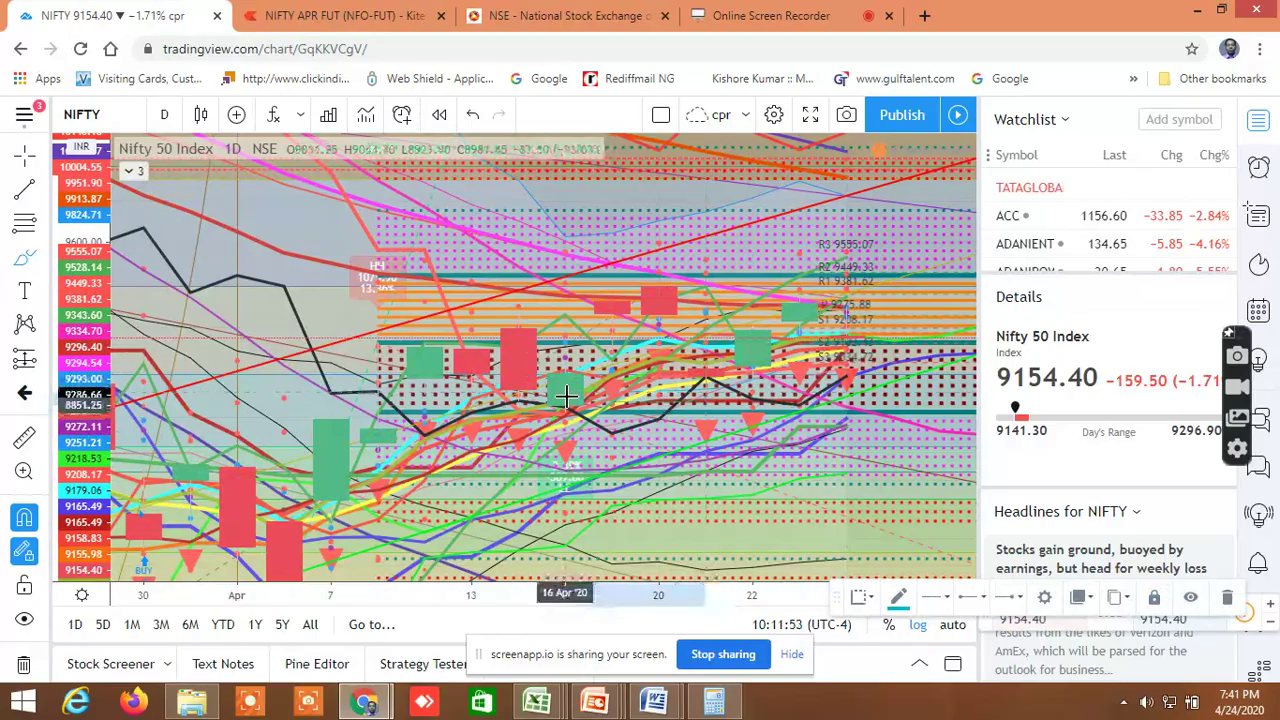
{"action": "left_click", "coordinate": [838, 410]}
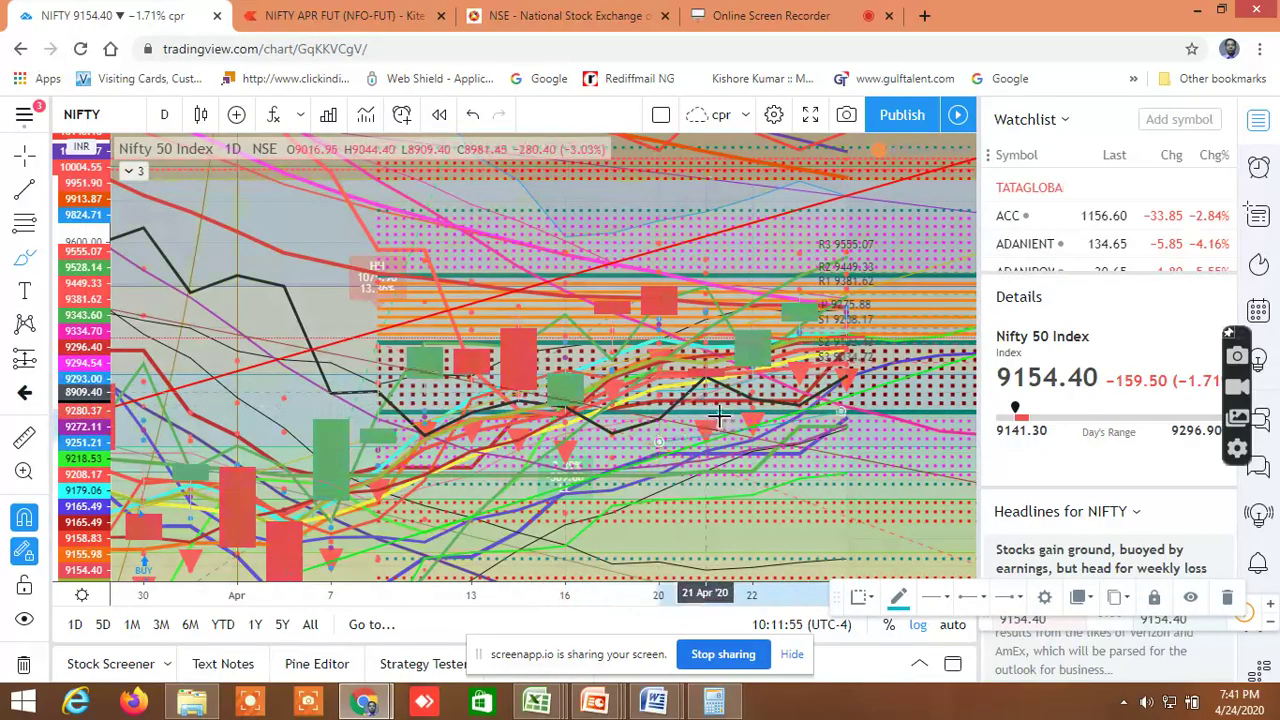
{"action": "left_click", "coordinate": [705, 263]}
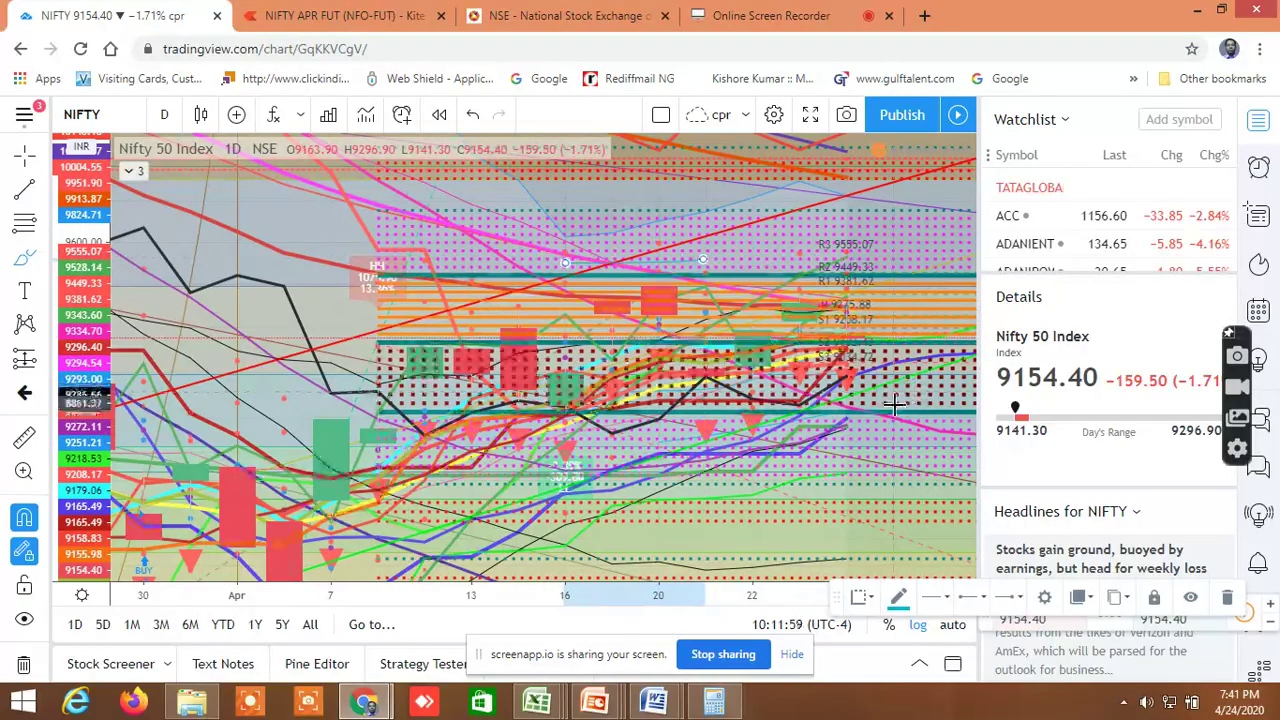
{"action": "left_click", "coordinate": [826, 452]}
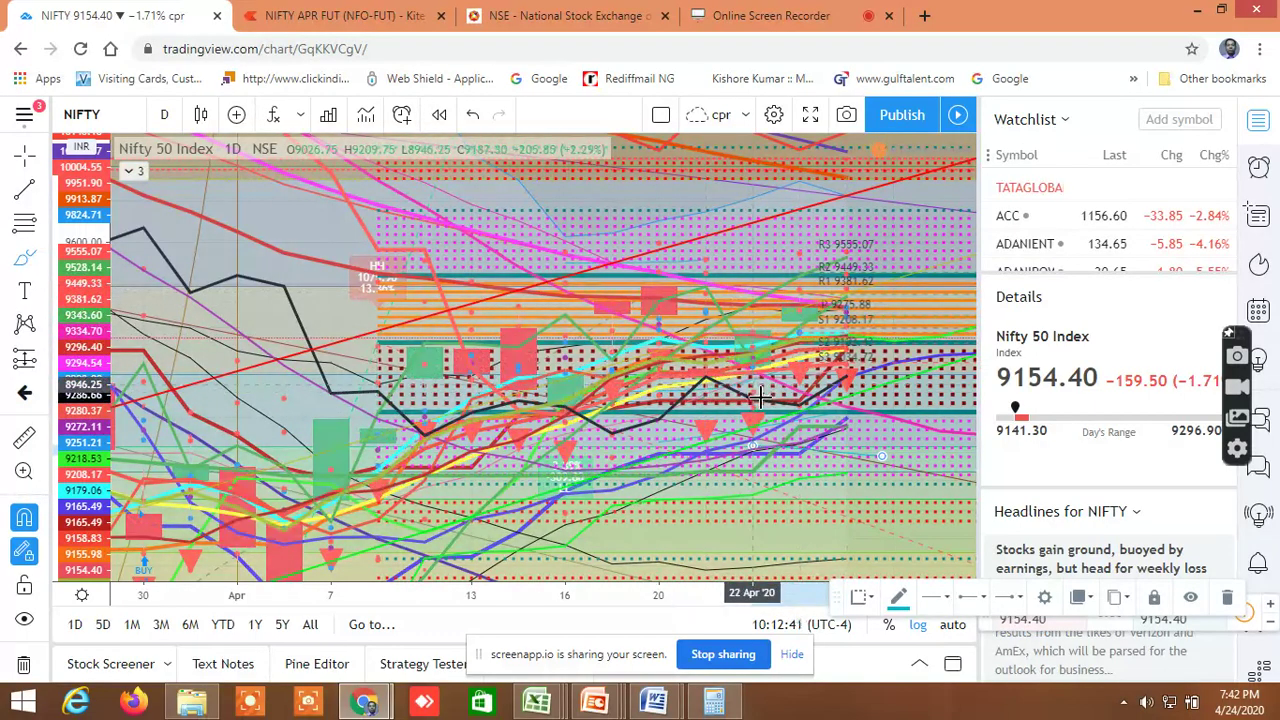
Examine the NIFTY daily chart from January to April 2020, including its Fibonacci levels and trend lines
{"action": "scroll", "coordinate": [760, 400], "scroll_direction": "down", "scroll_amount": 3}
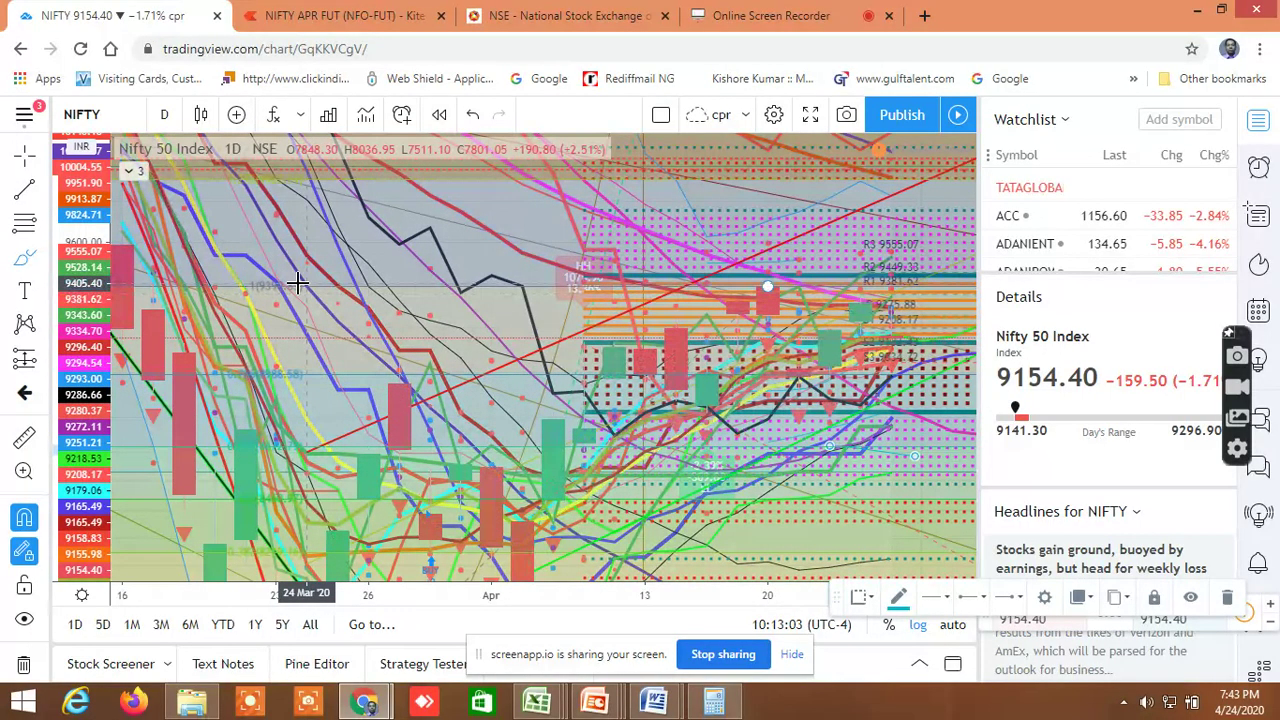
{"action": "scroll", "coordinate": [92, 290], "scroll_direction": "down", "scroll_amount": 2}
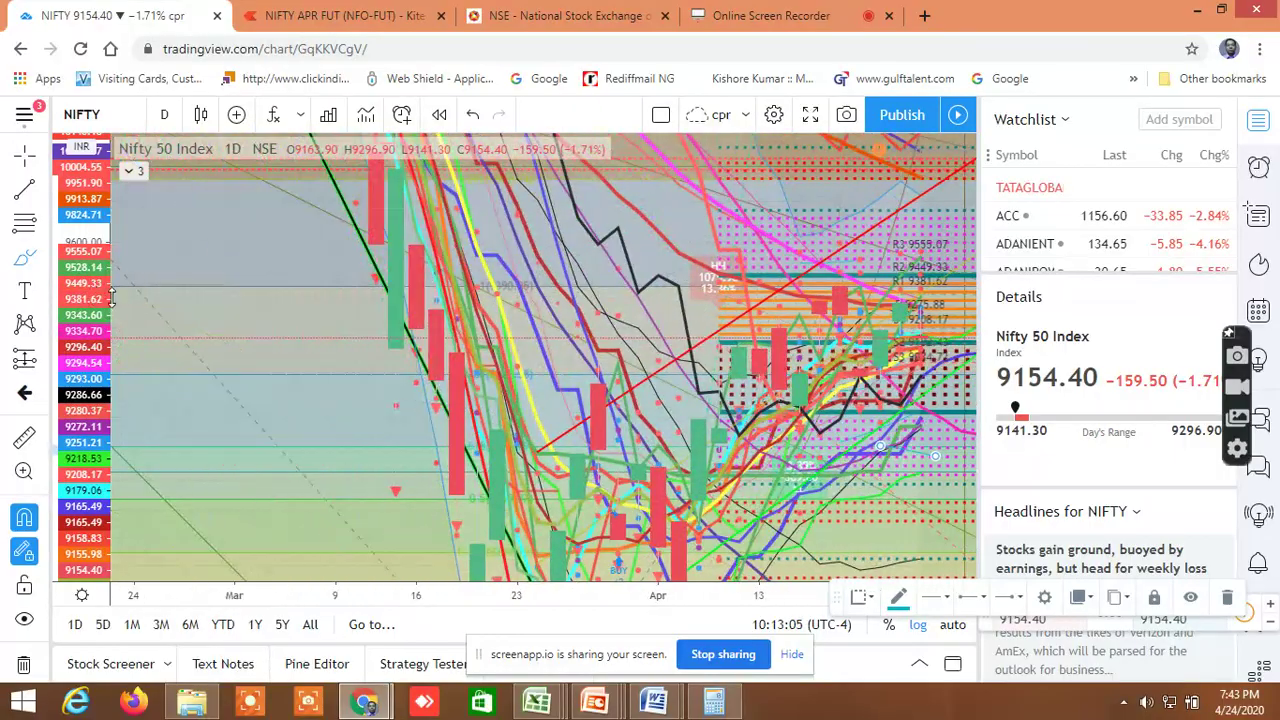
{"action": "left_click_drag", "start_coordinate": [95, 345], "coordinate": [86, 513]}
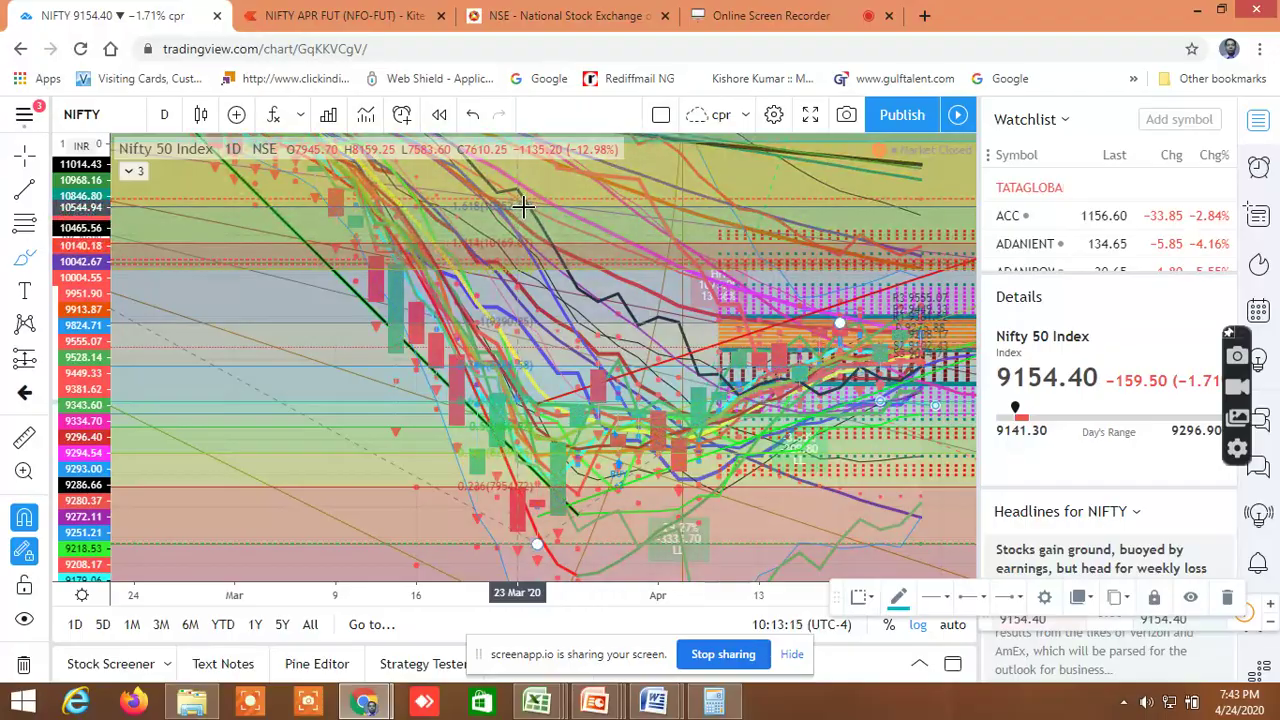
{"action": "scroll", "coordinate": [334, 323], "scroll_direction": "down", "scroll_amount": 5}
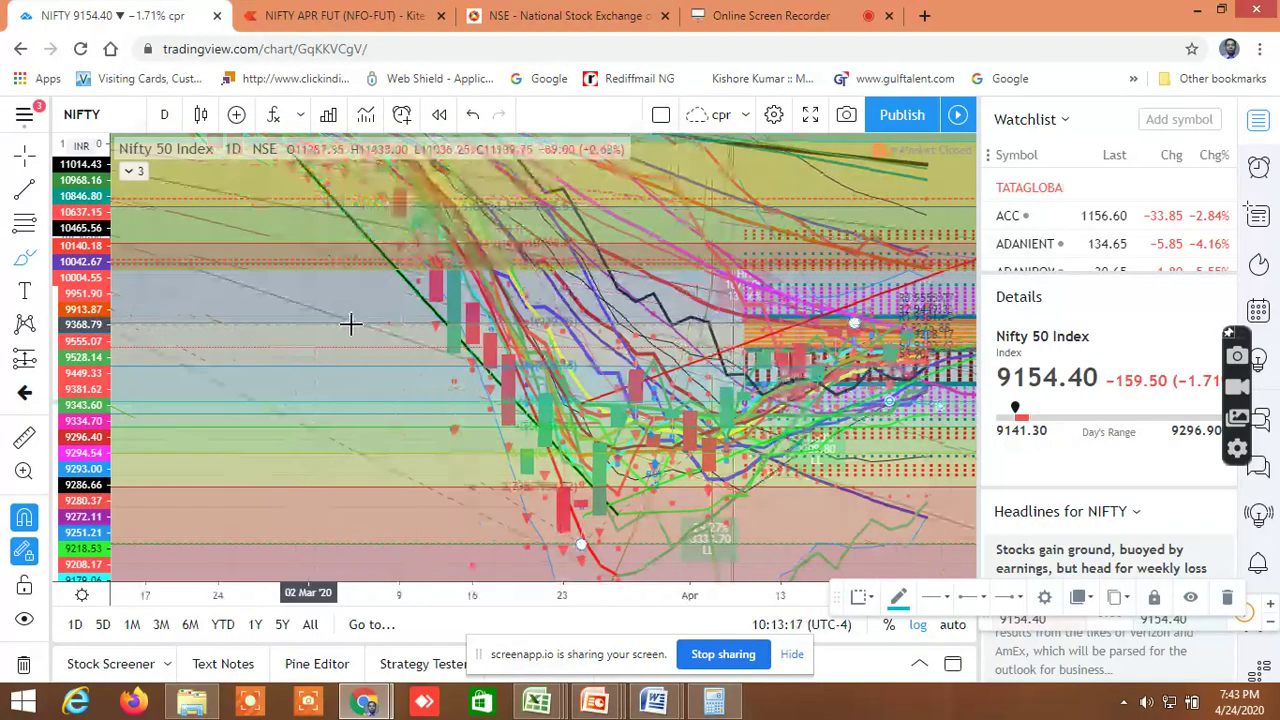
{"action": "scroll", "coordinate": [425, 332], "scroll_direction": "down", "scroll_amount": 3}
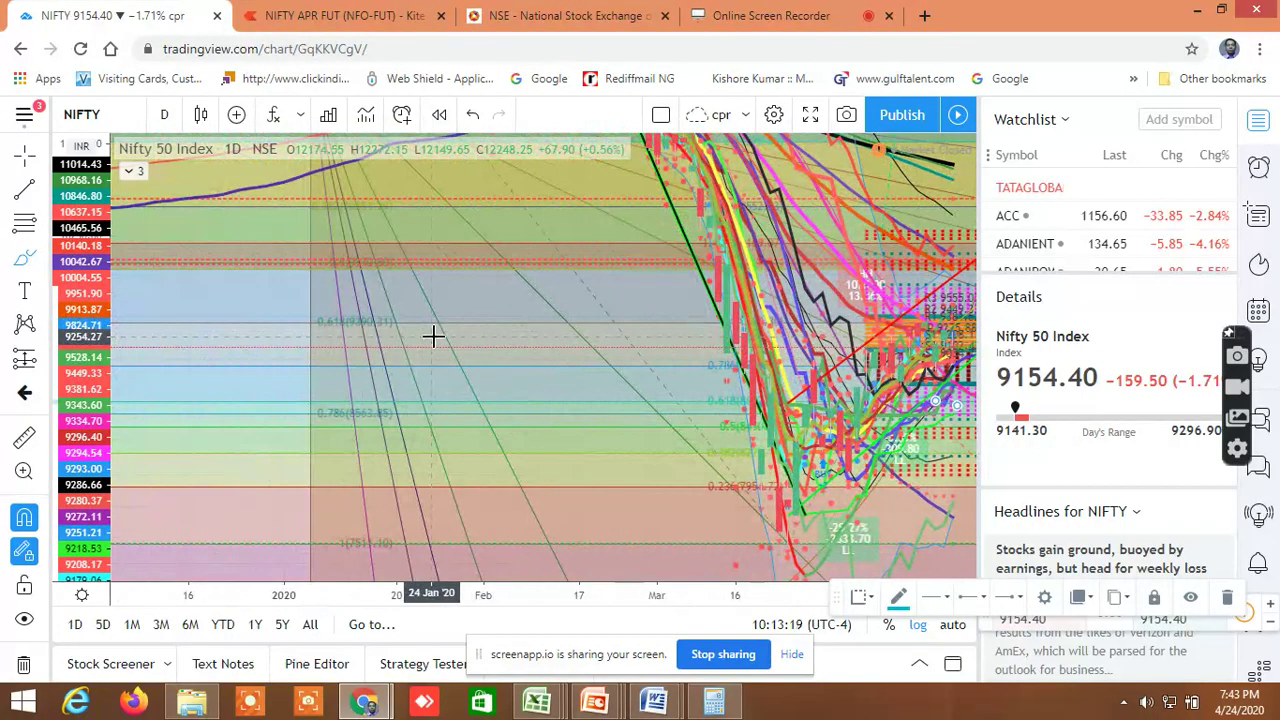
{"action": "scroll", "coordinate": [432, 336], "scroll_direction": "up", "scroll_amount": 3}
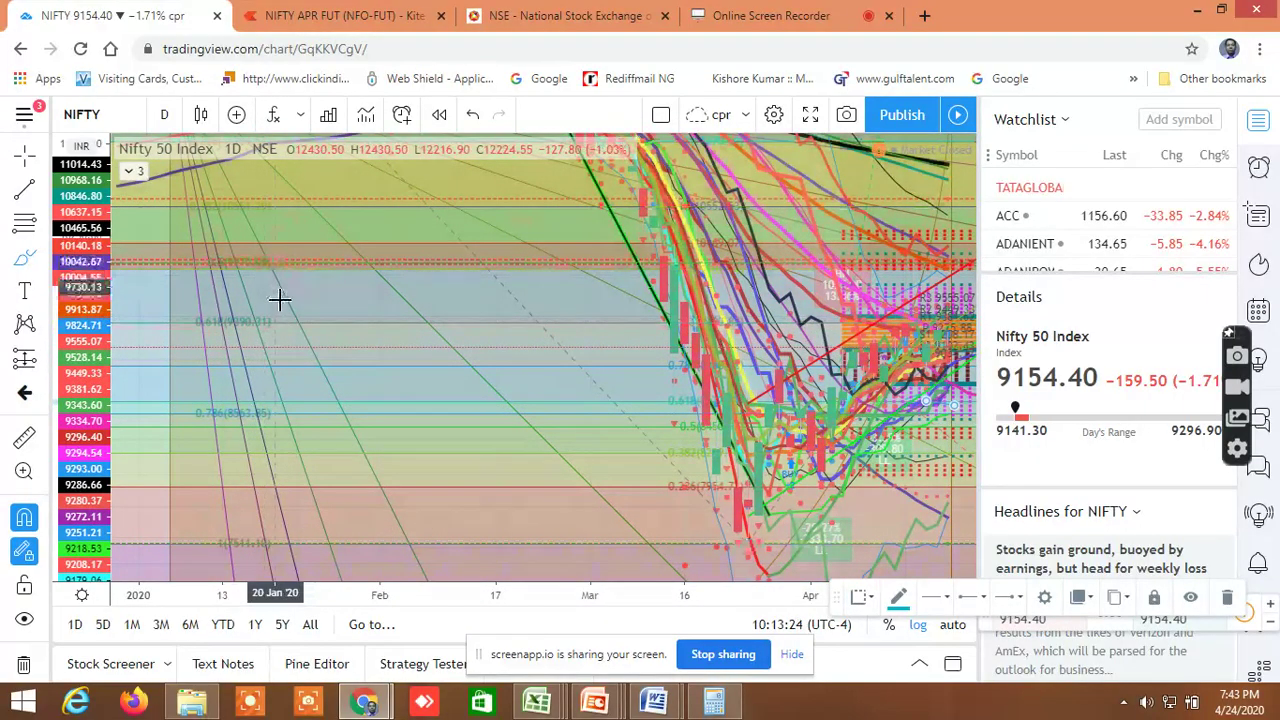
{"action": "scroll", "coordinate": [280, 297], "scroll_direction": "up", "scroll_amount": 2}
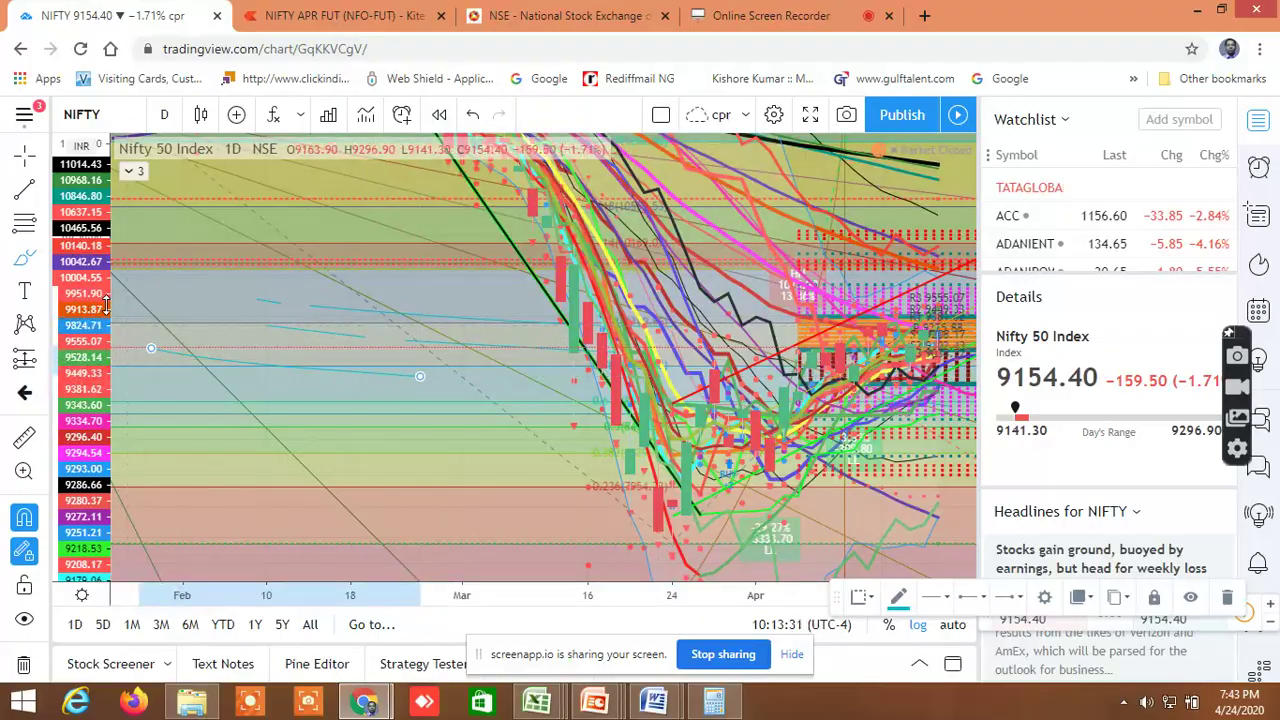
{"action": "scroll", "coordinate": [366, 308], "scroll_direction": "down", "scroll_amount": 3}
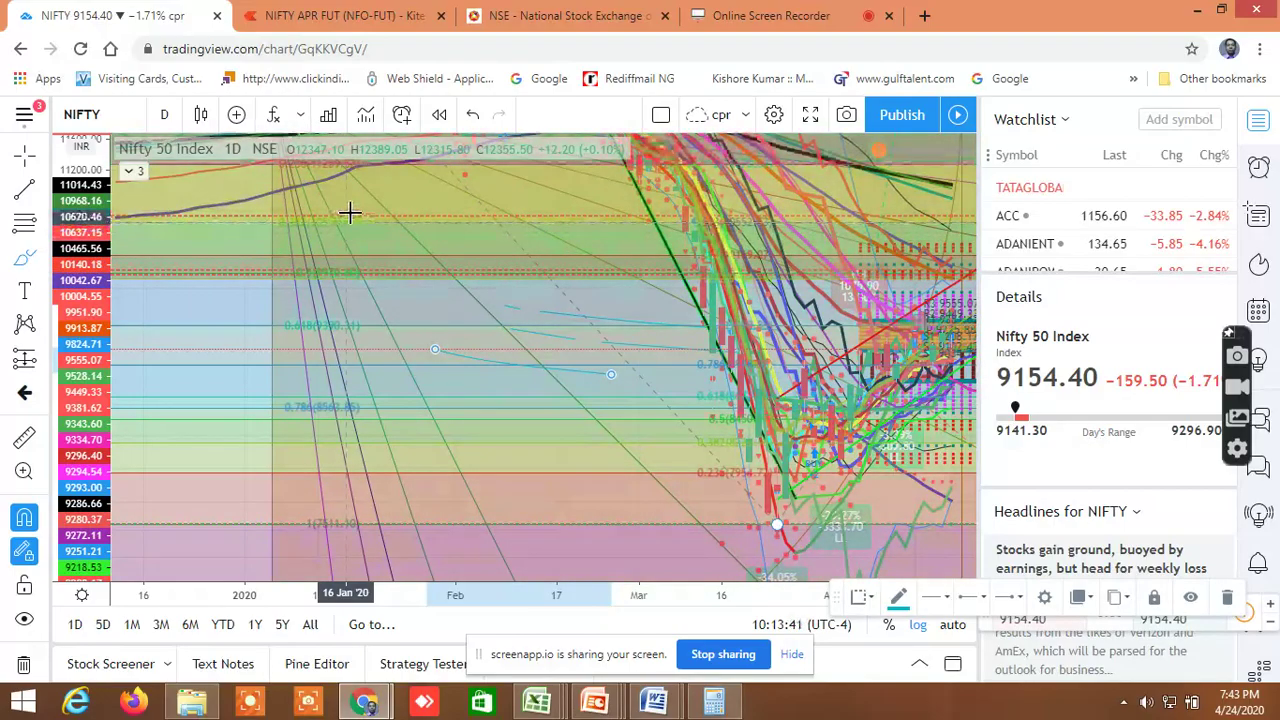
{"action": "scroll", "coordinate": [800, 375], "scroll_direction": "up", "scroll_amount": 1}
{"action": "scroll", "coordinate": [800, 375], "scroll_direction": "up", "scroll_amount": 5}
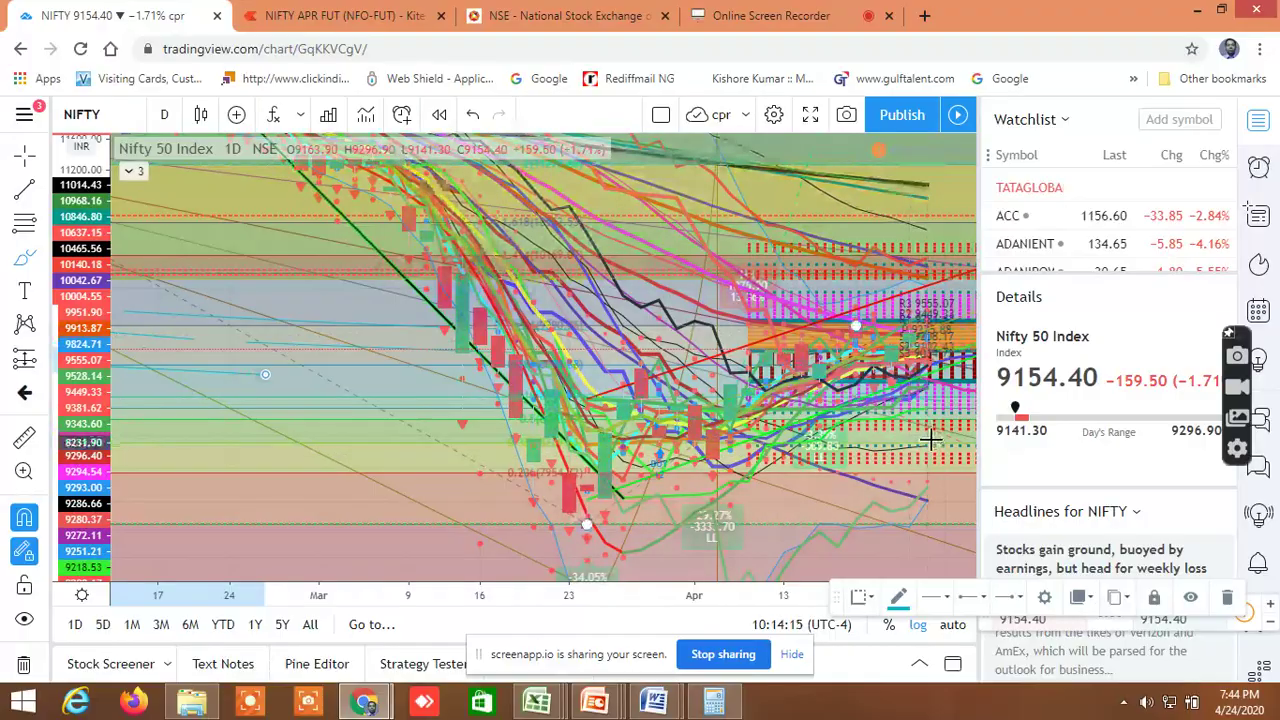
{"action": "scroll", "coordinate": [763, 393], "scroll_direction": "up", "scroll_amount": 3}
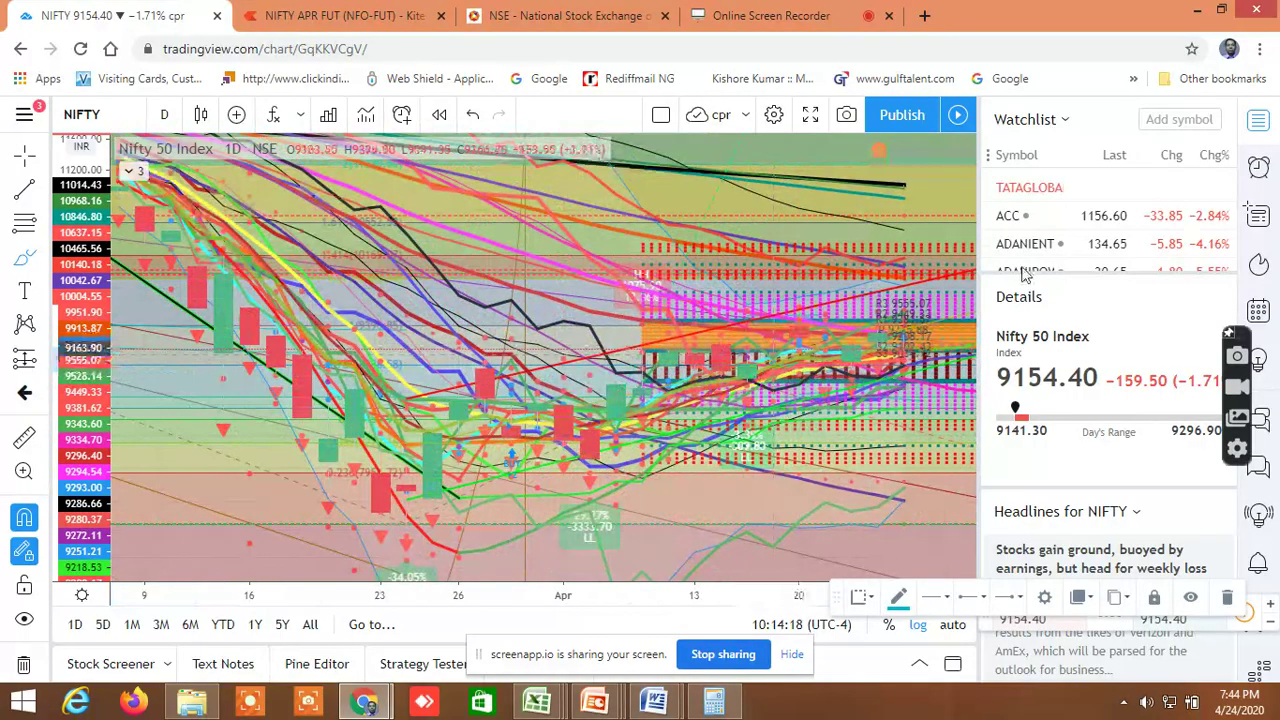
Find BANKNIFTY in the watchlist and load its daily chart
{"action": "scroll", "coordinate": [1055, 248], "scroll_direction": "down", "scroll_amount": 5}
{"action": "scroll", "coordinate": [1055, 250], "scroll_direction": "down", "scroll_amount": 3}
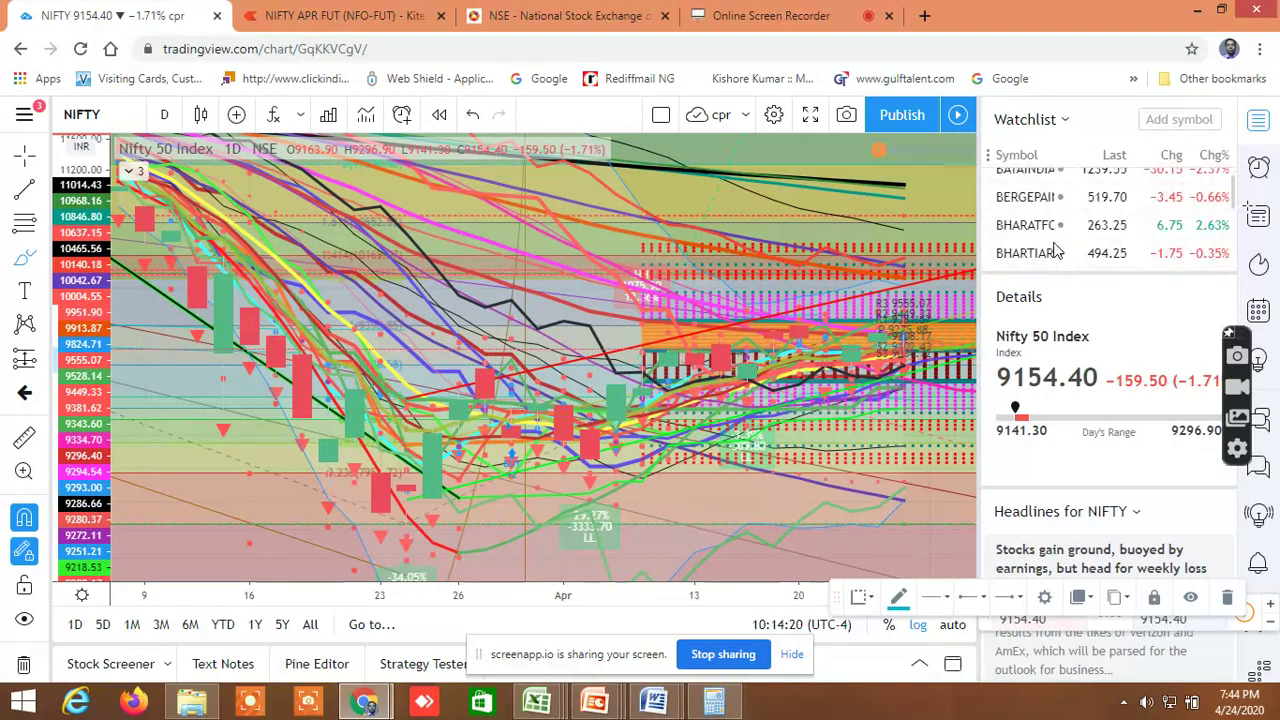
{"action": "scroll", "coordinate": [1055, 250], "scroll_direction": "up", "scroll_amount": 3}
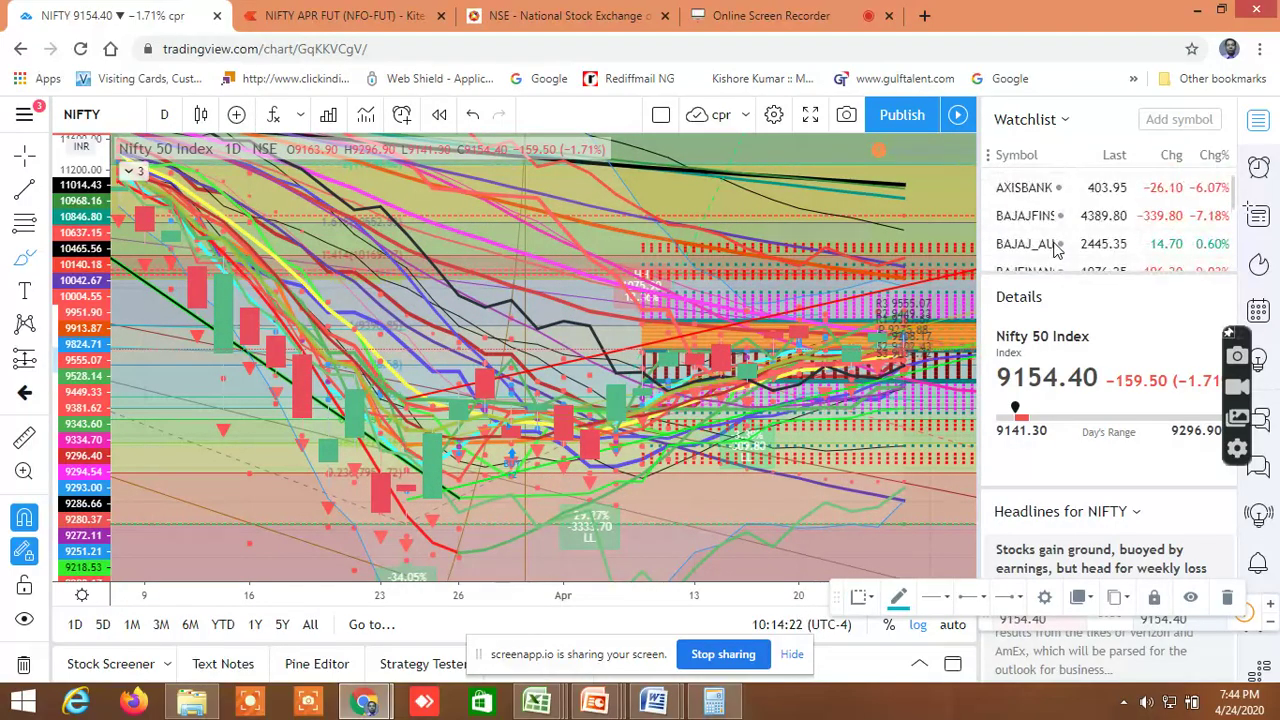
{"action": "scroll", "coordinate": [1088, 248], "scroll_direction": "up", "scroll_amount": 2}
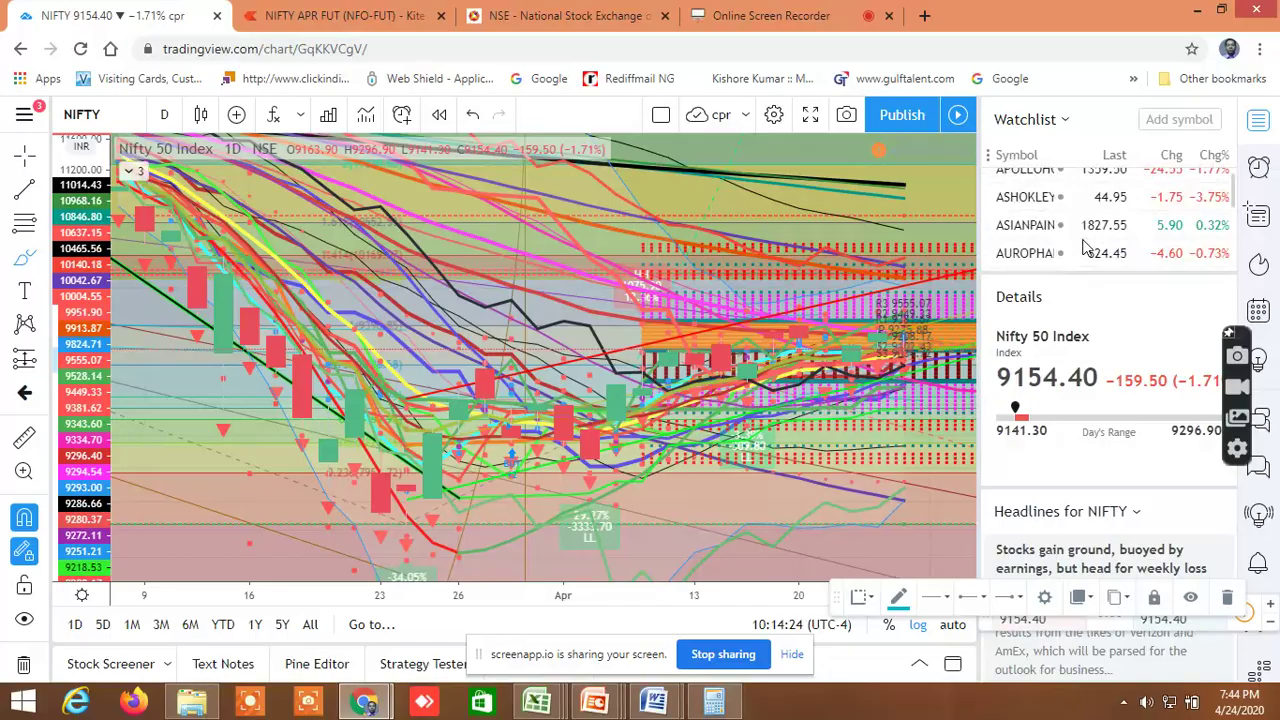
{"action": "scroll", "coordinate": [1048, 253], "scroll_direction": "down", "scroll_amount": 5}
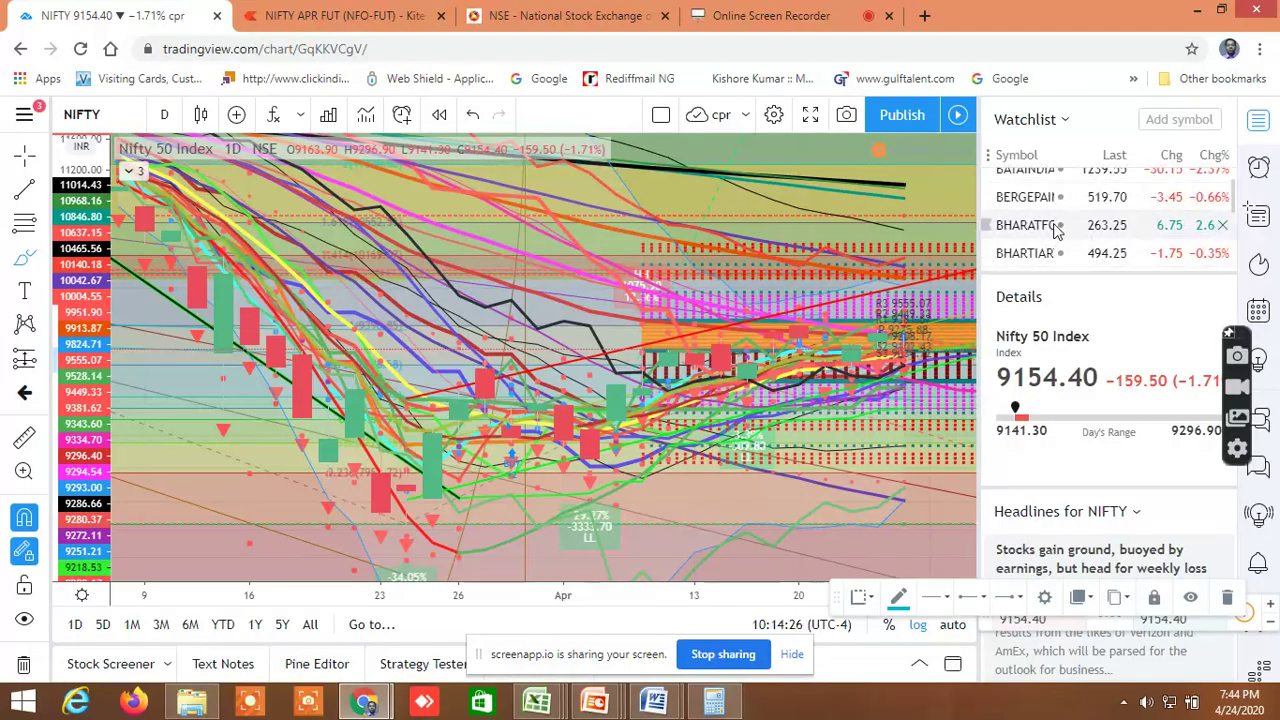
{"action": "scroll", "coordinate": [1055, 230], "scroll_direction": "up", "scroll_amount": 2}
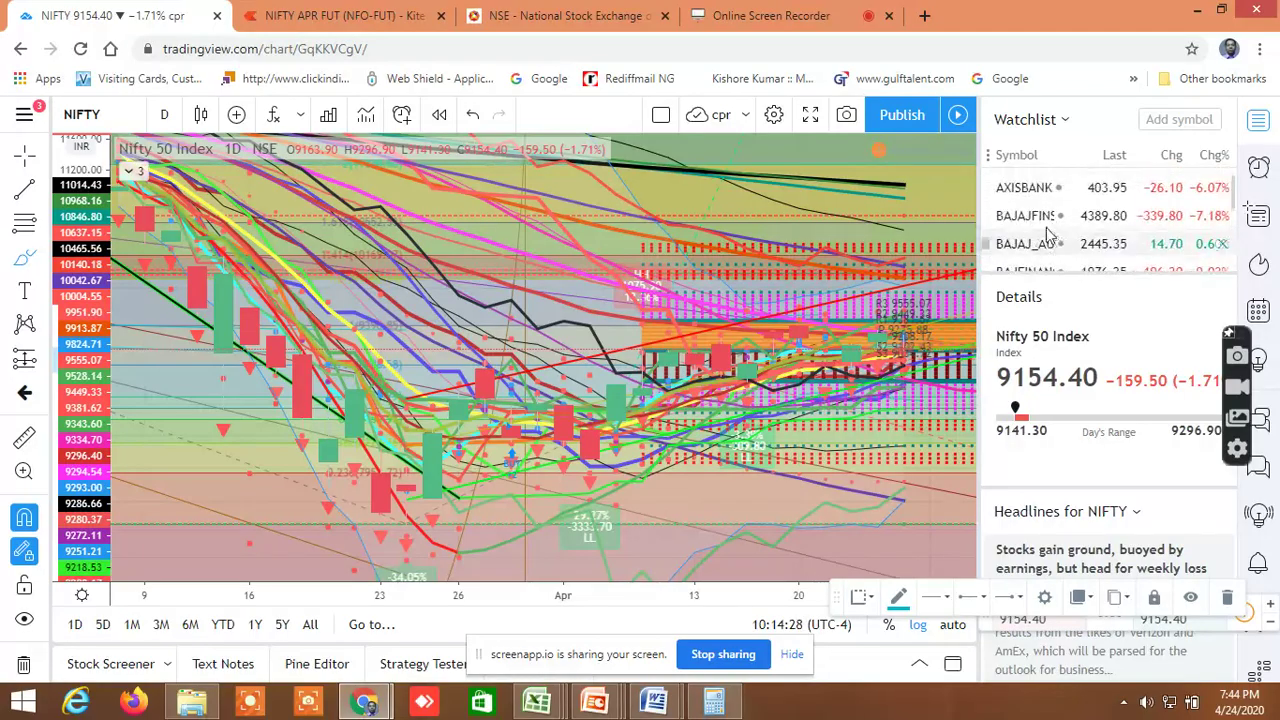
{"action": "scroll", "coordinate": [1048, 233], "scroll_direction": "down", "scroll_amount": 1}
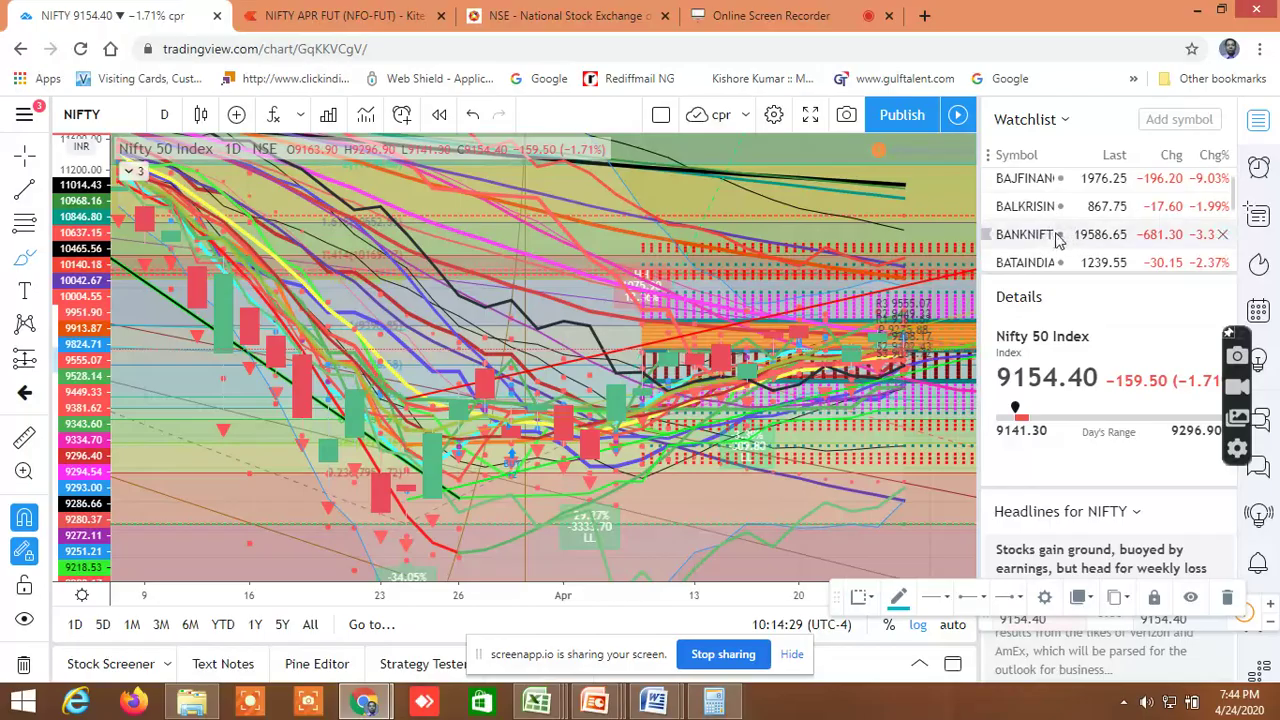
{"action": "left_click", "coordinate": [1058, 238]}
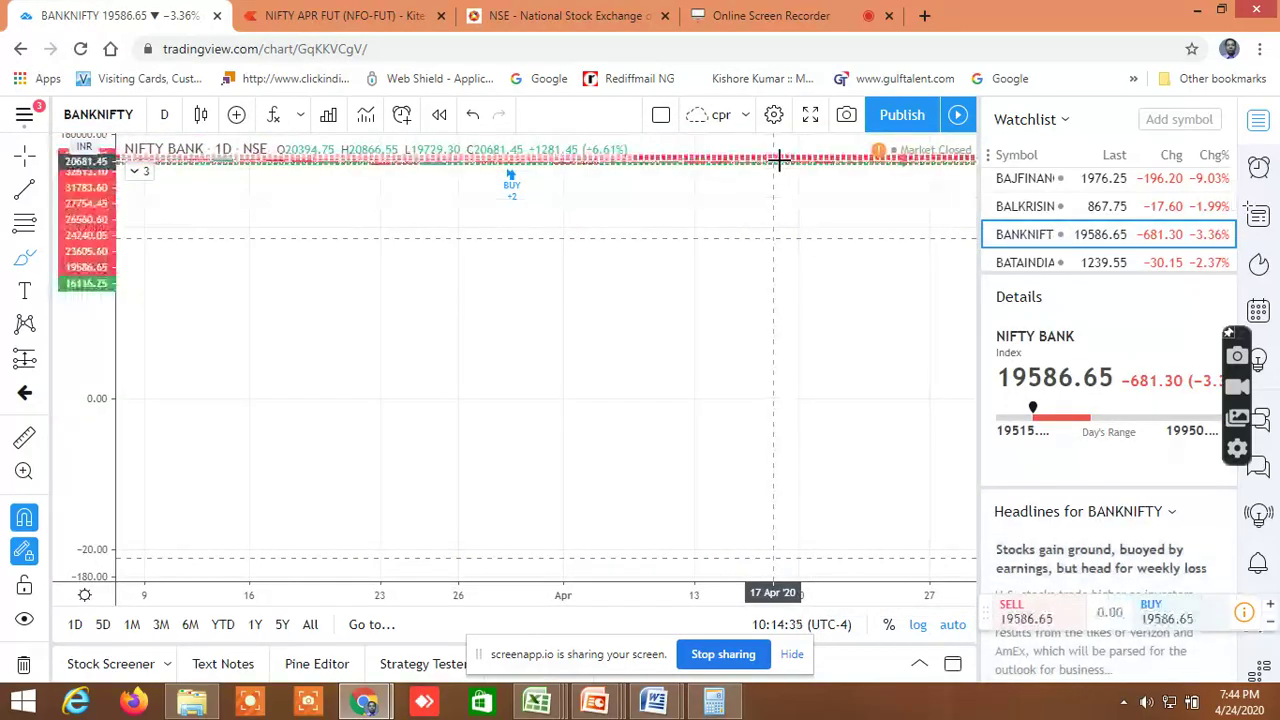
Draw freehand brush strokes over the mid-to-late April part of the BANKNIFTY chart and stretch its price scale
{"action": "left_click", "coordinate": [765, 232]}
{"action": "left_click", "coordinate": [747, 397]}
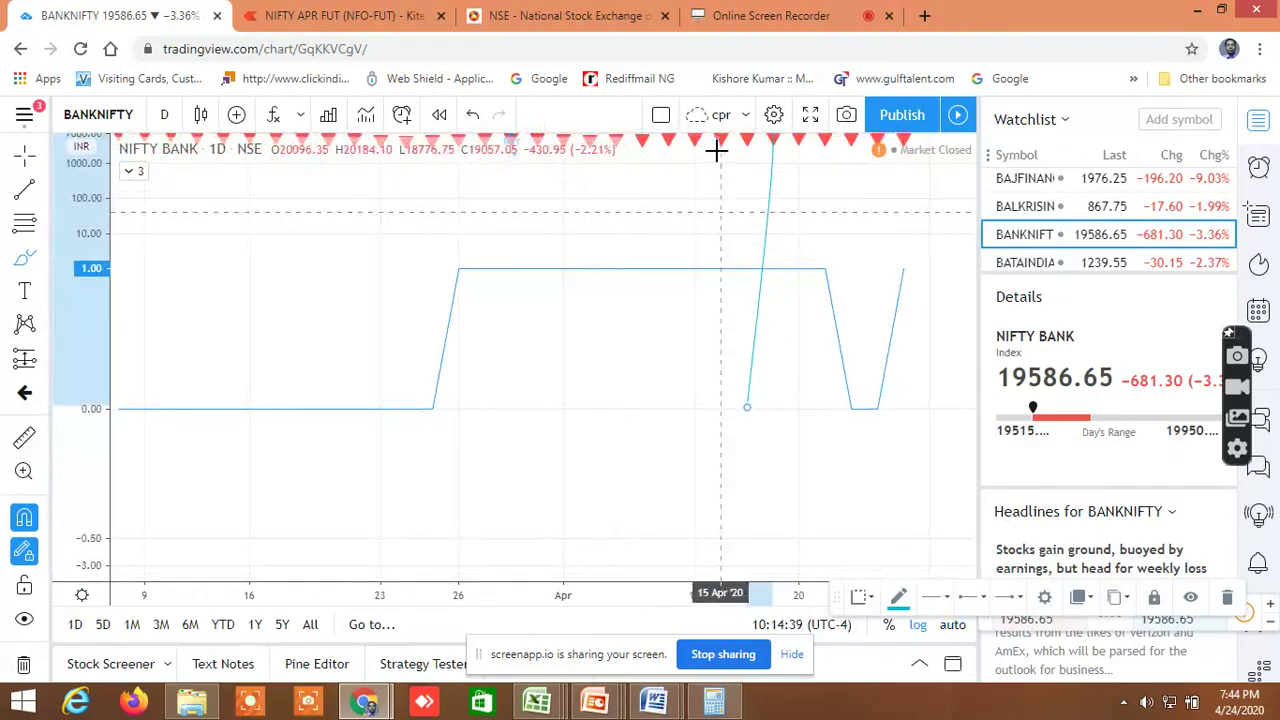
{"action": "mouse_move", "coordinate": [773, 143]}
{"action": "left_mouse_down"}
{"action": "mouse_move", "coordinate": [747, 380]}
{"action": "mouse_move", "coordinate": [803, 143]}
{"action": "mouse_move", "coordinate": [794, 354]}
{"action": "mouse_move", "coordinate": [823, 160]}
{"action": "left_mouse_up"}
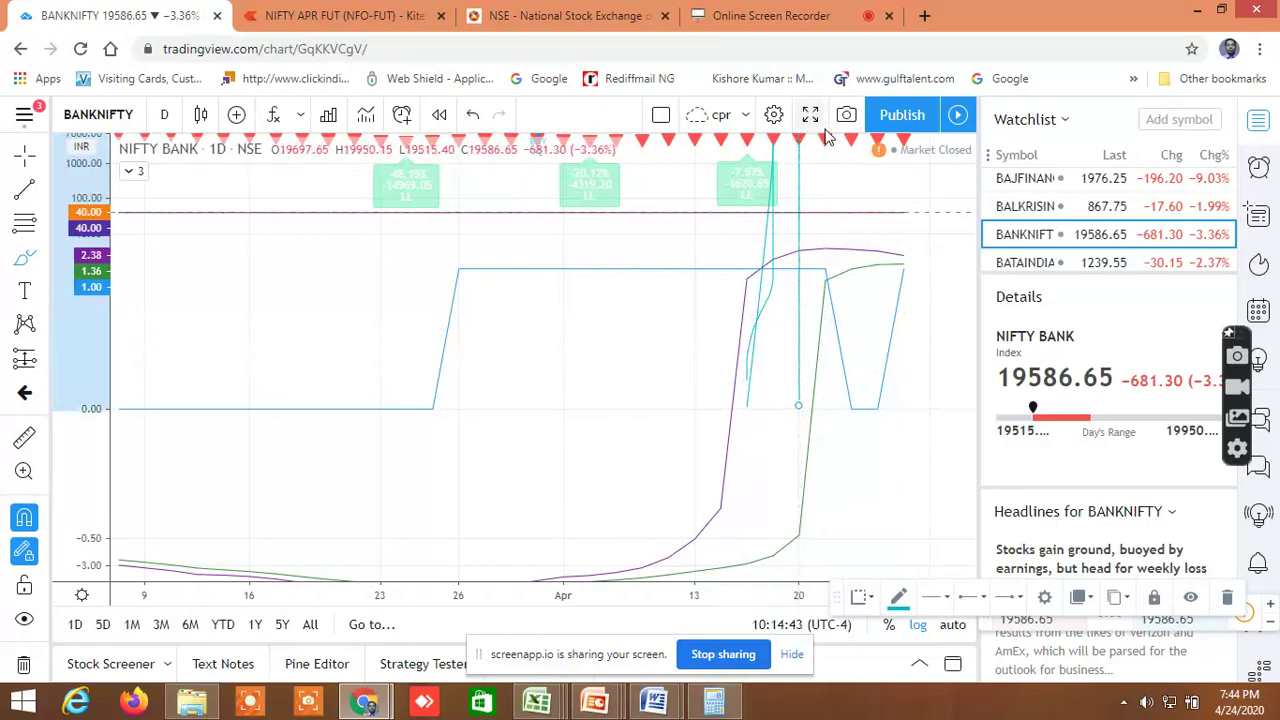
{"action": "left_click", "coordinate": [810, 115]}
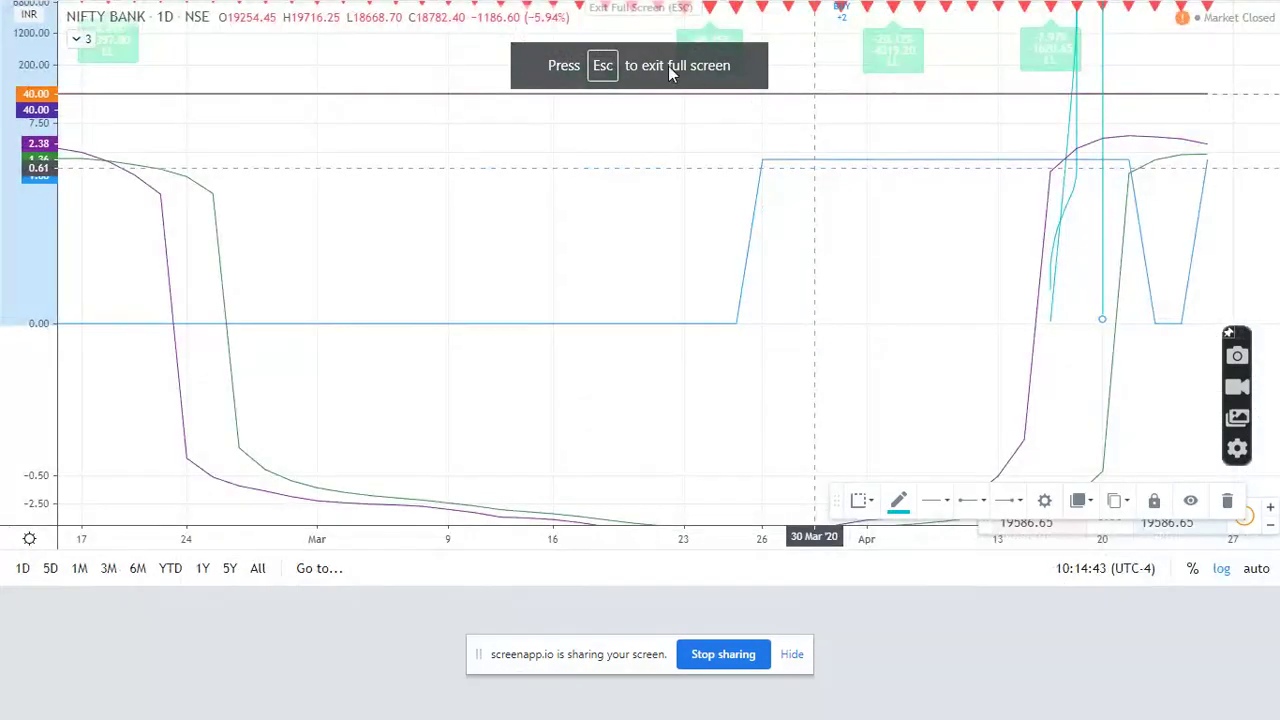
{"action": "key", "text": "Escape"}
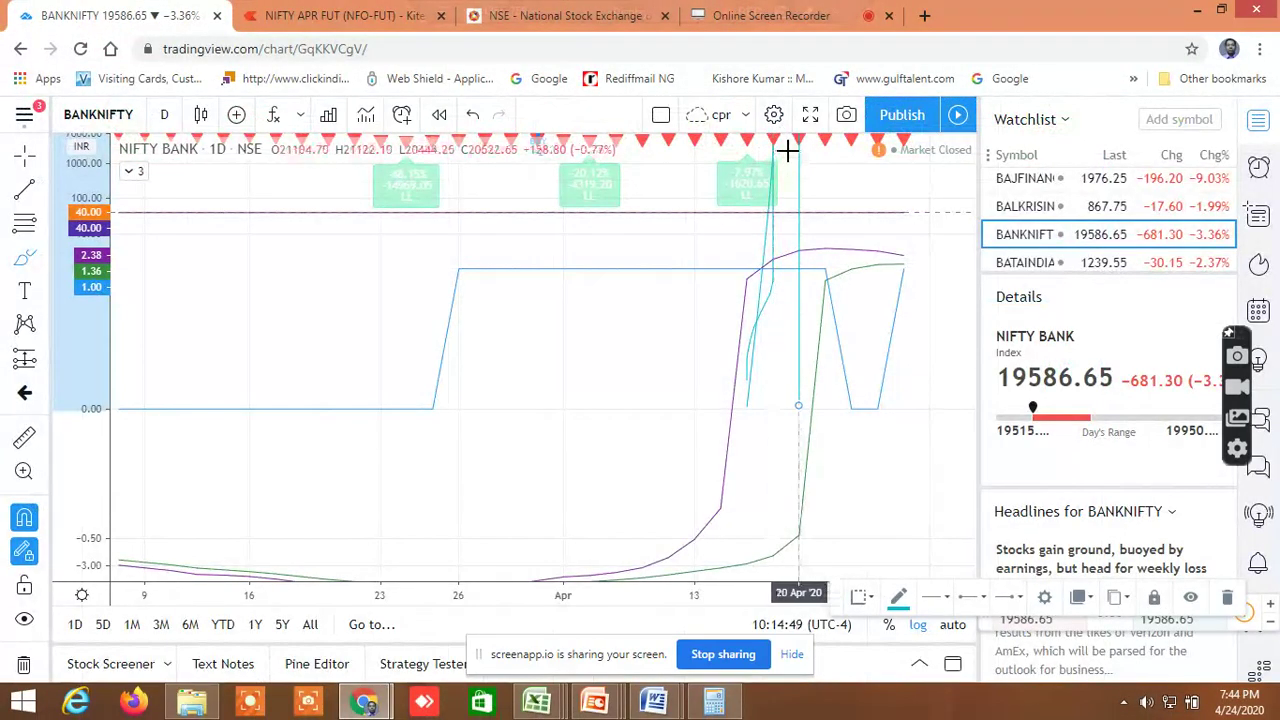
{"action": "mouse_move", "coordinate": [776, 170]}
{"action": "left_mouse_down"}
{"action": "mouse_move", "coordinate": [777, 300]}
{"action": "mouse_move", "coordinate": [790, 150]}
{"action": "mouse_move", "coordinate": [724, 578]}
{"action": "left_mouse_up"}
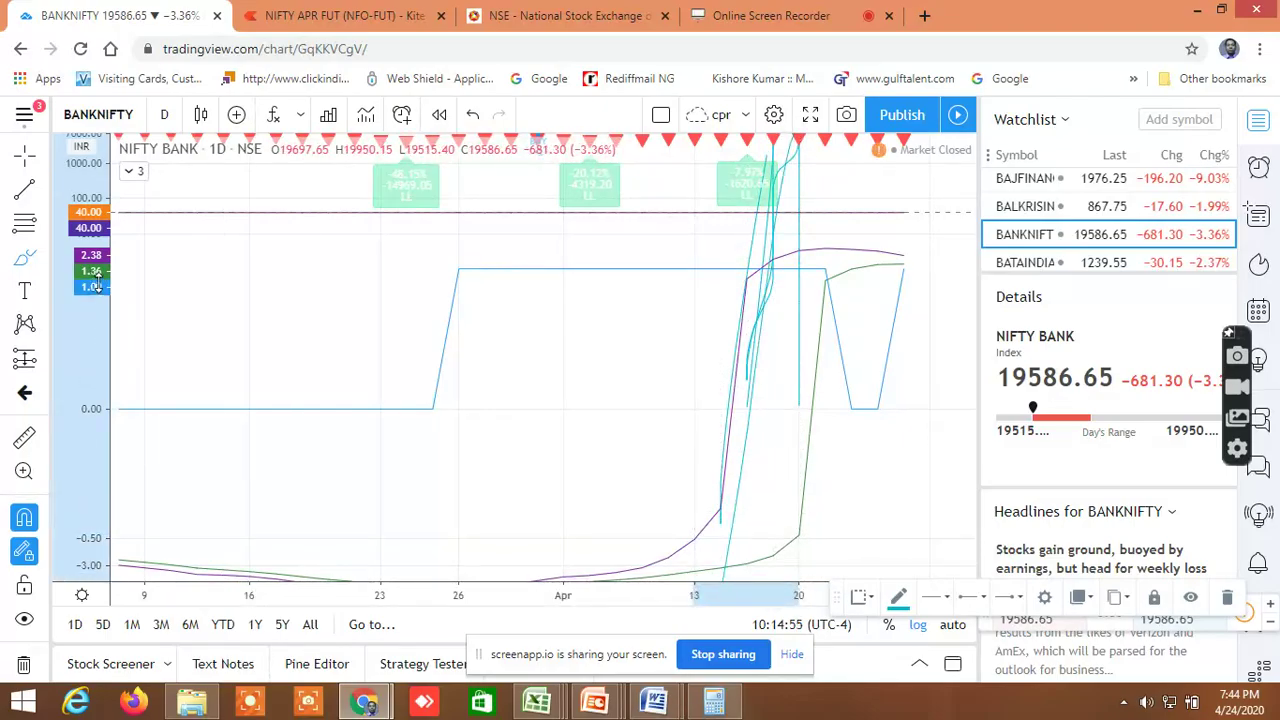
{"action": "left_click_drag", "start_coordinate": [95, 283], "coordinate": [95, 262]}
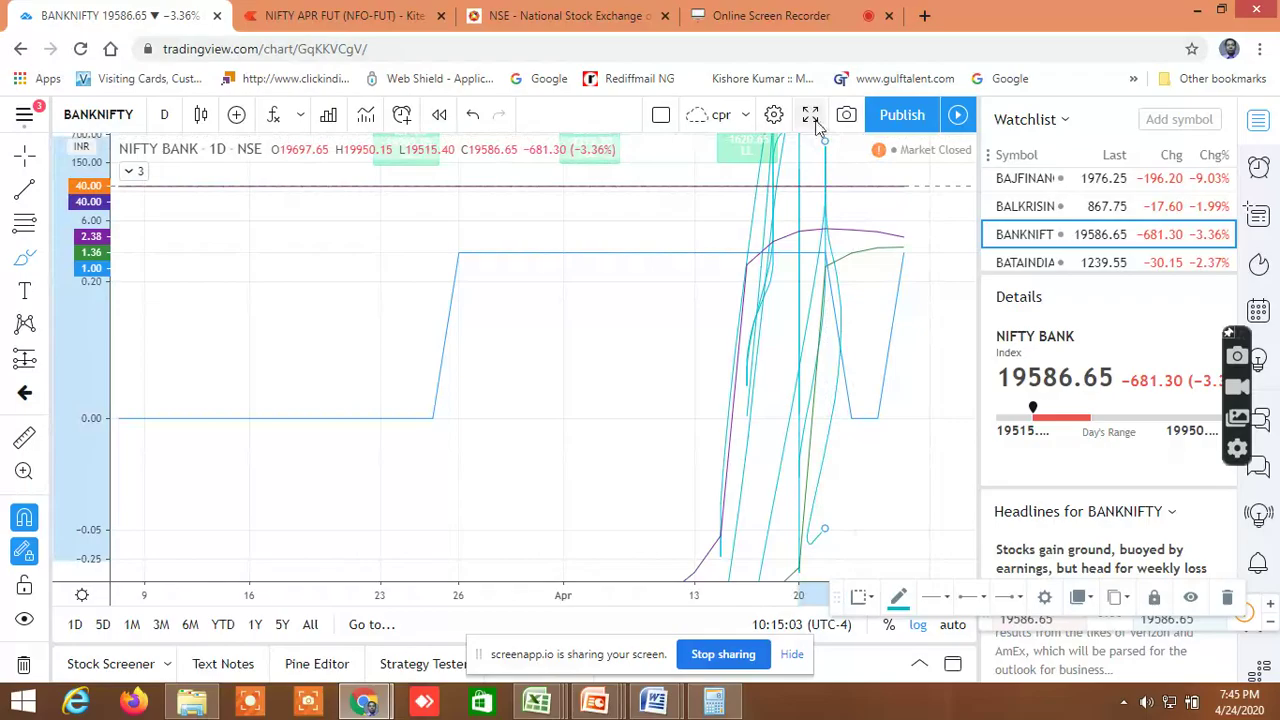
Switch to Zerodha Kite, find BANKNIFTY APR FUT in the market watch and load its chart
{"action": "left_click", "coordinate": [367, 24]}
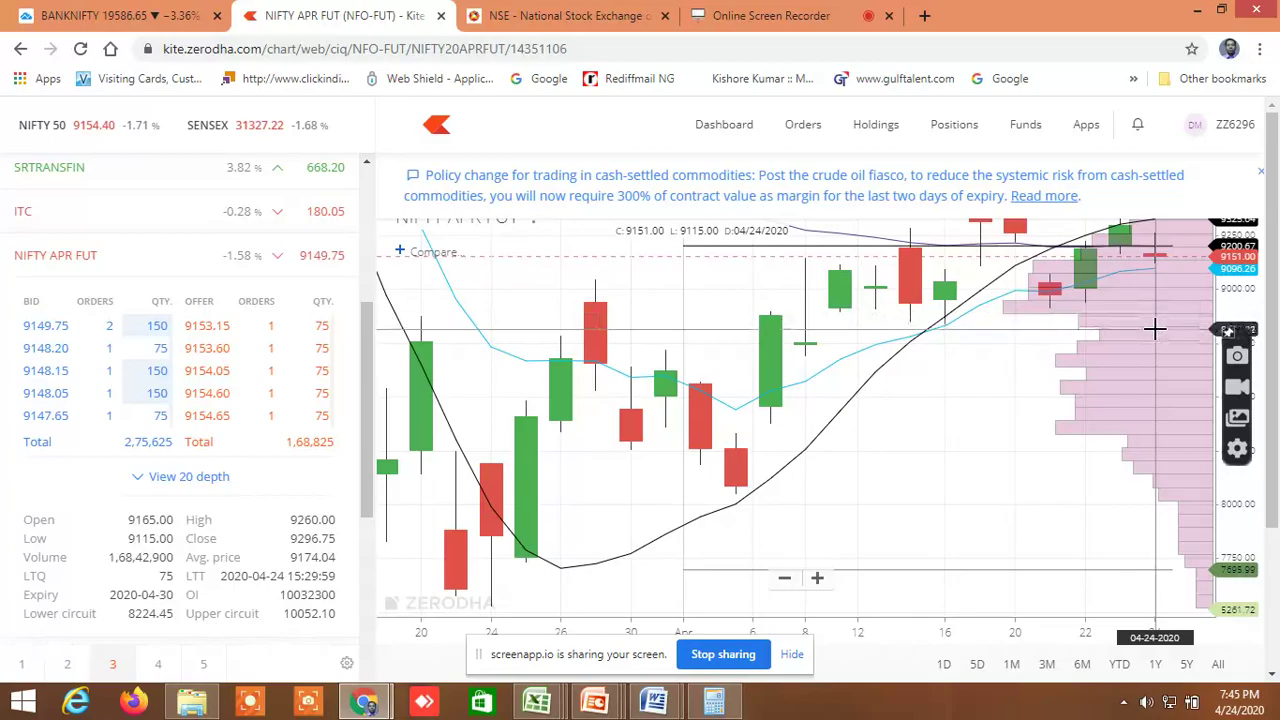
{"action": "mouse_move", "coordinate": [280, 315]}
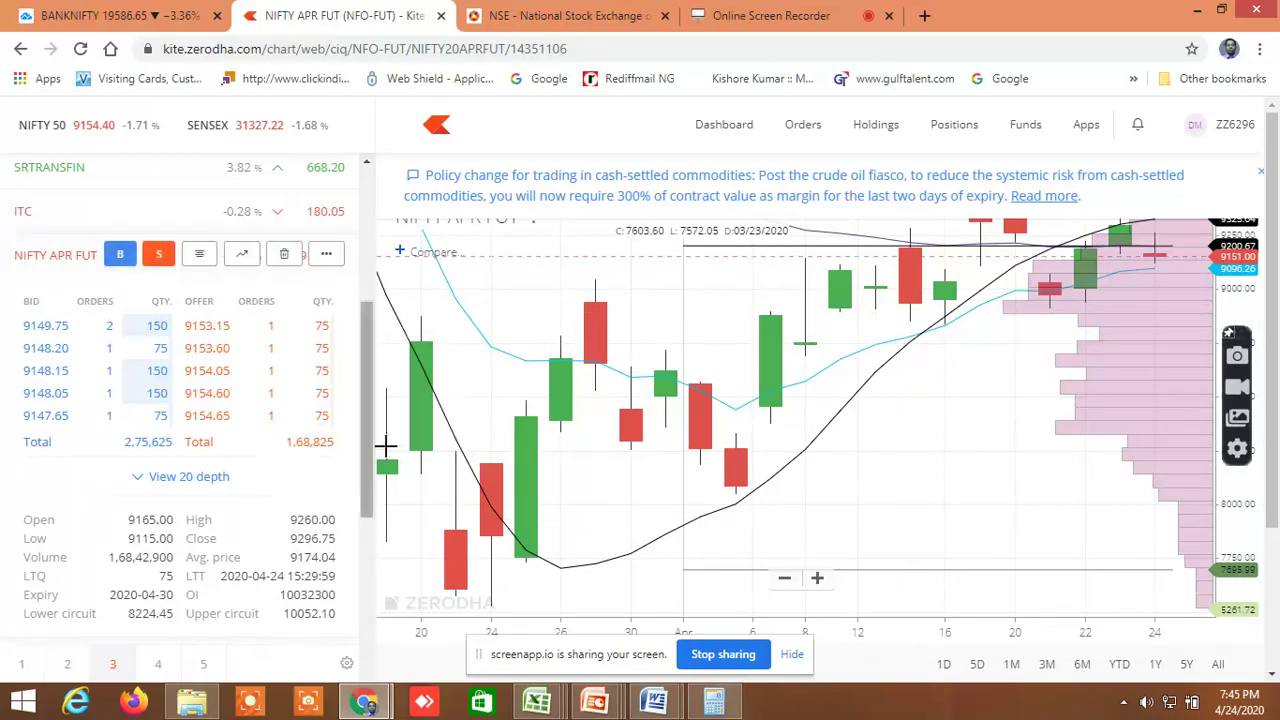
{"action": "scroll", "coordinate": [342, 575], "scroll_direction": "down", "scroll_amount": 5}
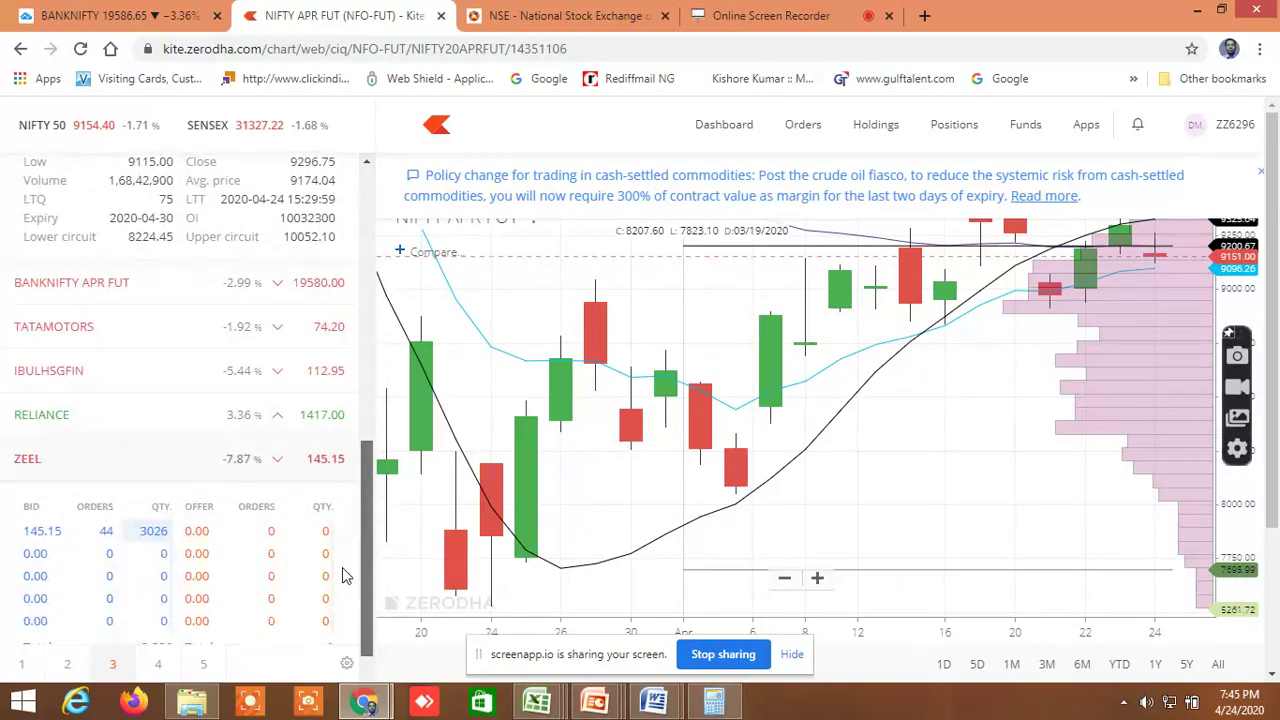
{"action": "scroll", "coordinate": [342, 572], "scroll_direction": "up", "scroll_amount": 1}
{"action": "mouse_move", "coordinate": [253, 362]}
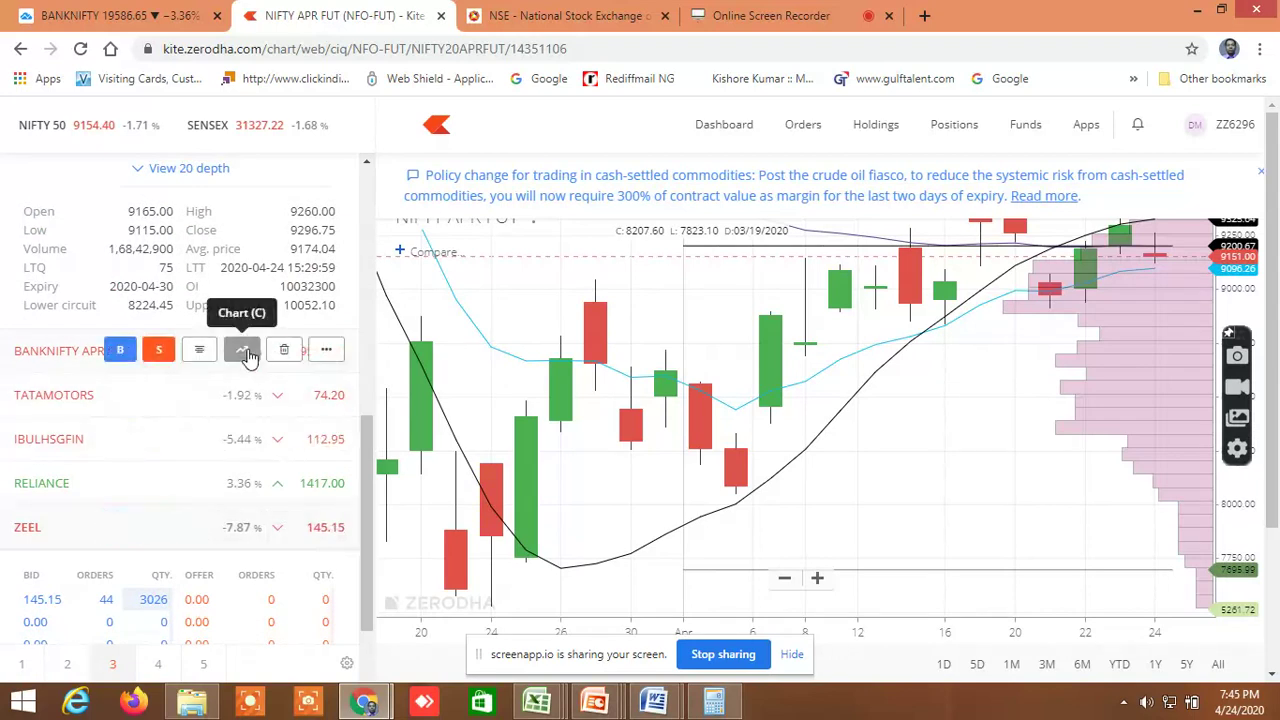
{"action": "left_click", "coordinate": [242, 350]}
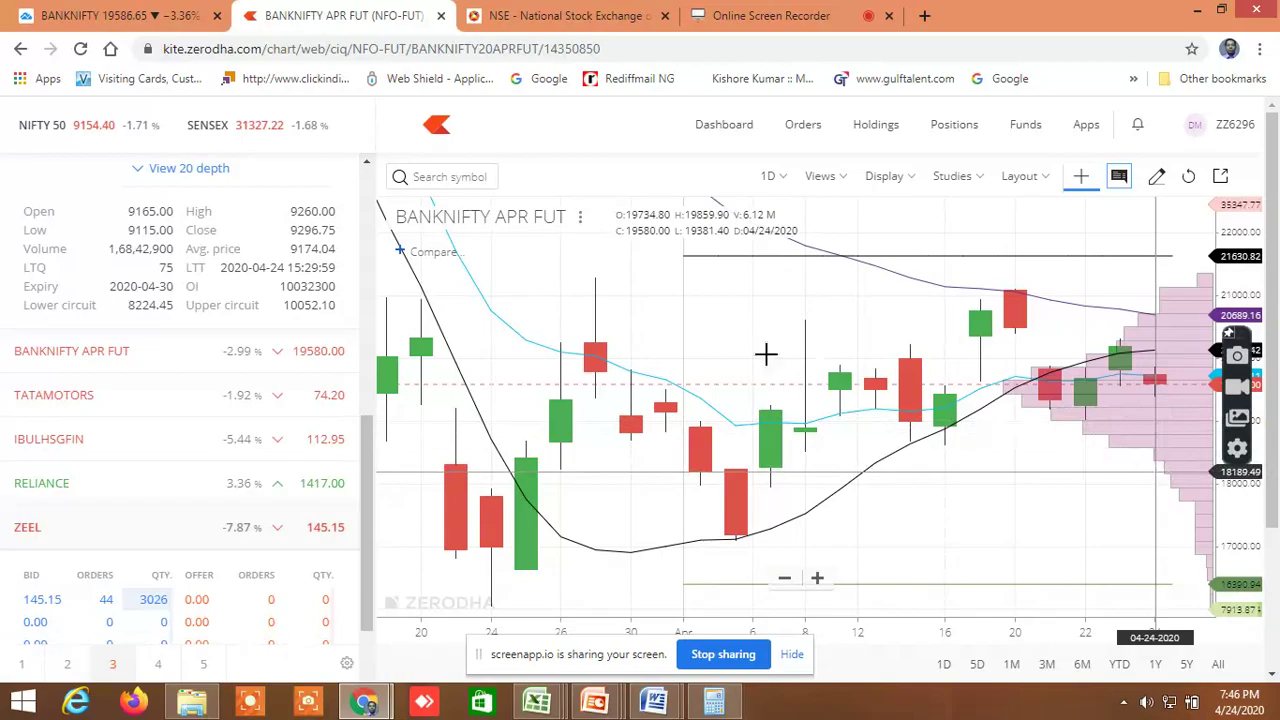
Switch to the NSE option chain page and load the options contracts for NIFTY
{"action": "left_click", "coordinate": [541, 17]}
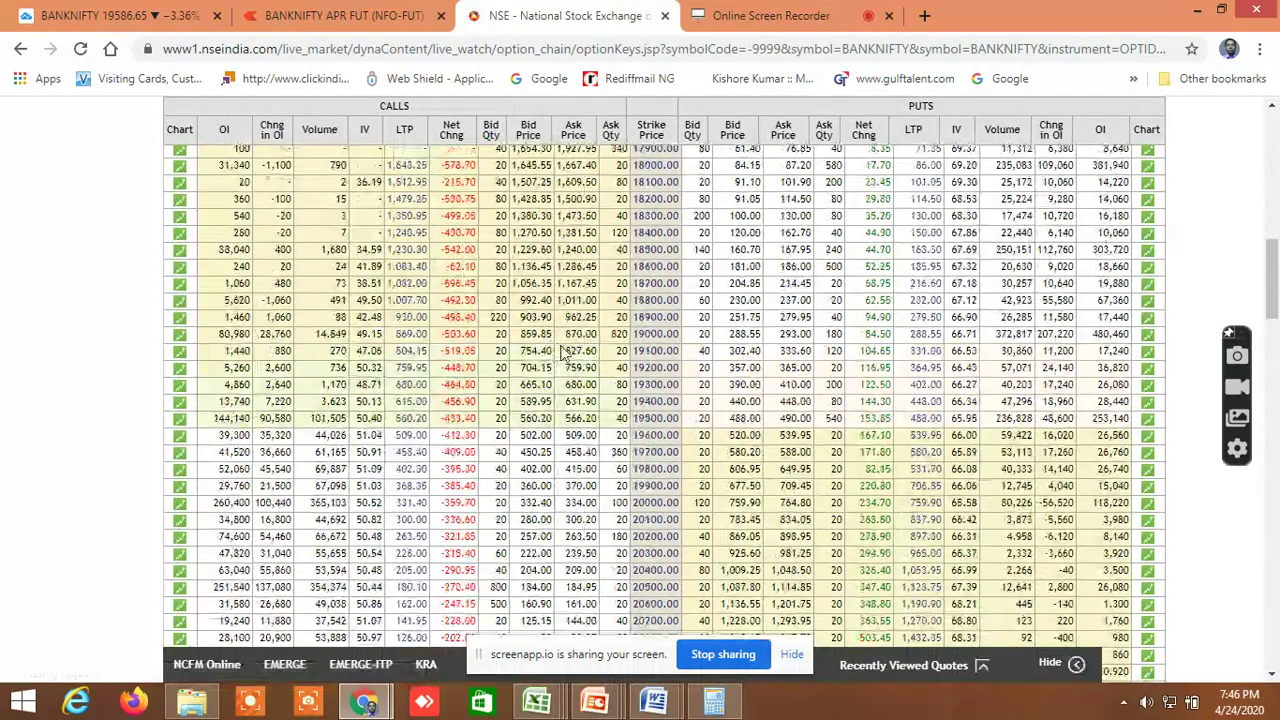
{"action": "scroll", "coordinate": [730, 415], "scroll_direction": "up", "scroll_amount": 10}
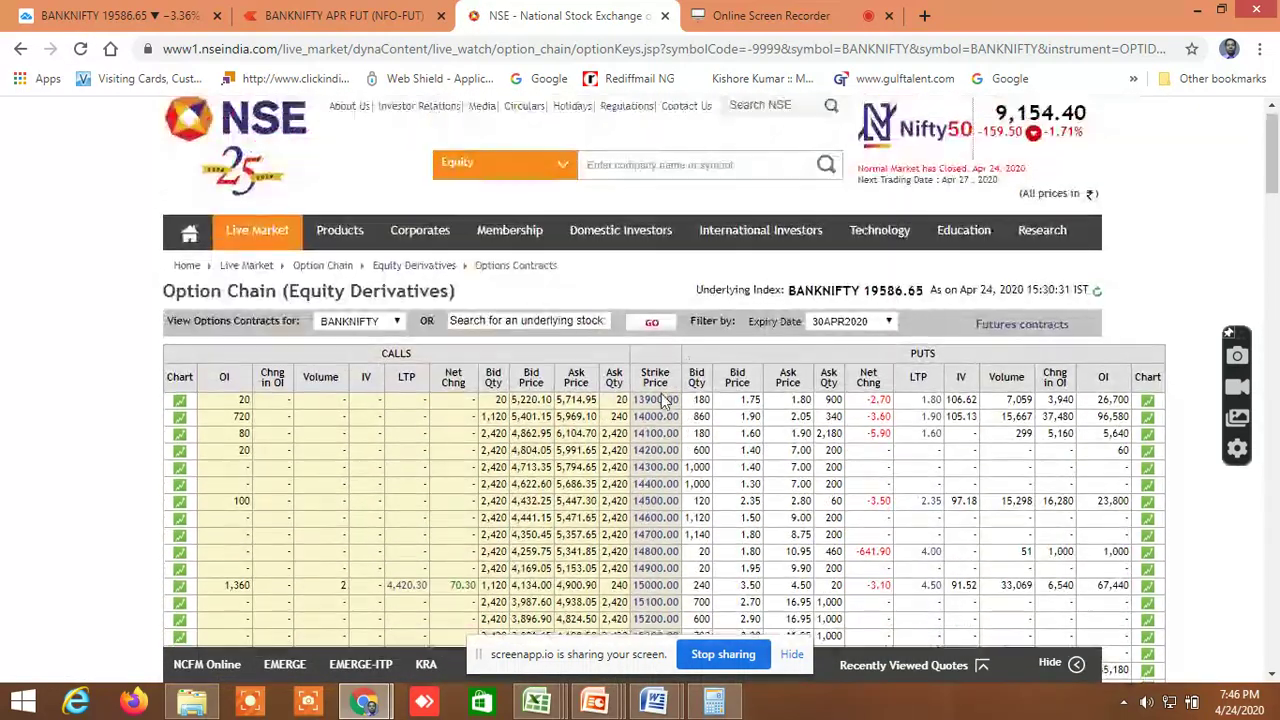
{"action": "left_click", "coordinate": [392, 334]}
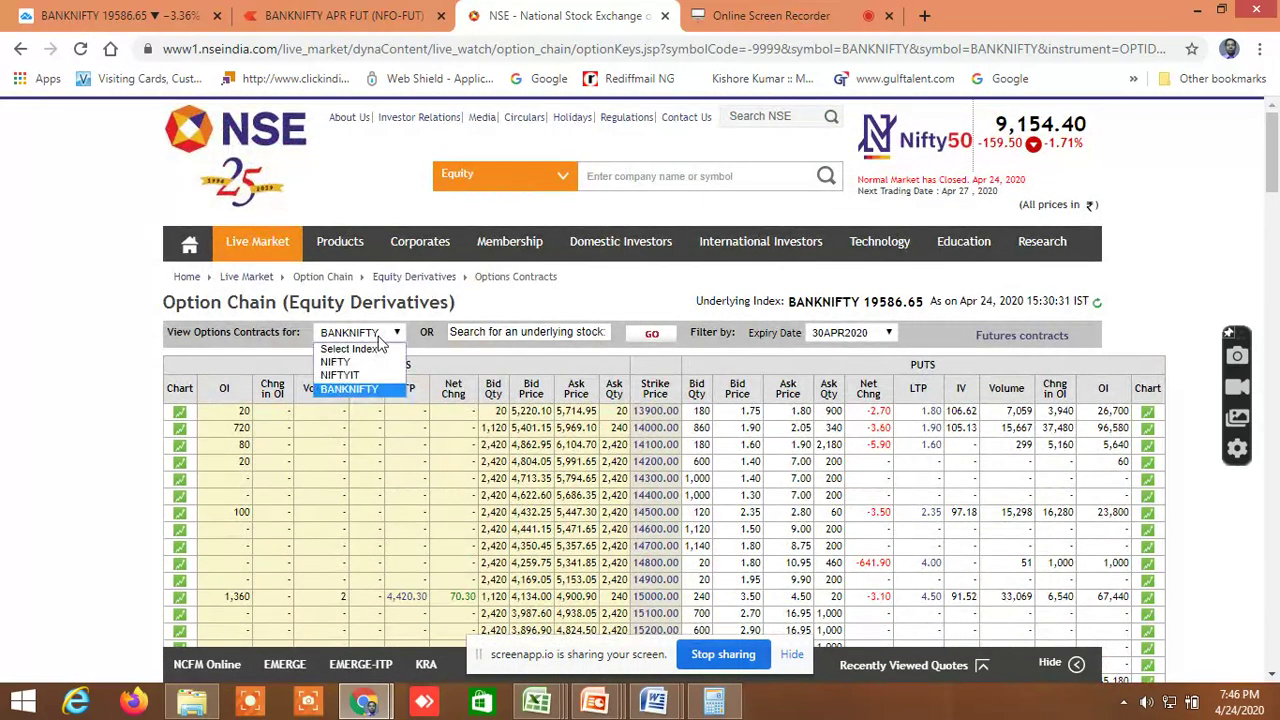
{"action": "left_click", "coordinate": [358, 362]}
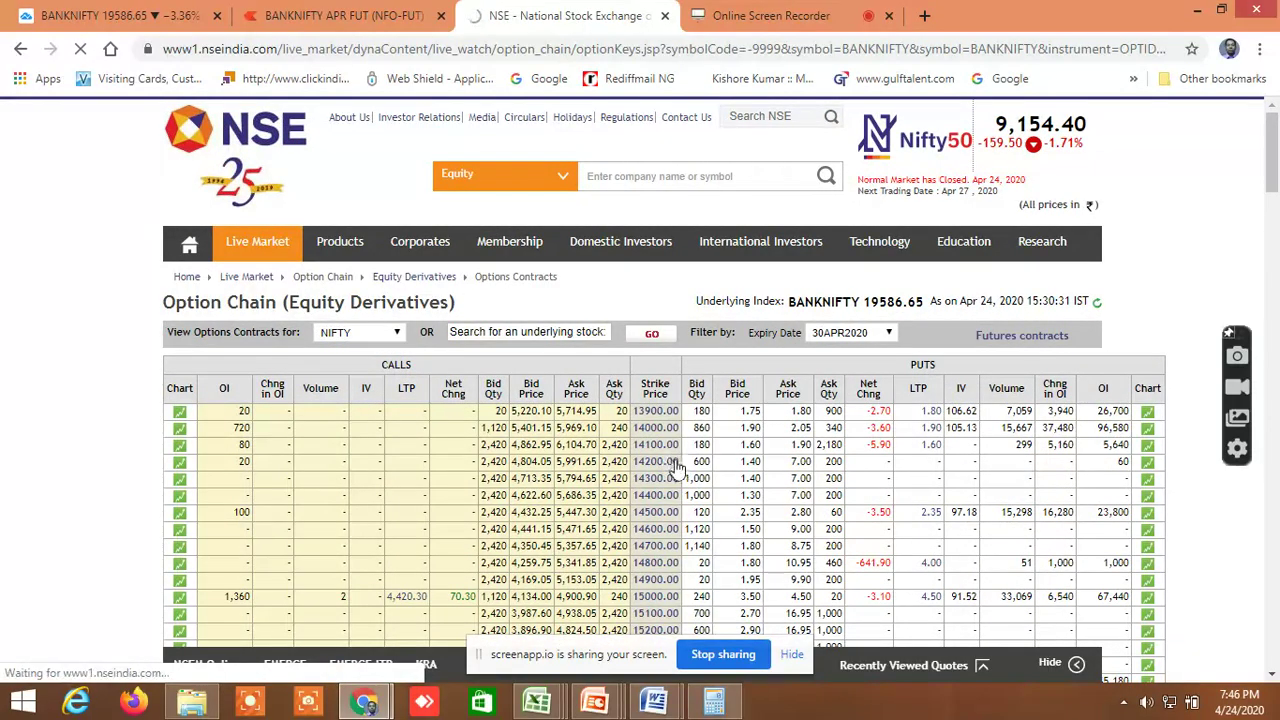
Examine open interest, change in OI and implied volatility around the 8800 to 10200 strikes of the NIFTY option chain
{"action": "scroll", "coordinate": [678, 470], "scroll_direction": "down", "scroll_amount": 10}
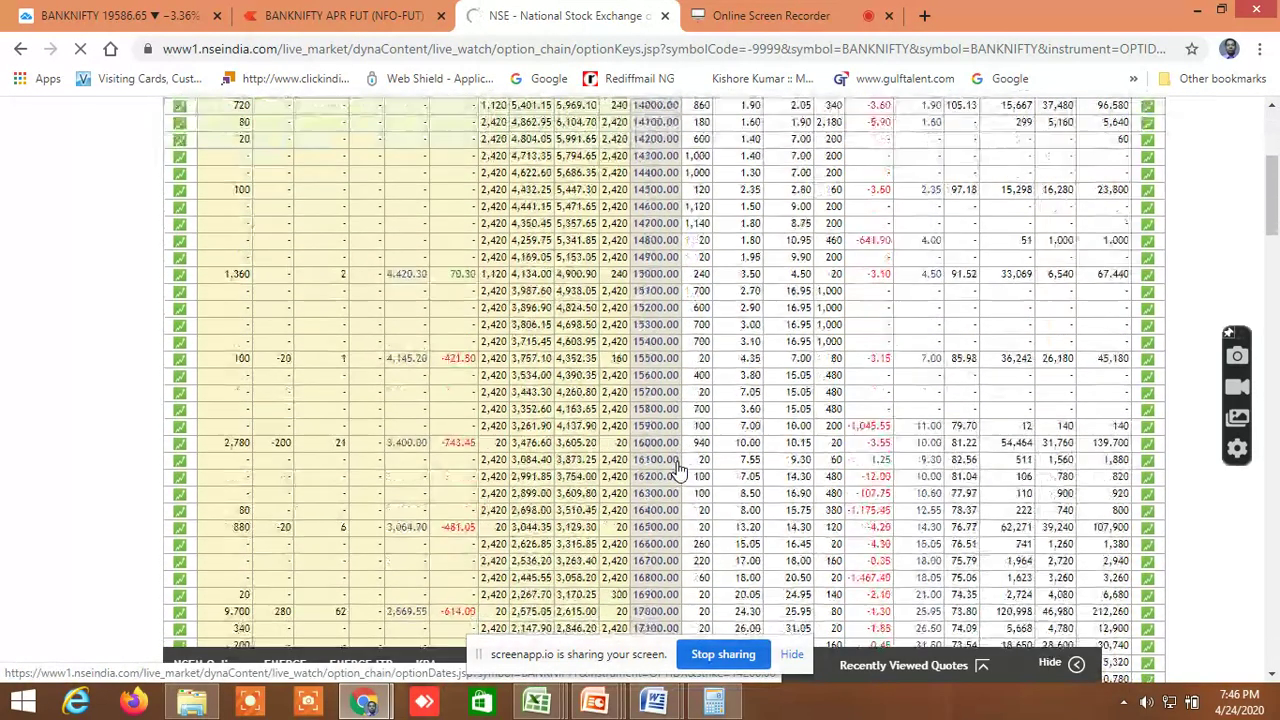
{"action": "scroll", "coordinate": [678, 470], "scroll_direction": "down", "scroll_amount": 13}
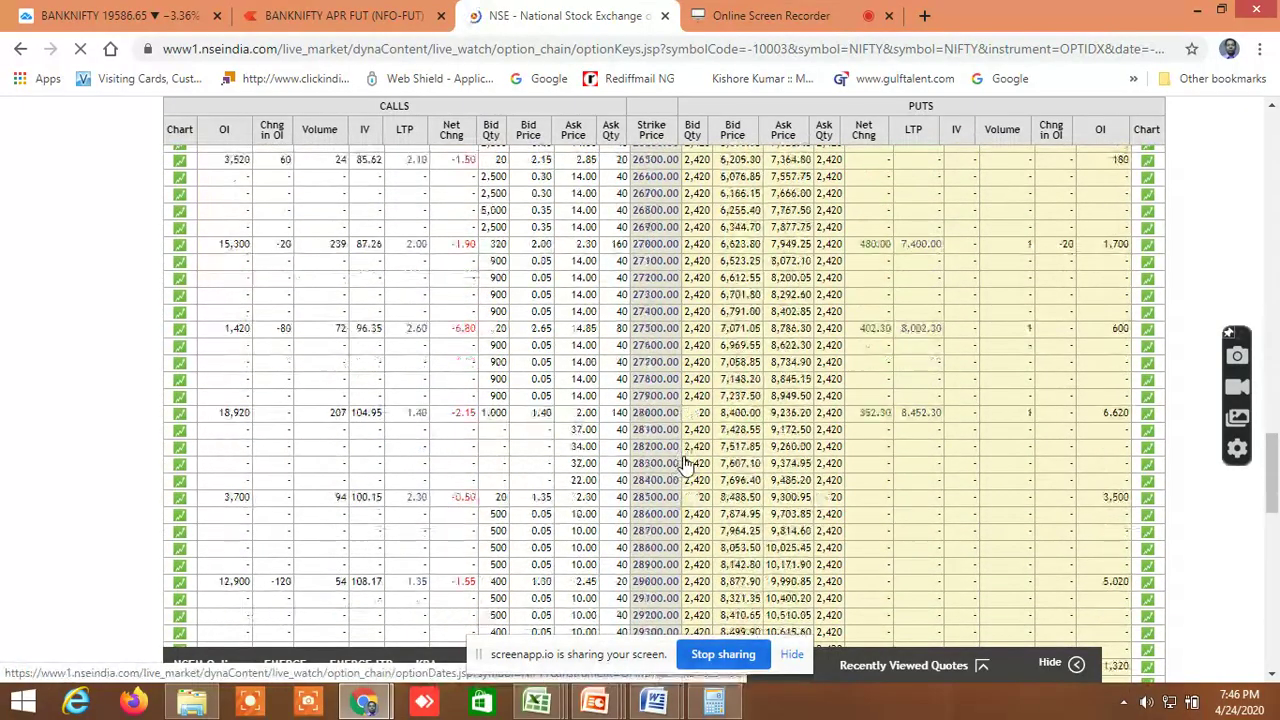
{"action": "scroll", "coordinate": [684, 462], "scroll_direction": "down", "scroll_amount": 18}
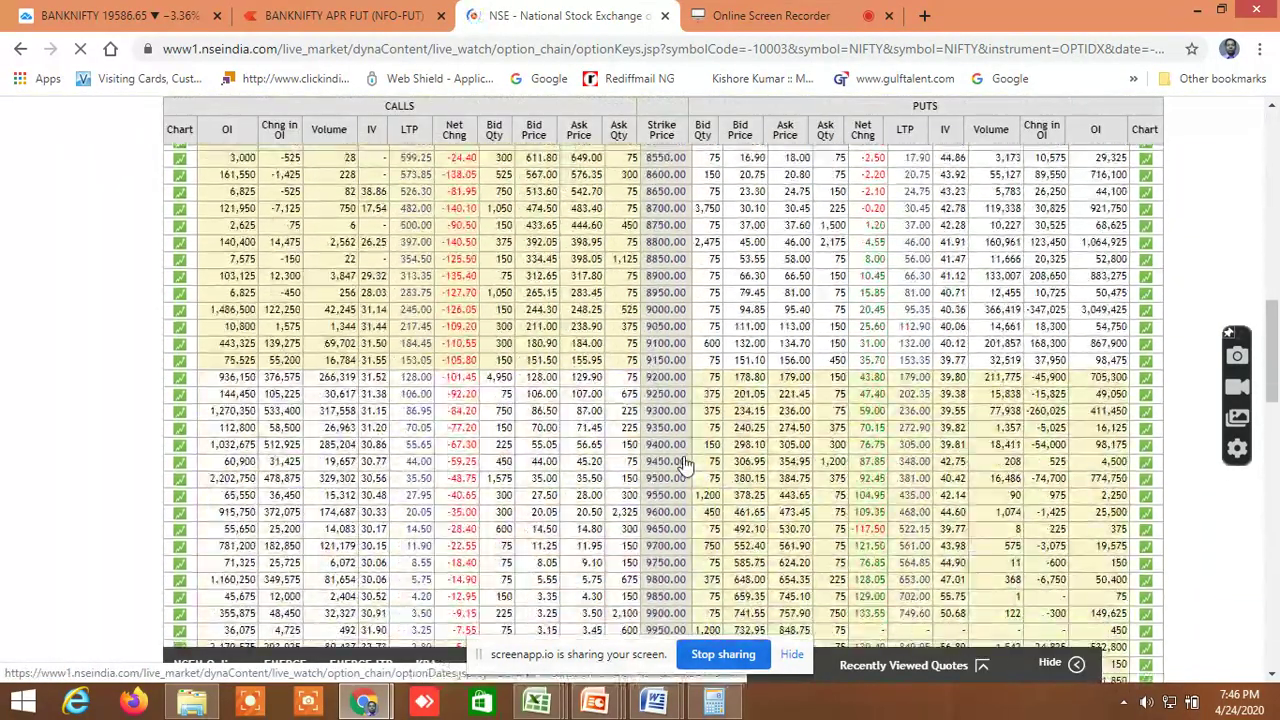
{"action": "scroll", "coordinate": [684, 462], "scroll_direction": "down", "scroll_amount": 5}
{"action": "scroll", "coordinate": [684, 462], "scroll_direction": "up", "scroll_amount": 5}
{"action": "scroll", "coordinate": [684, 462], "scroll_direction": "up", "scroll_amount": 8}
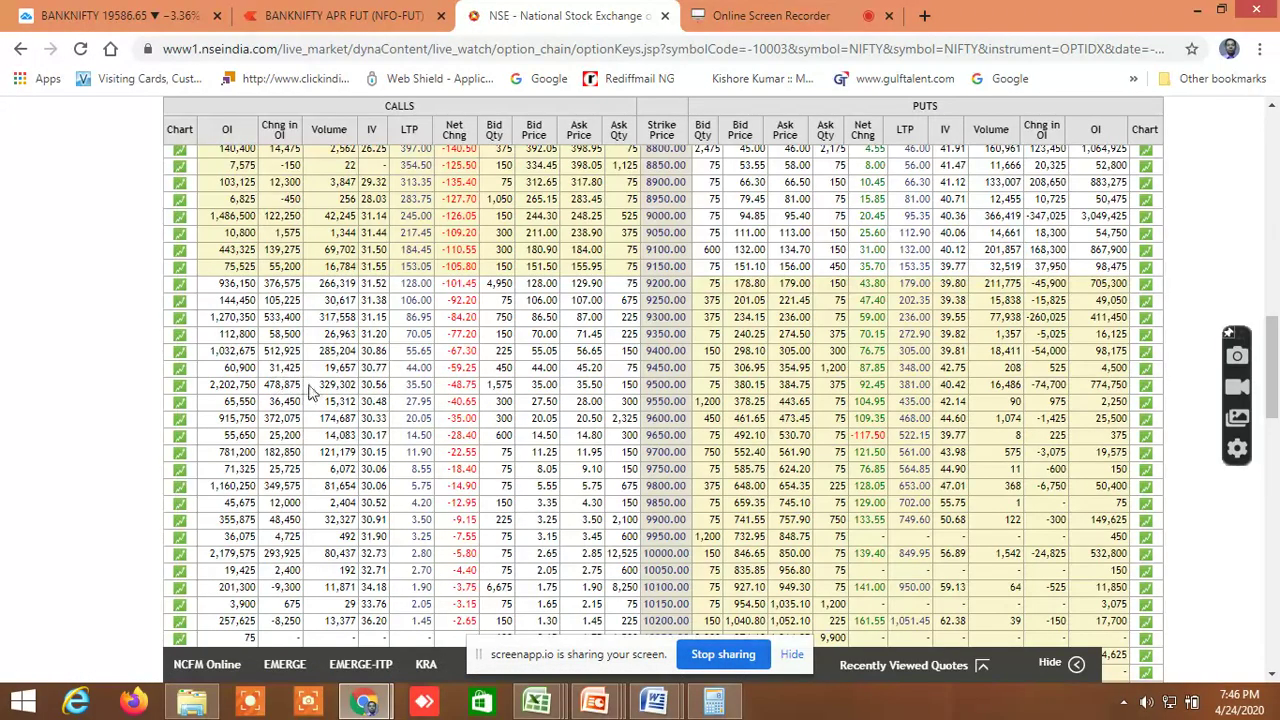
{"action": "scroll", "coordinate": [352, 384], "scroll_direction": "up", "scroll_amount": 1}
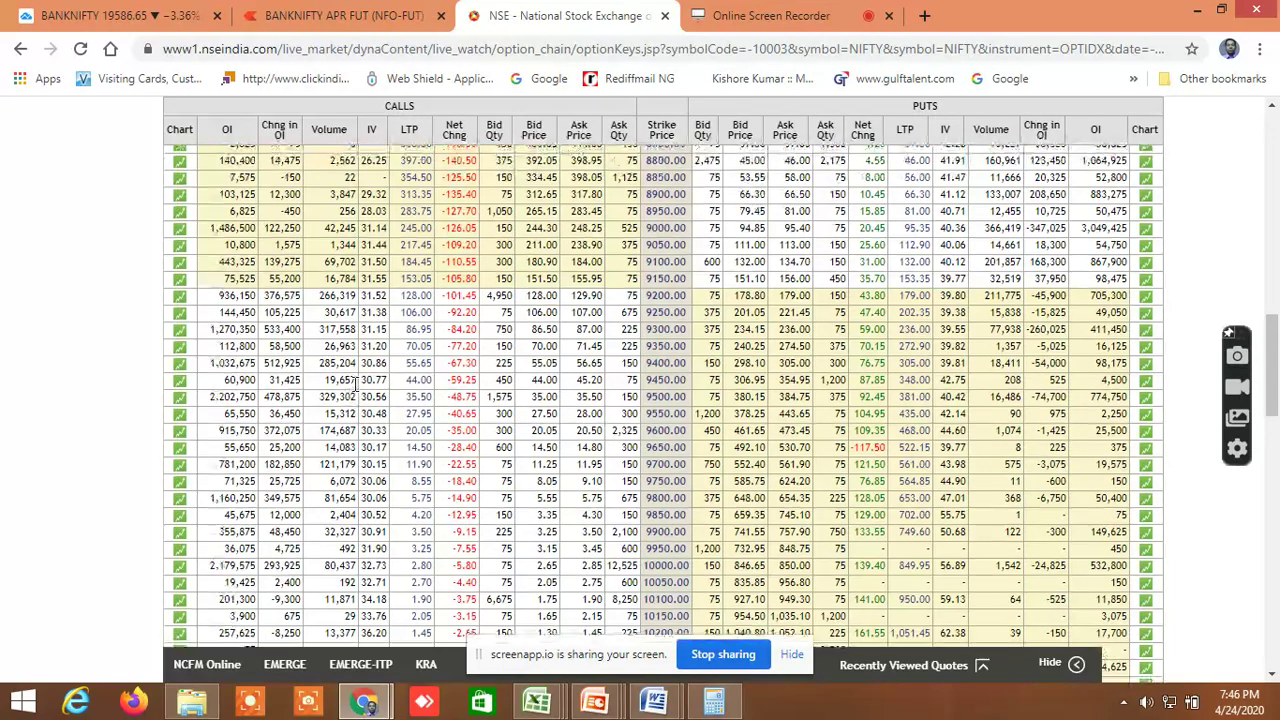
Change the option chain's underlying index to BANKNIFTY
{"action": "scroll", "coordinate": [479, 413], "scroll_direction": "up", "scroll_amount": 12}
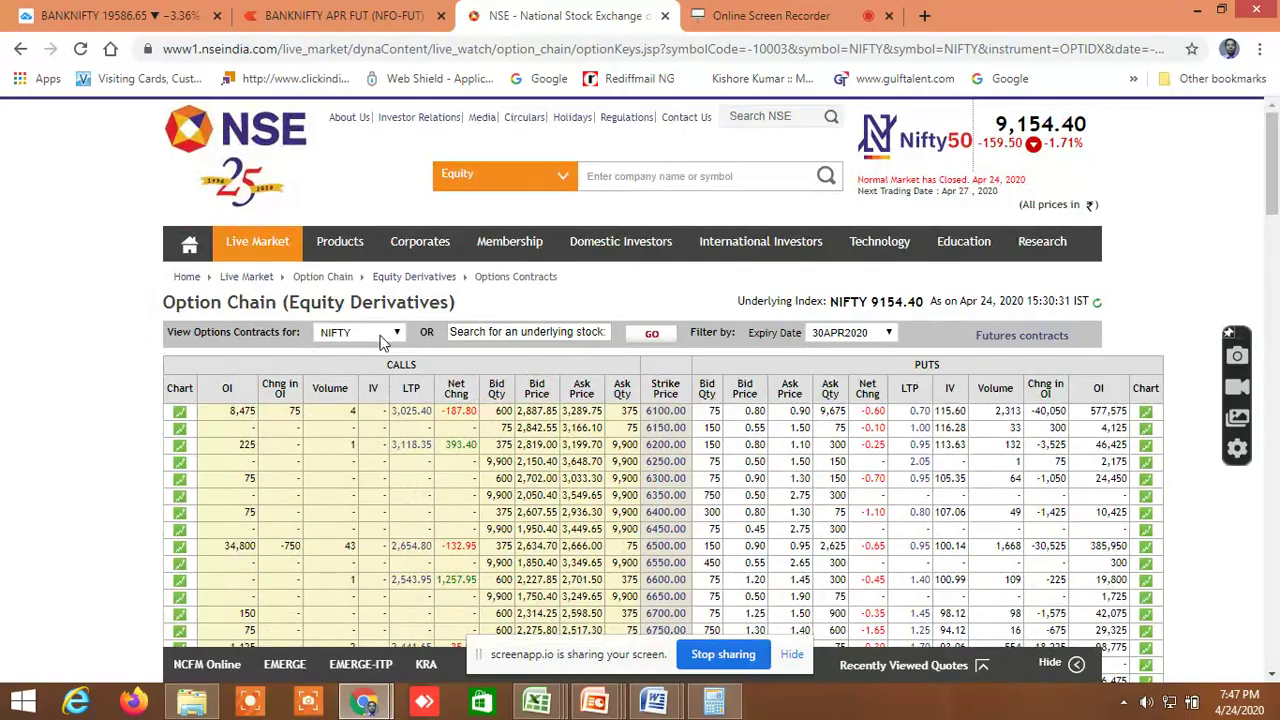
{"action": "left_click", "coordinate": [380, 340]}
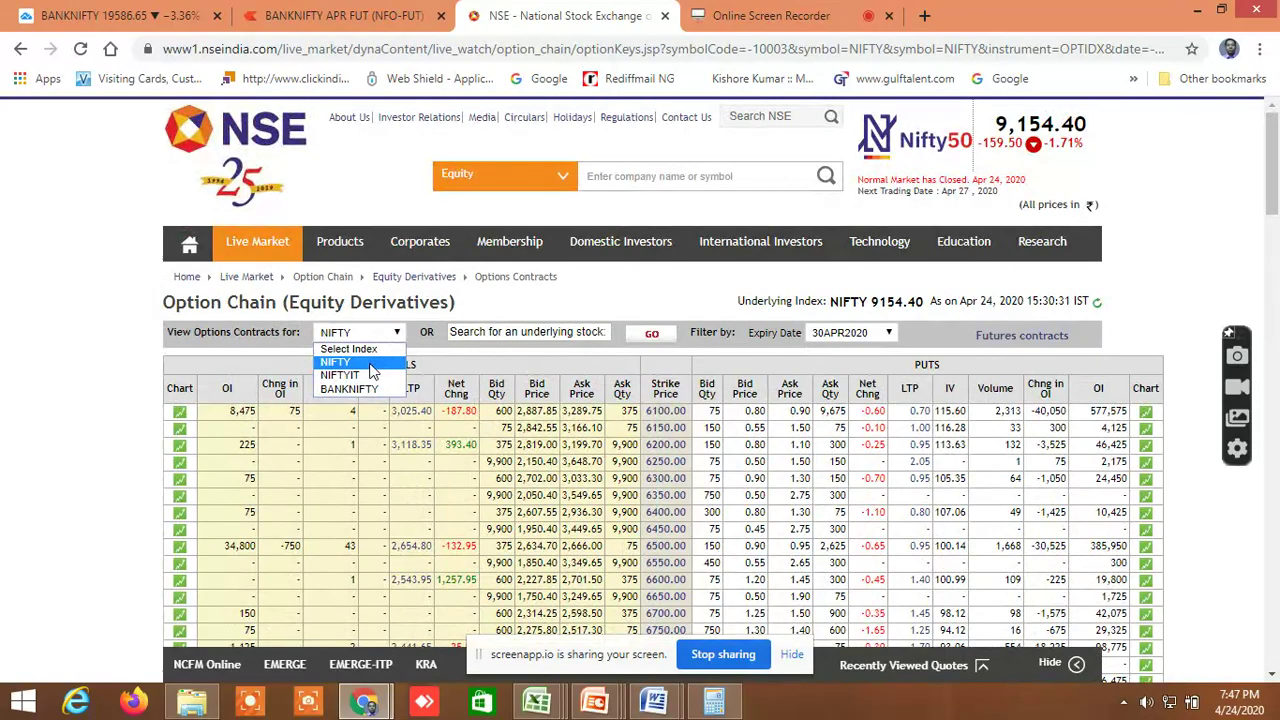
{"action": "left_click", "coordinate": [360, 390]}
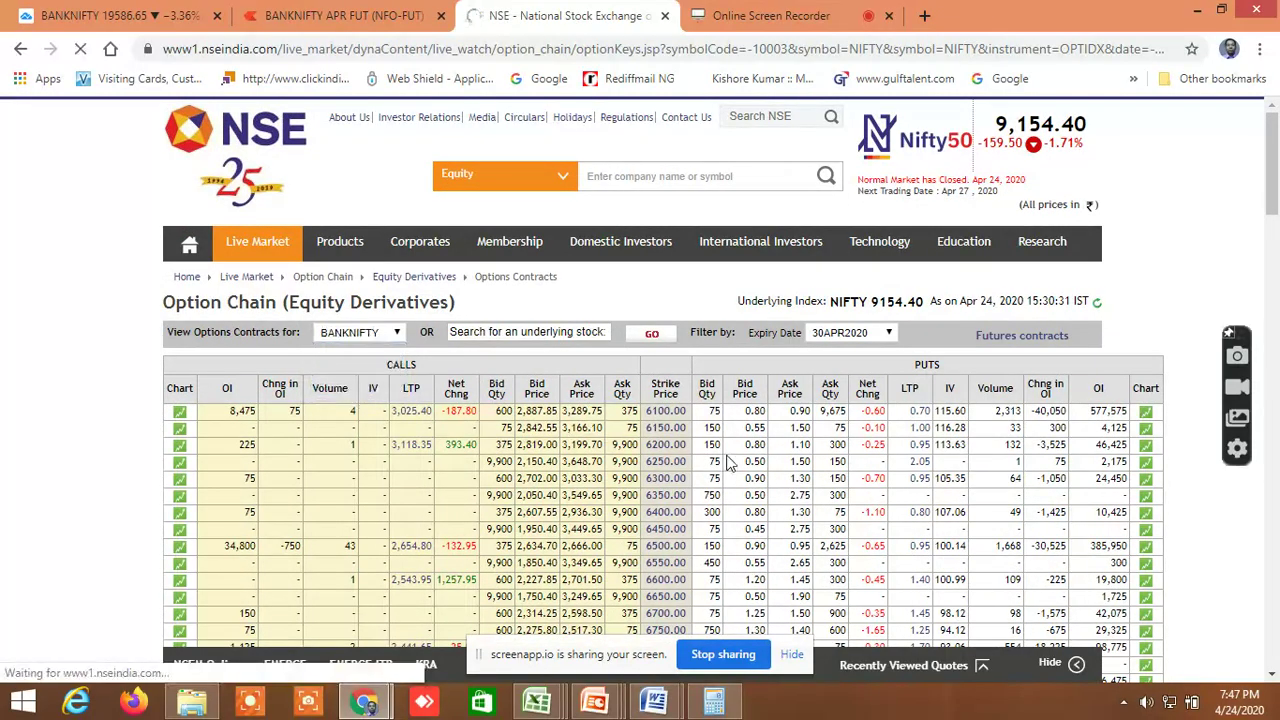
Examine call and put open interest and implied volatility around the 18000 to 22000 strikes of the BANKNIFTY option chain
{"action": "scroll", "coordinate": [729, 463], "scroll_direction": "down", "scroll_amount": 15}
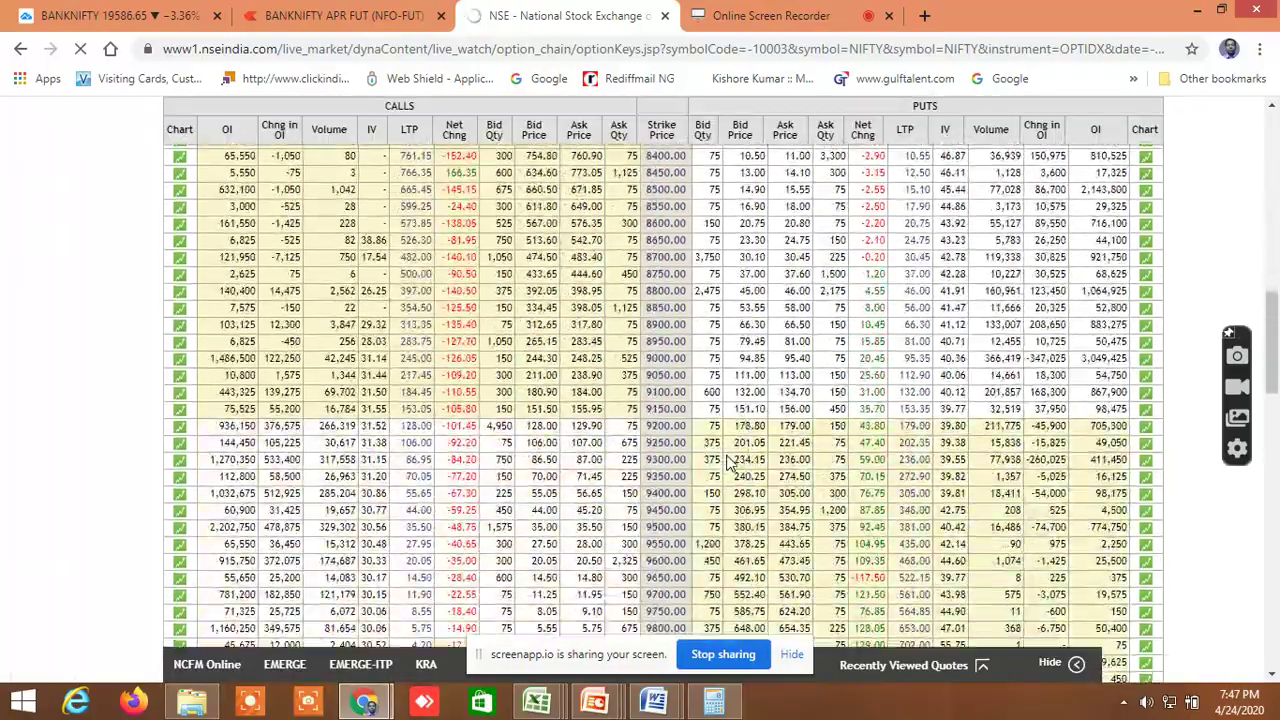
{"action": "scroll", "coordinate": [729, 463], "scroll_direction": "down", "scroll_amount": 10}
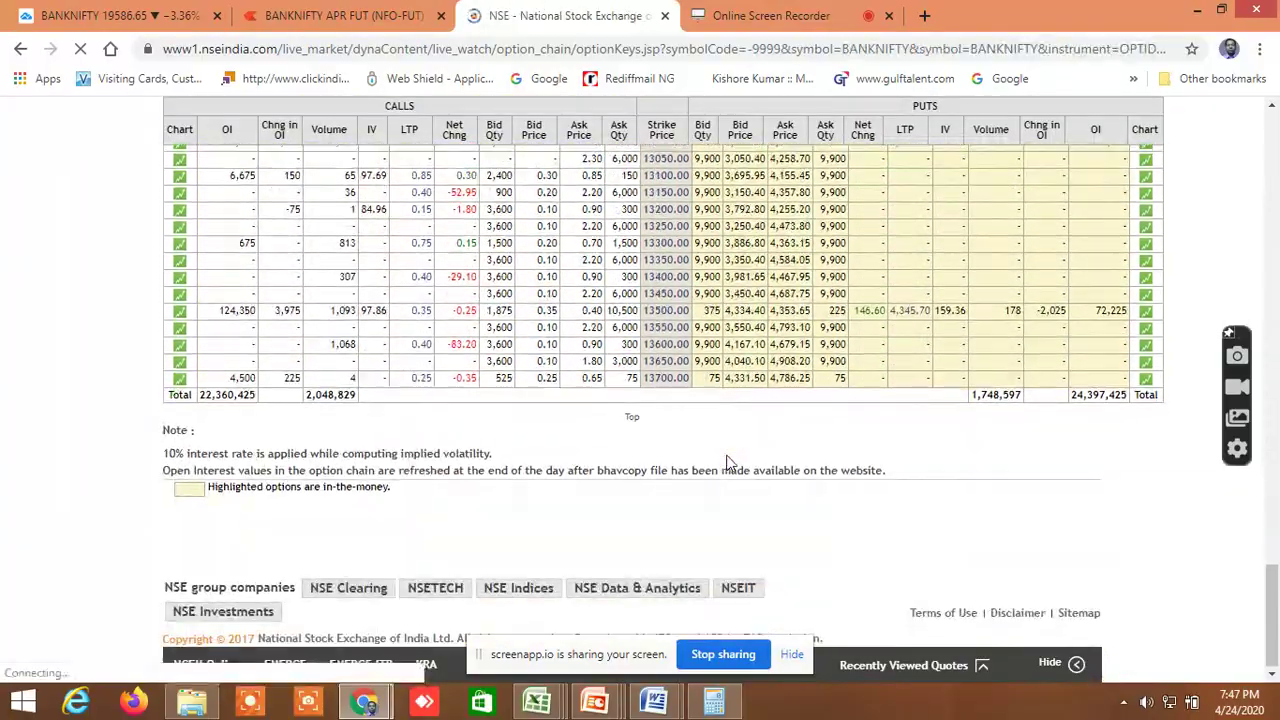
{"action": "scroll", "coordinate": [729, 463], "scroll_direction": "down", "scroll_amount": 10}
{"action": "scroll", "coordinate": [729, 463], "scroll_direction": "down", "scroll_amount": 8}
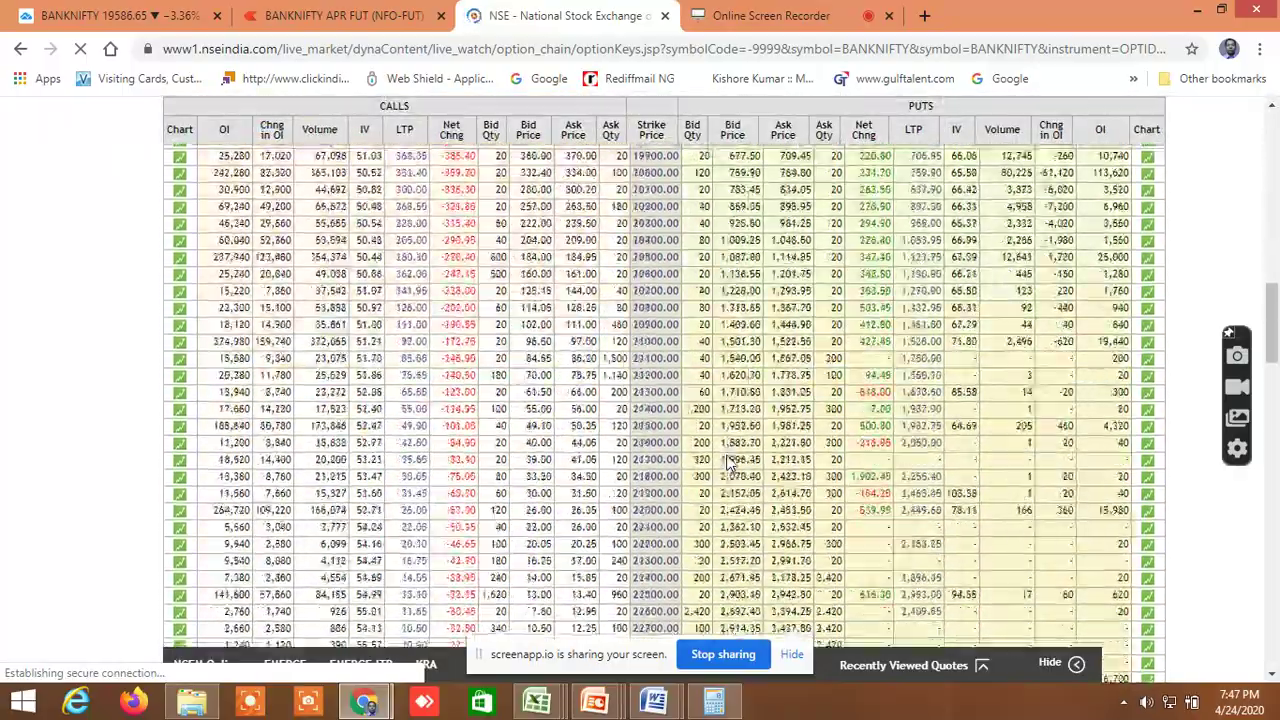
{"action": "scroll", "coordinate": [729, 463], "scroll_direction": "down", "scroll_amount": 2}
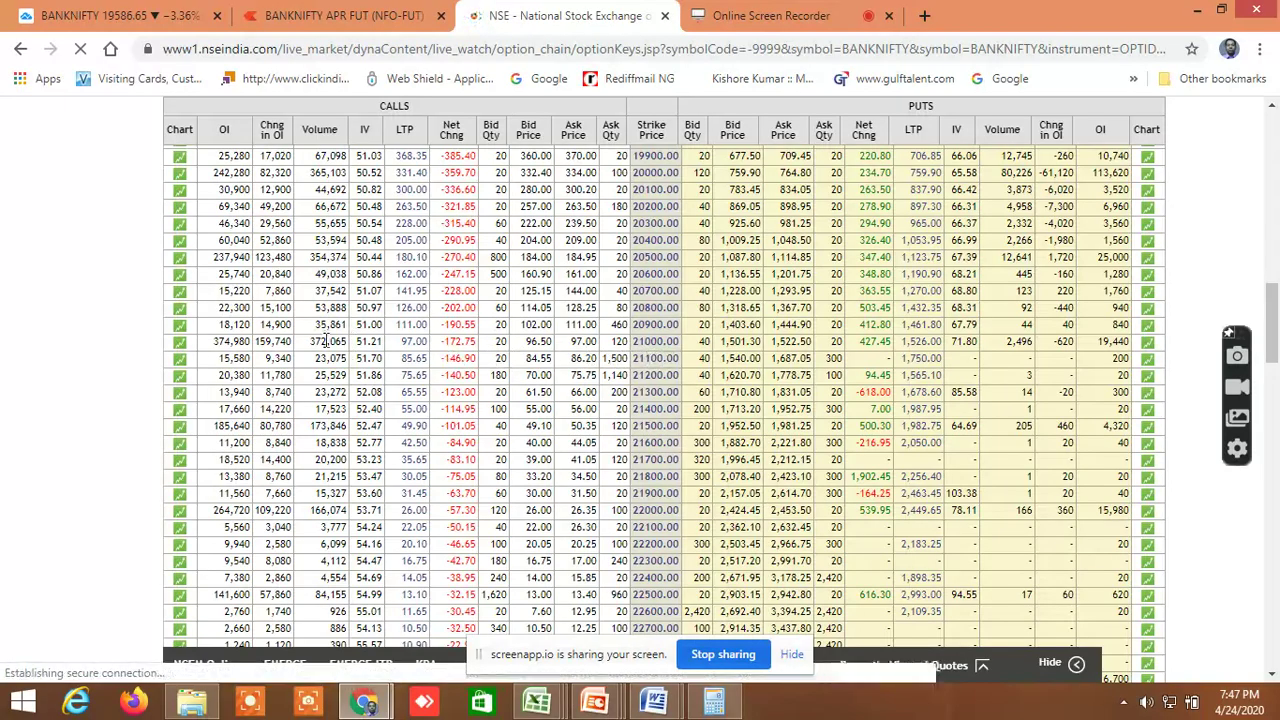
{"action": "scroll", "coordinate": [1062, 400], "scroll_direction": "up", "scroll_amount": 4}
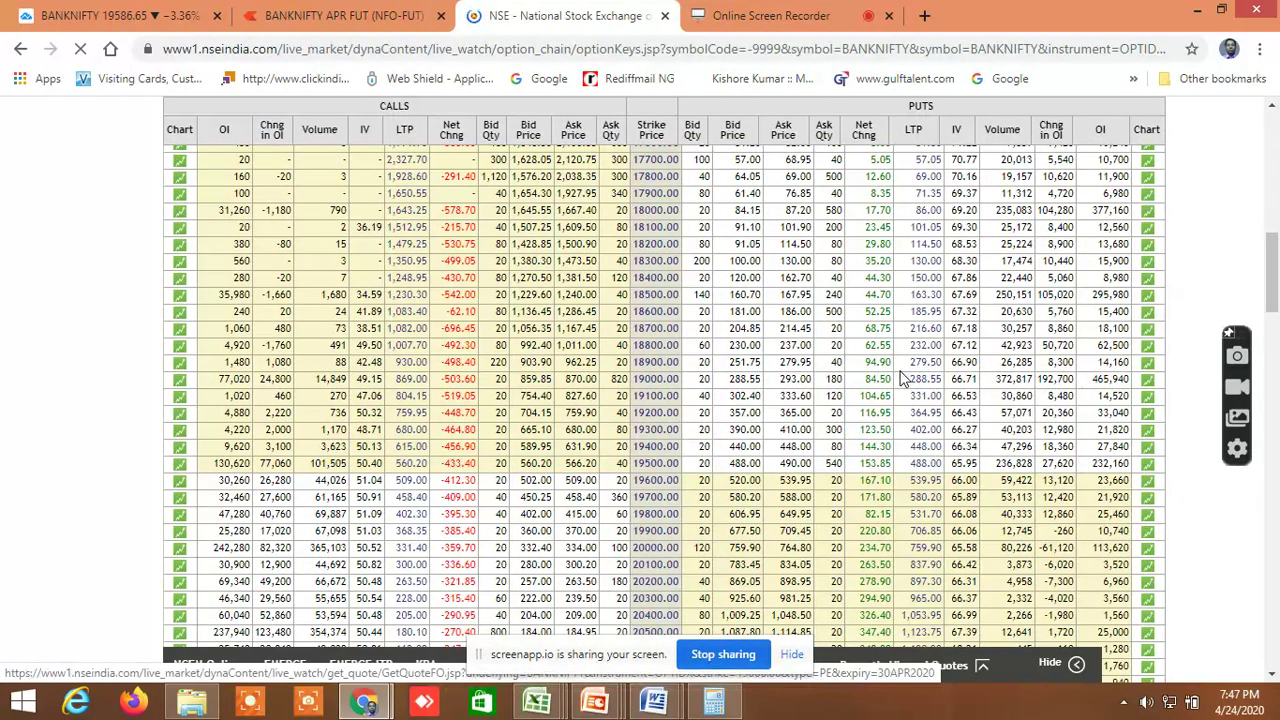
{"action": "scroll", "coordinate": [1066, 395], "scroll_direction": "down", "scroll_amount": 1}
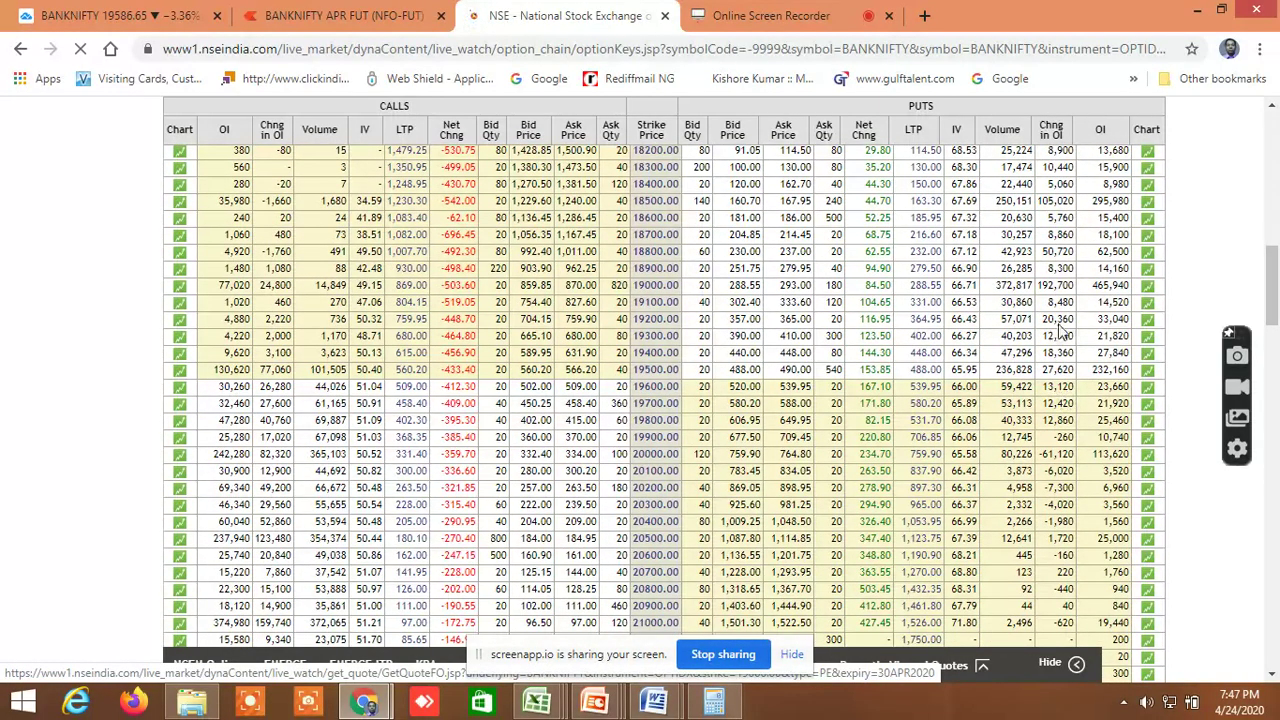
{"action": "scroll", "coordinate": [358, 537], "scroll_direction": "down", "scroll_amount": 1}
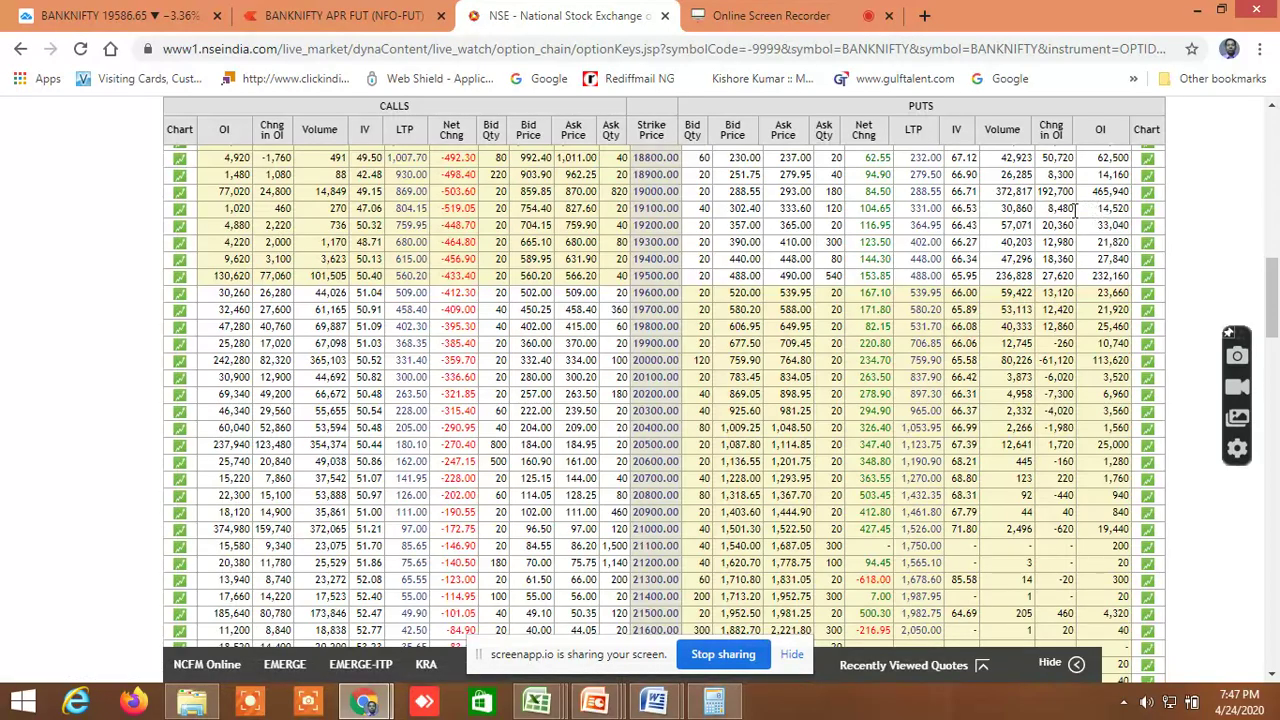
{"action": "scroll", "coordinate": [1075, 210], "scroll_direction": "up", "scroll_amount": 1}
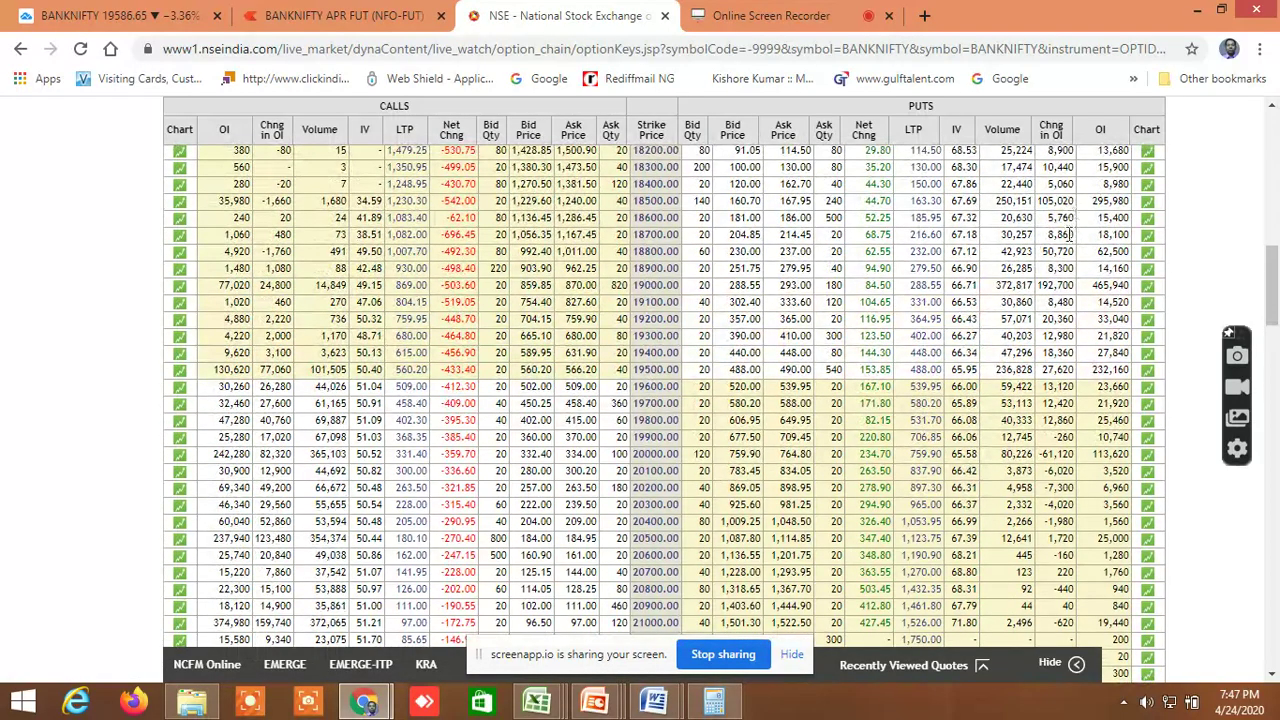
{"action": "scroll", "coordinate": [1062, 268], "scroll_direction": "down", "scroll_amount": 2}
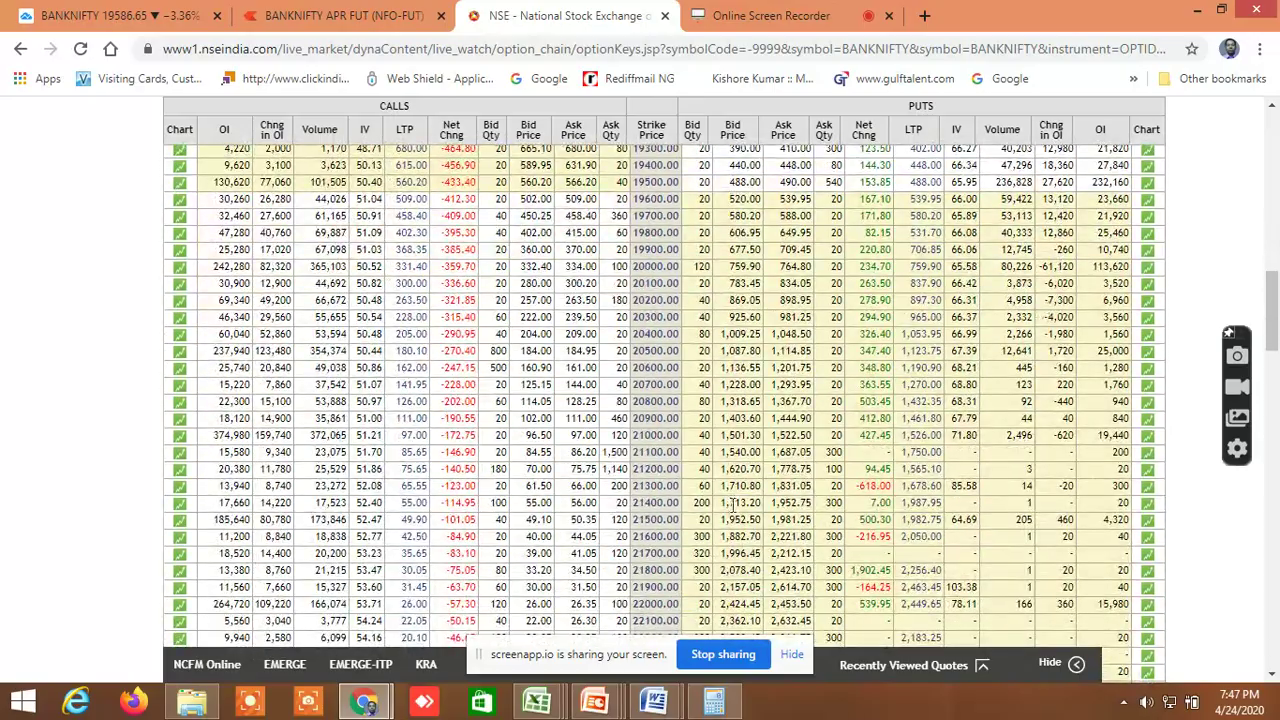
Switch to the WORKING FILE workbook in Excel and bring up the sheet with the NIFTY and BANKNIFTY probability tables
{"action": "mouse_move", "coordinate": [537, 703]}
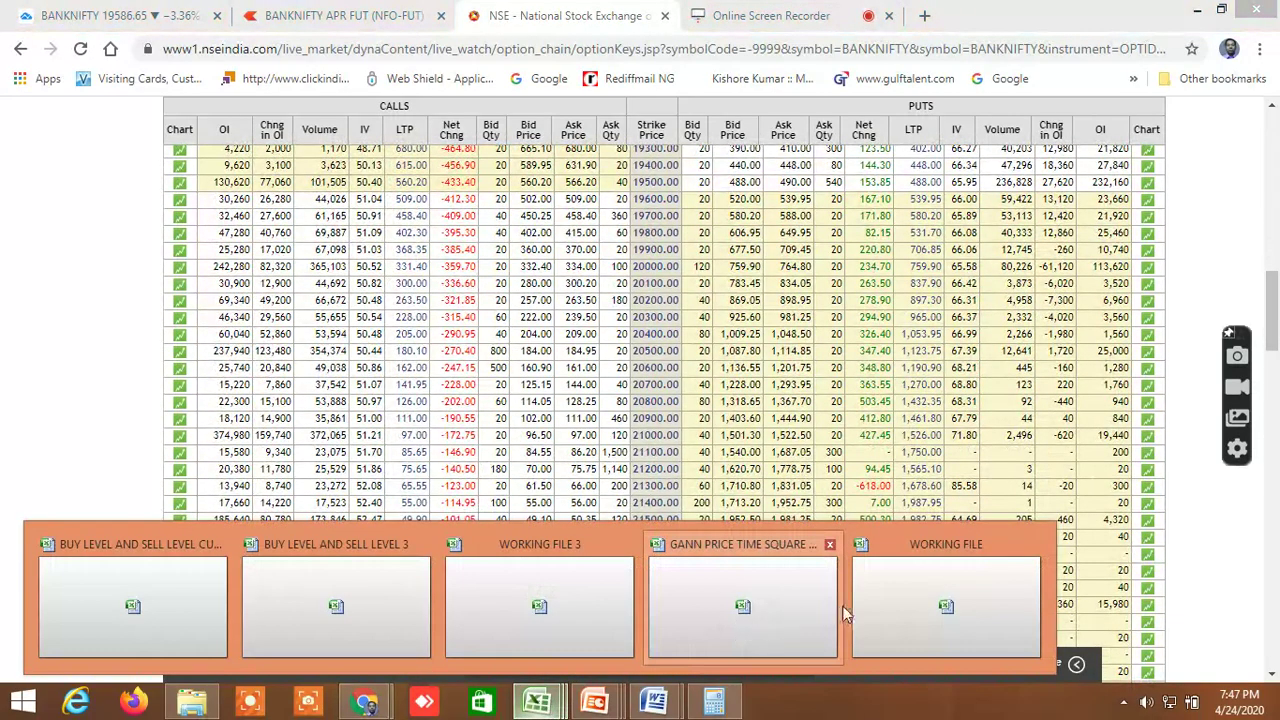
{"action": "left_click", "coordinate": [905, 610]}
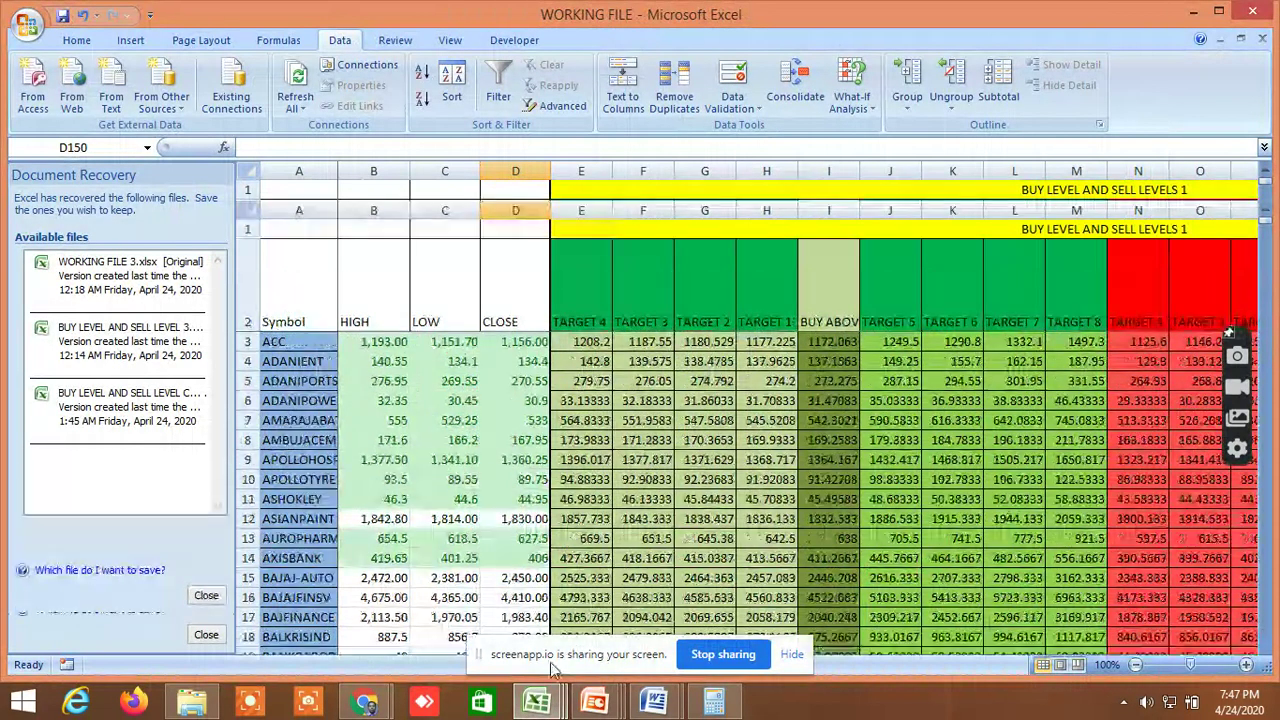
{"action": "left_click", "coordinate": [405, 588]}
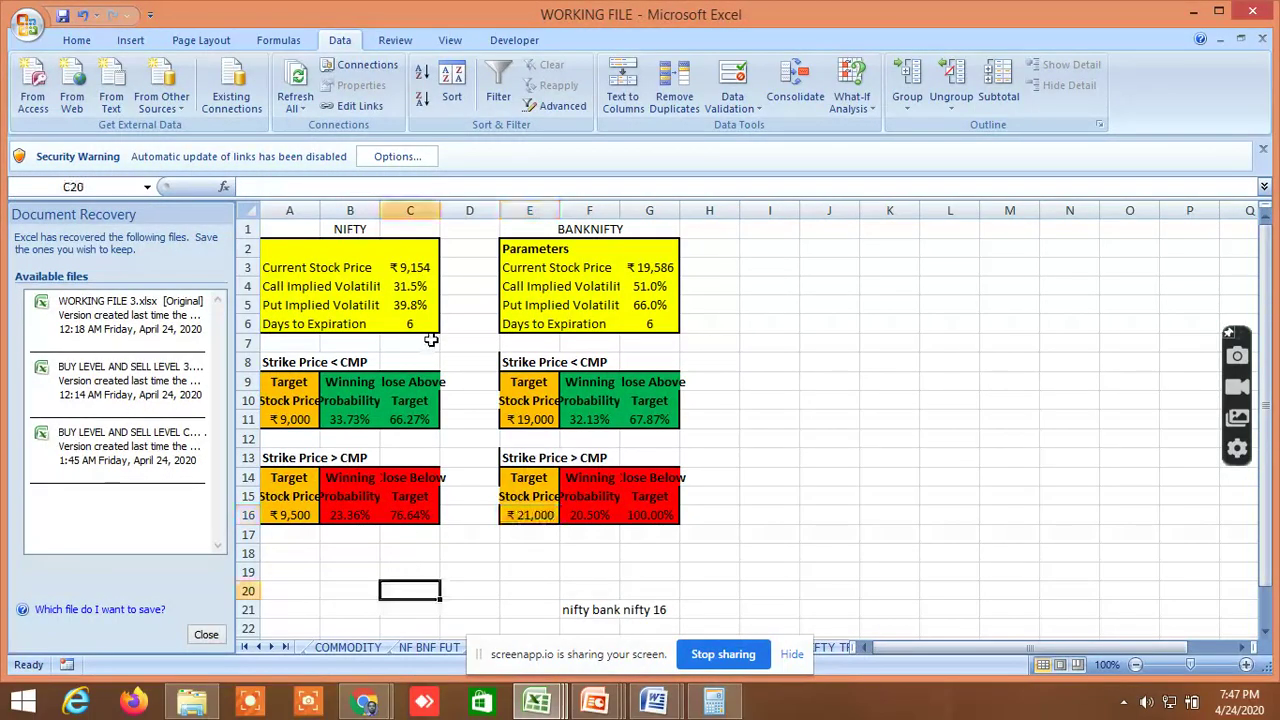
Review the NIFTY current stock price, call and put implied volatility and days to expiration in C3 to C6
{"action": "left_click", "coordinate": [416, 270]}
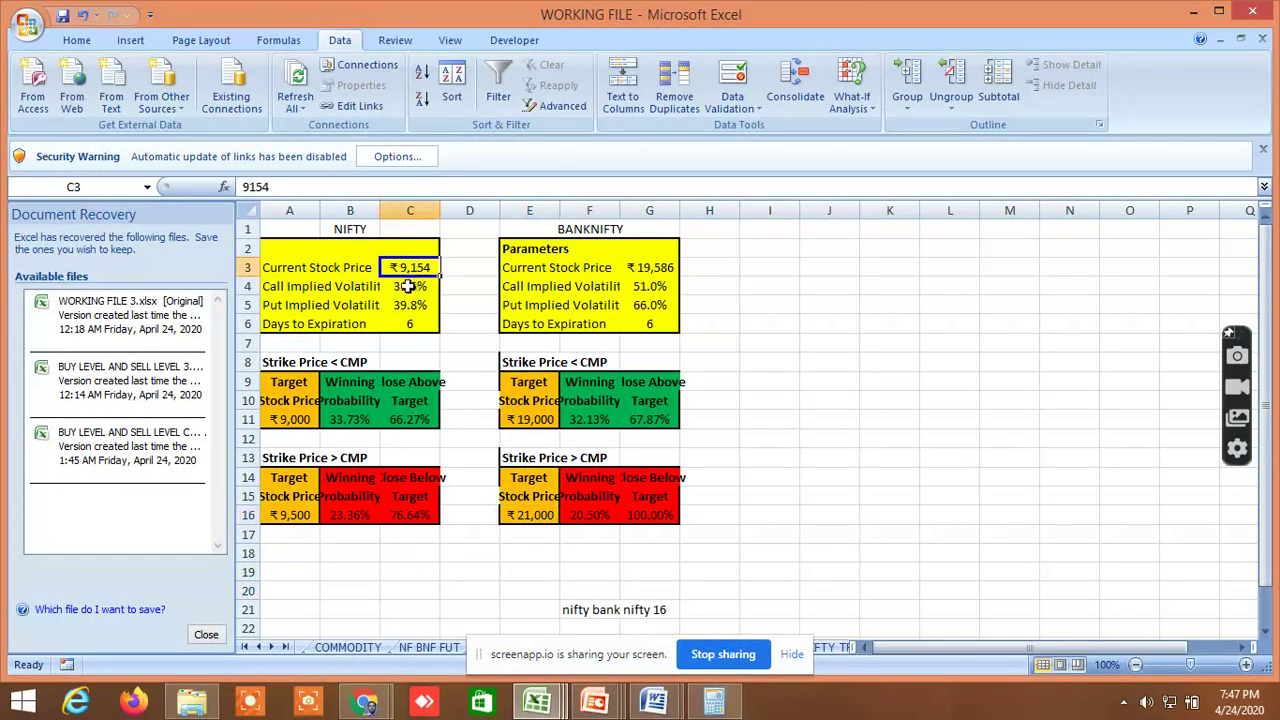
{"action": "left_click", "coordinate": [408, 286]}
{"action": "left_click", "coordinate": [410, 306]}
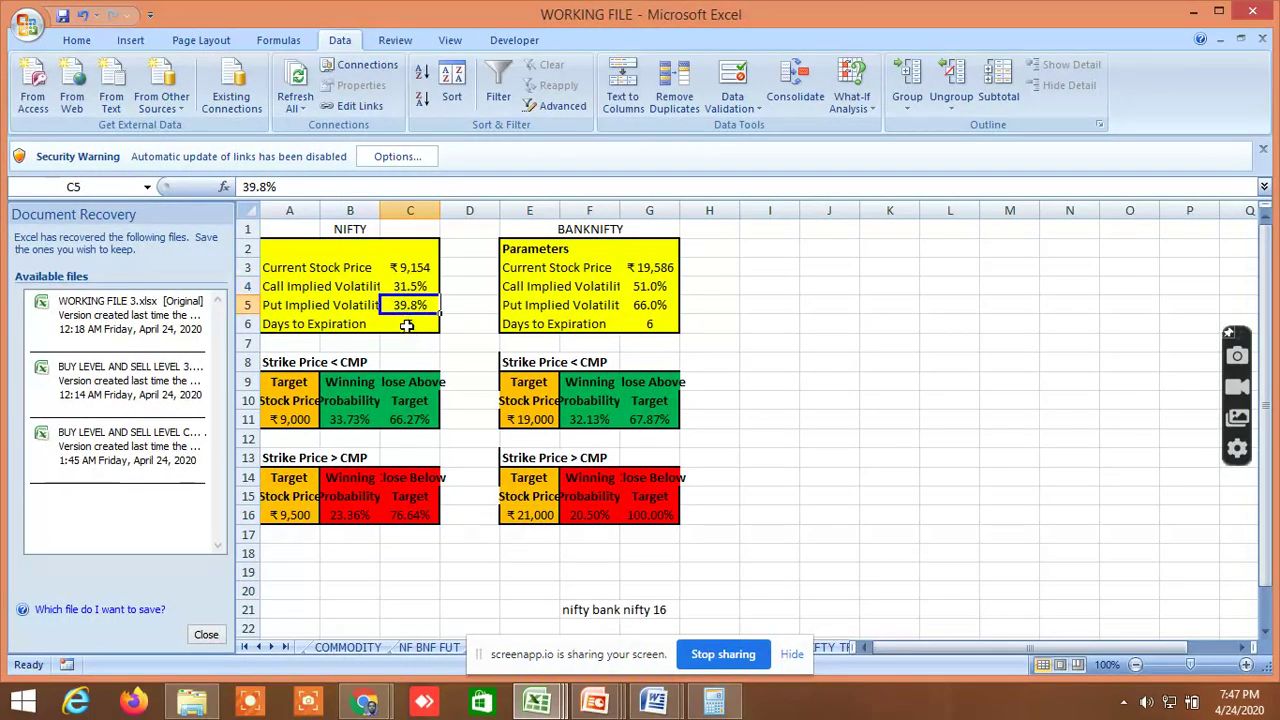
{"action": "left_click", "coordinate": [407, 325]}
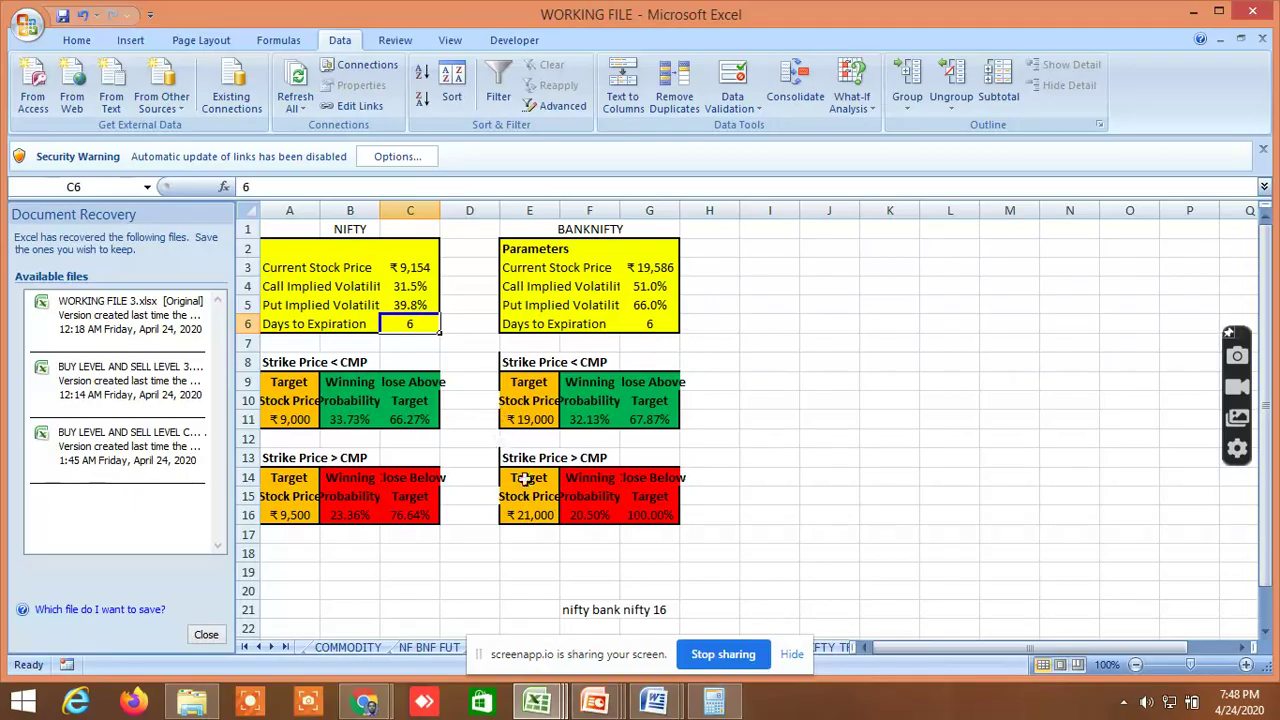
{"action": "left_click", "coordinate": [405, 586]}
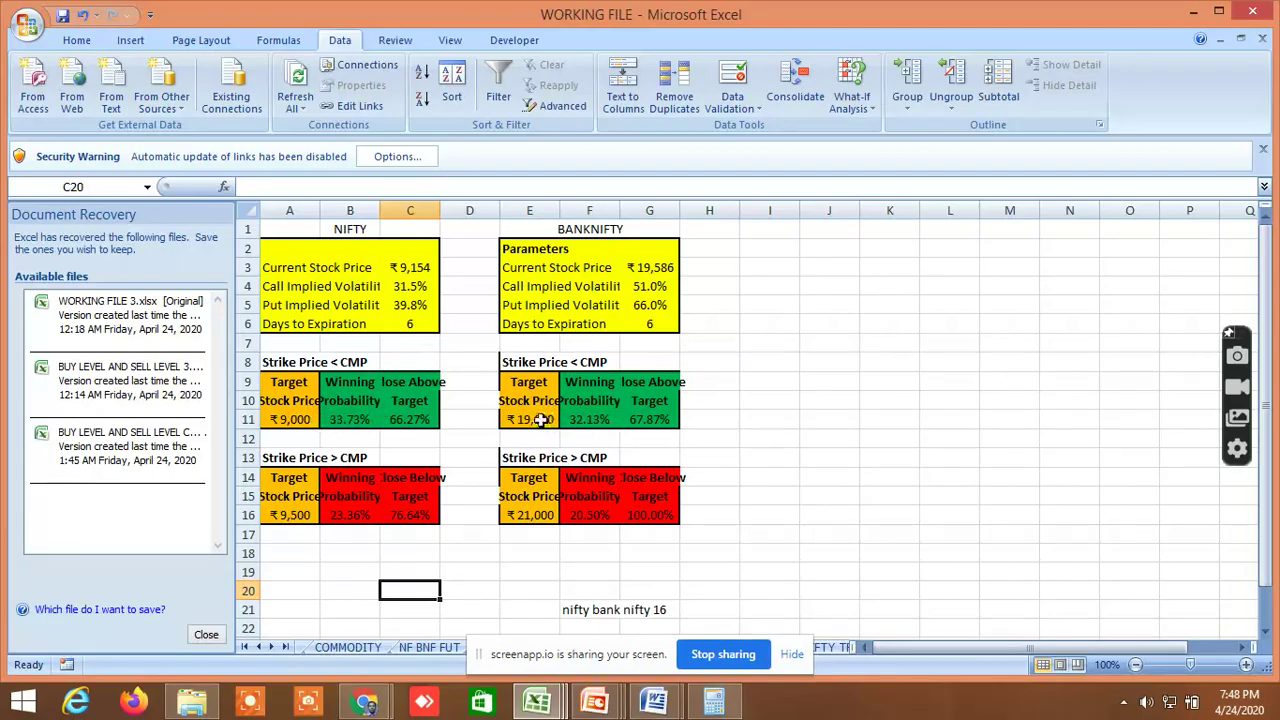
Set the NIFTY target stock price in A16, under Strike Price > CMP, to 9300
{"action": "left_click", "coordinate": [289, 515]}
{"action": "type", "text": "9300"}
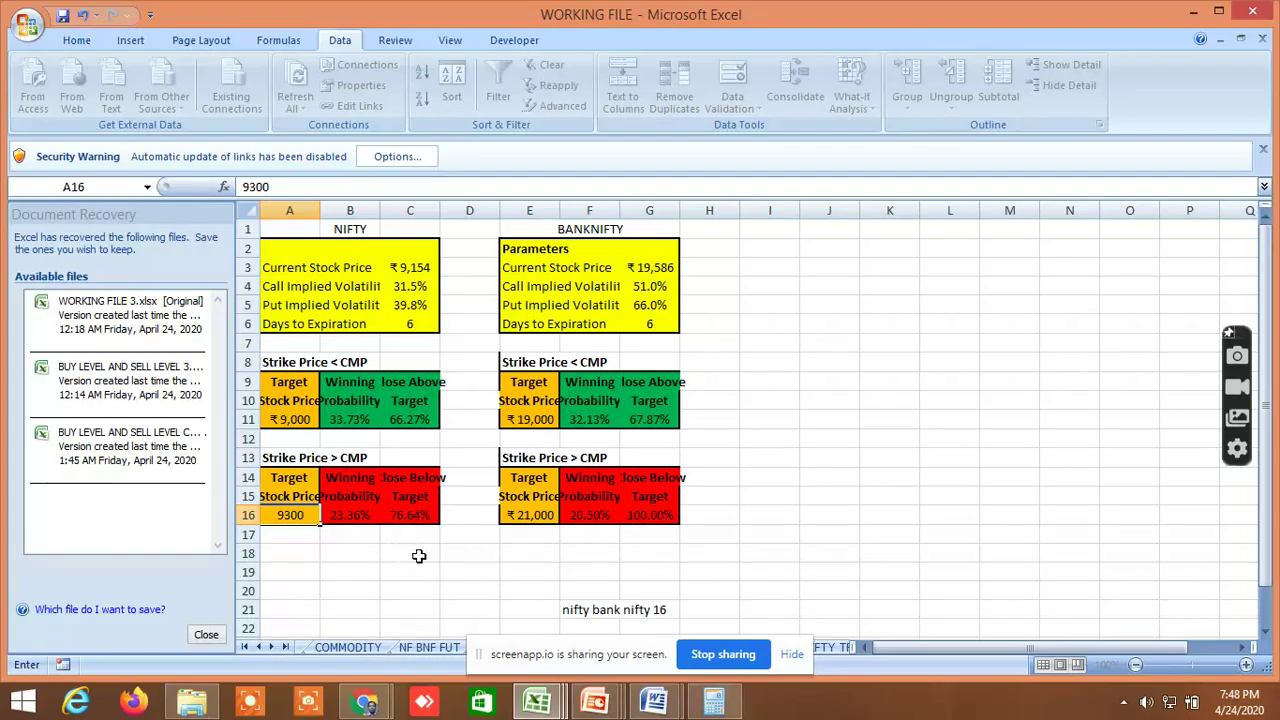
{"action": "key", "text": "Return"}
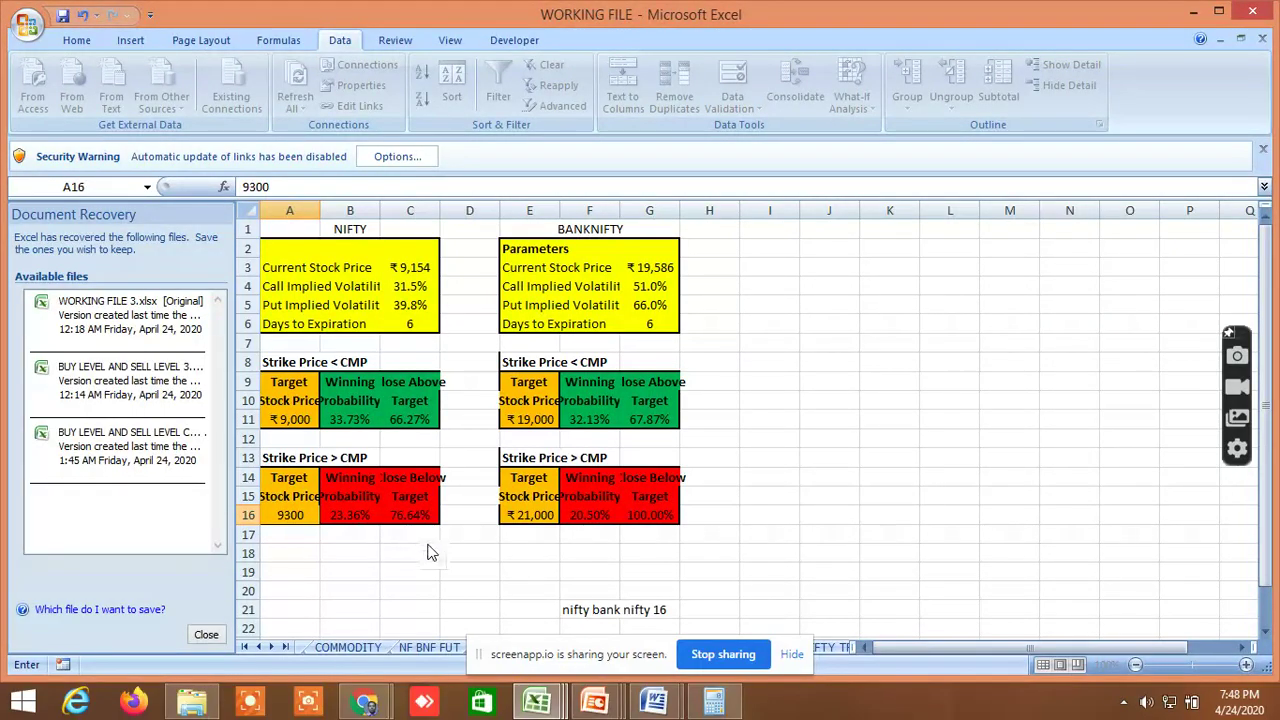
Commit the 9300 entry in A16 so the NIFTY probabilities recalculate
{"action": "key", "text": "Return"}
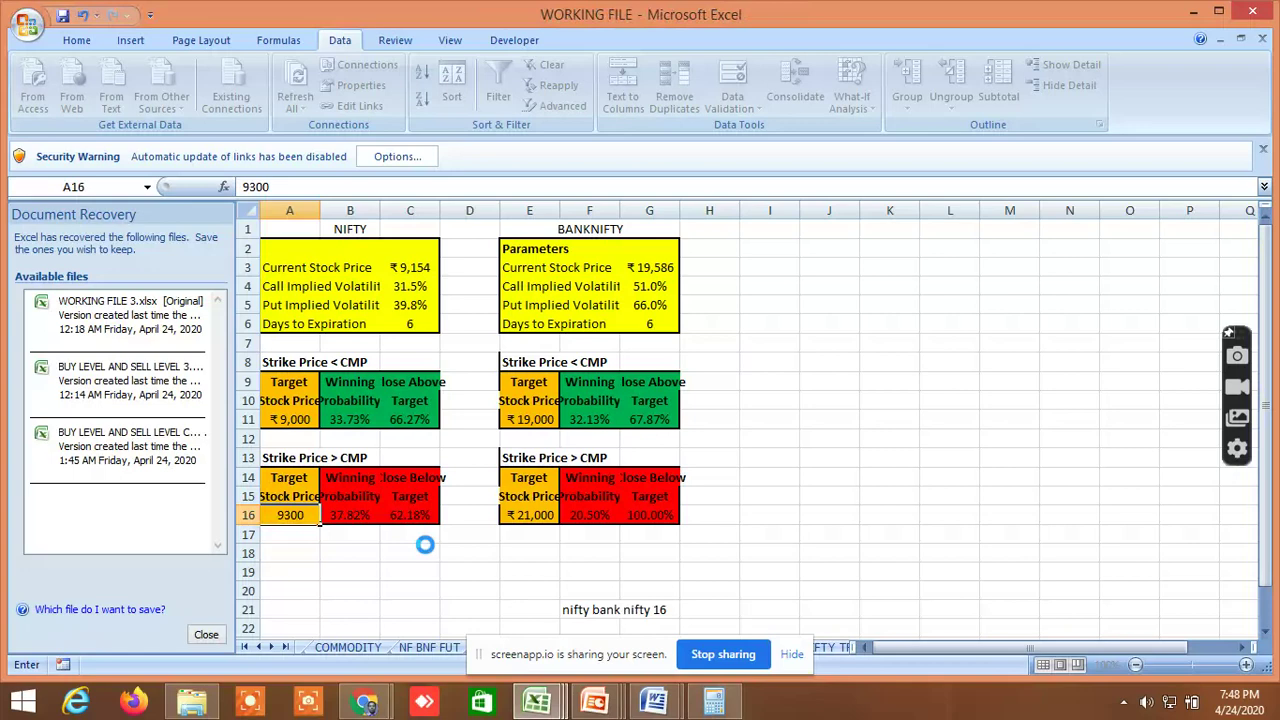
{"action": "left_click", "coordinate": [426, 540]}
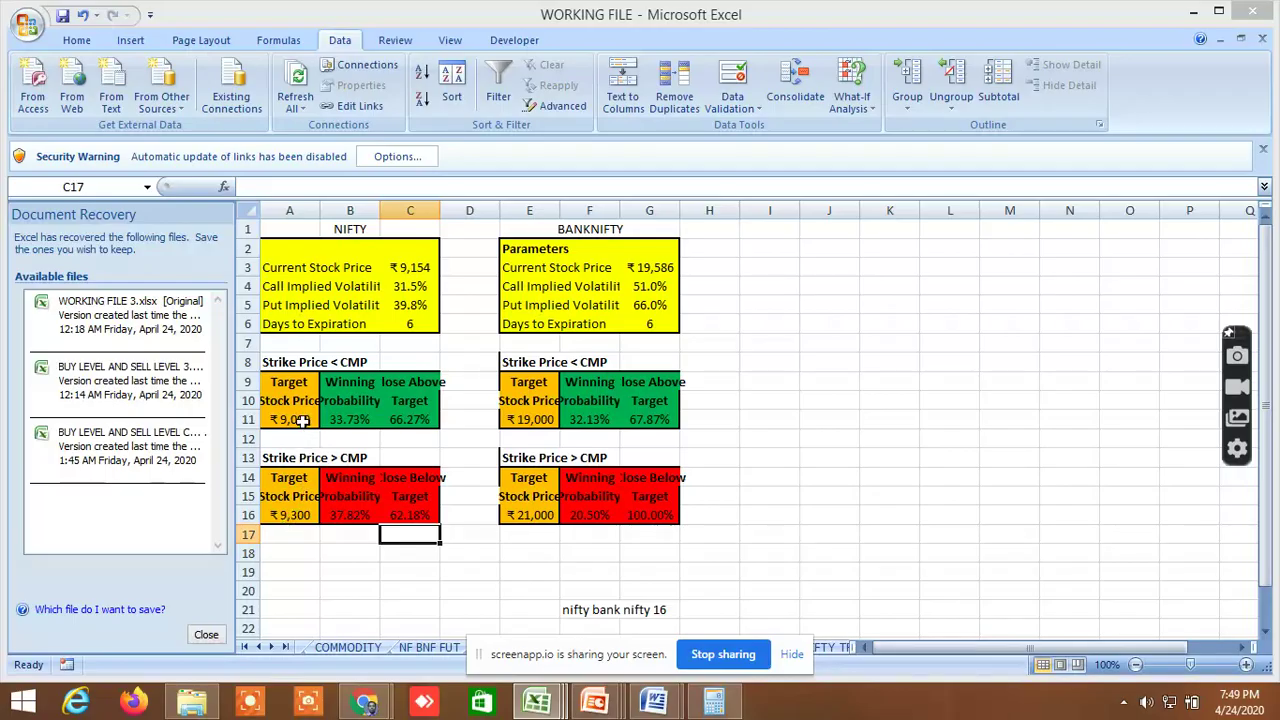
Try BANKNIFTY target stock prices of 20500 and 20000 in E16, under Strike Price > CMP
{"action": "left_click", "coordinate": [525, 515]}
{"action": "type", "text": "2"}
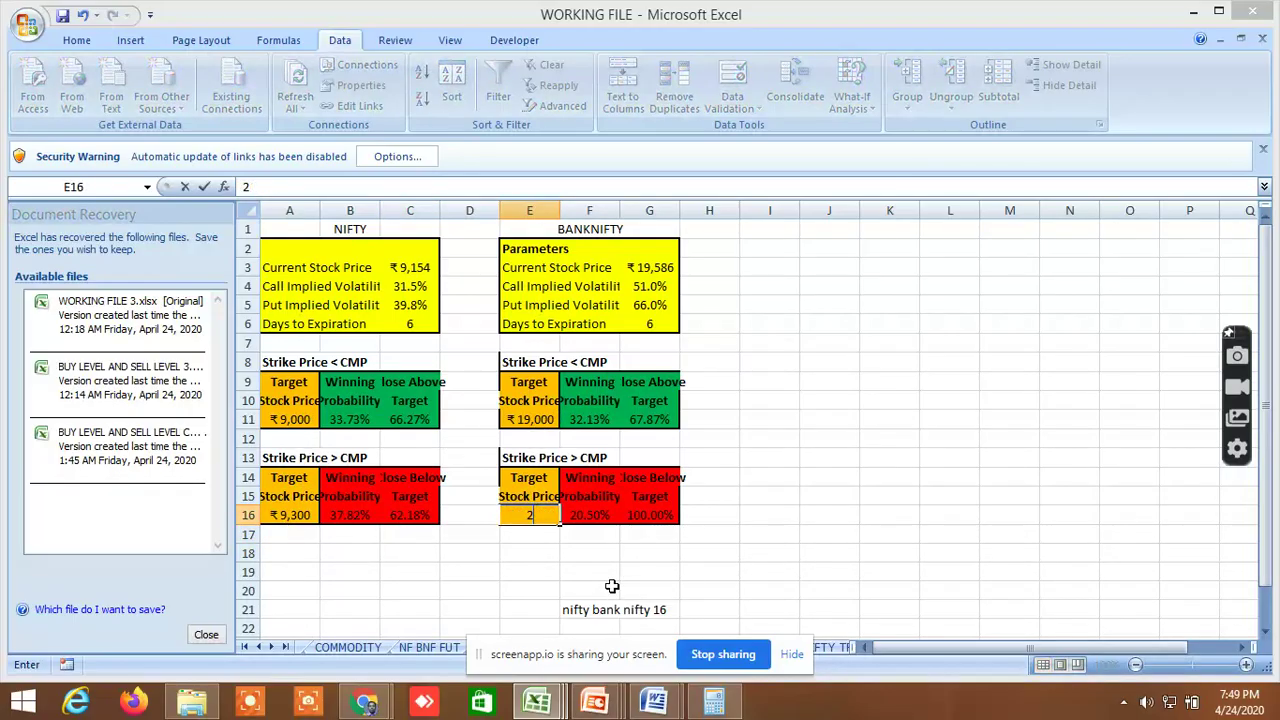
{"action": "type", "text": "0500"}
{"action": "key", "text": "Return"}
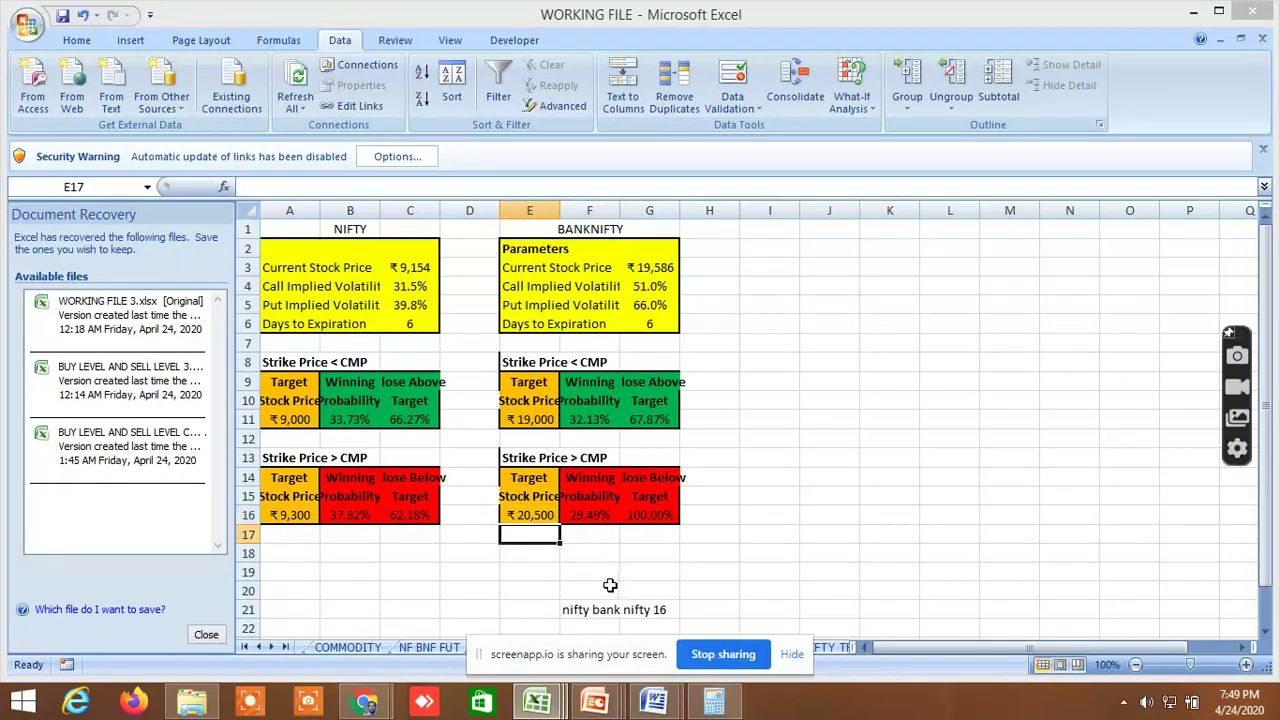
{"action": "key", "text": "Up"}
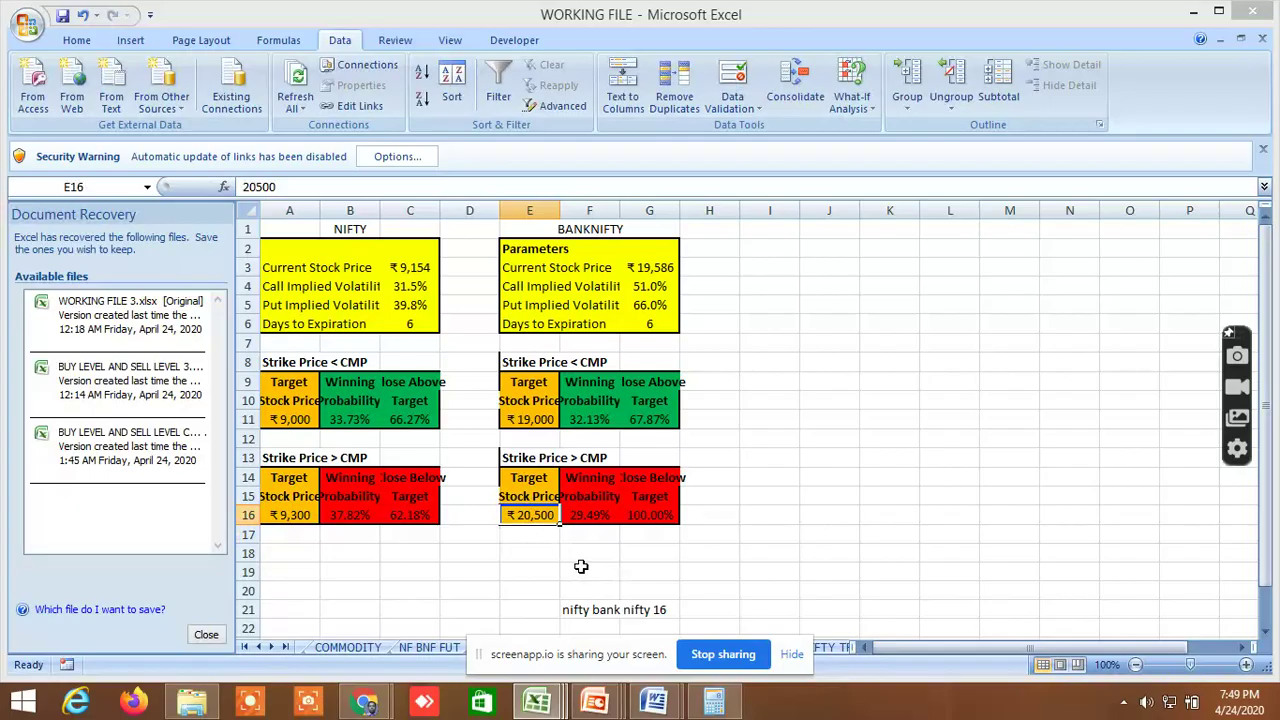
{"action": "type", "text": "20000"}
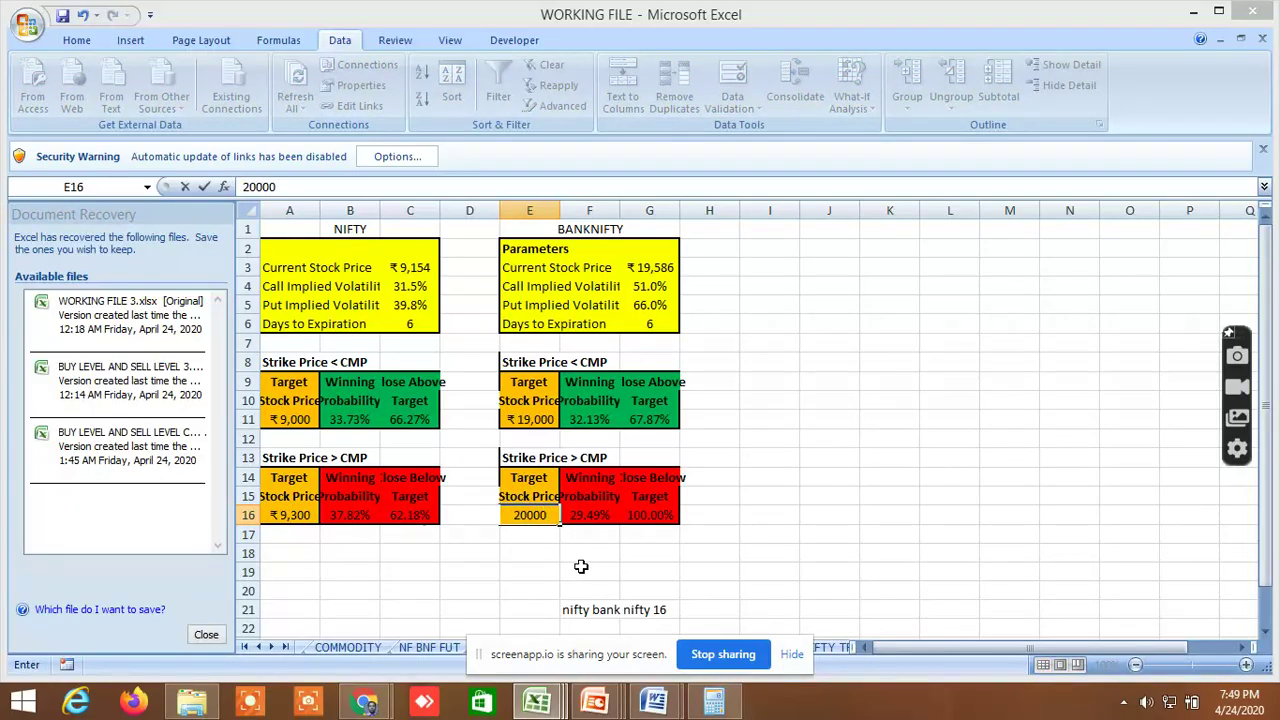
{"action": "key", "text": "Return"}
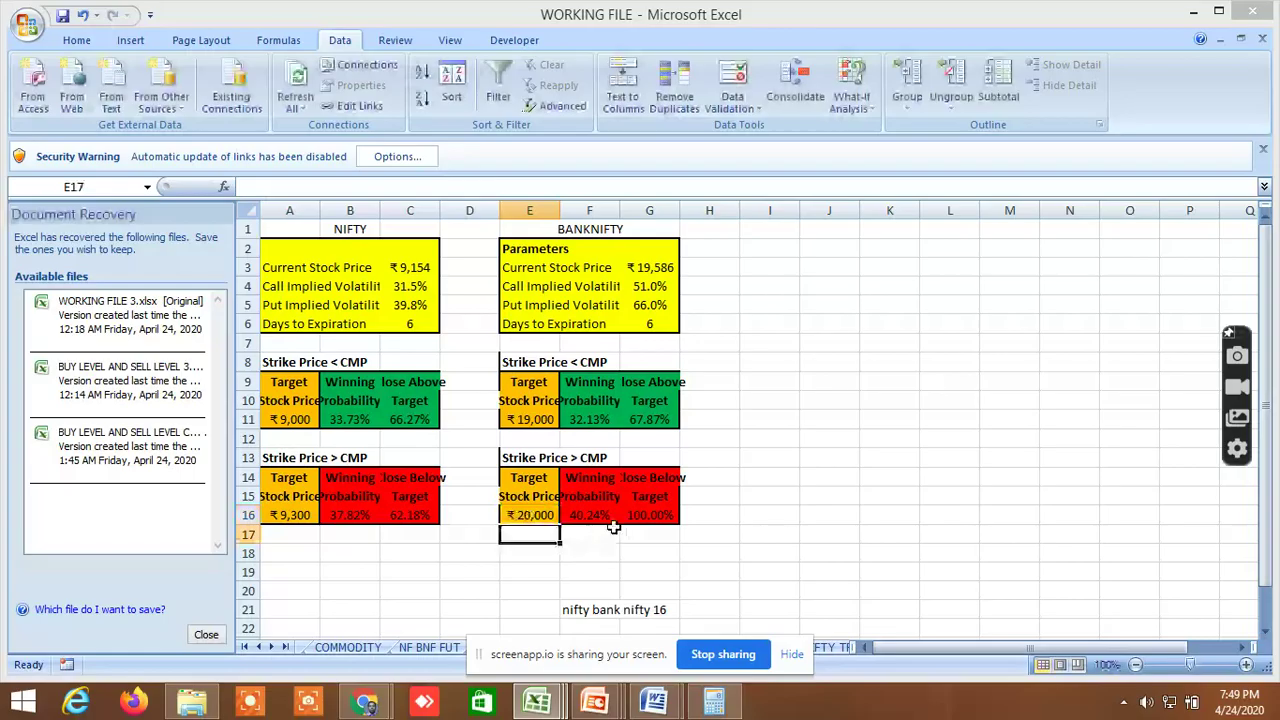
Set the BANKNIFTY target stock price in E16, under Strike Price > CMP, to 20200
{"action": "left_click", "coordinate": [545, 514]}
{"action": "type", "text": "20"}
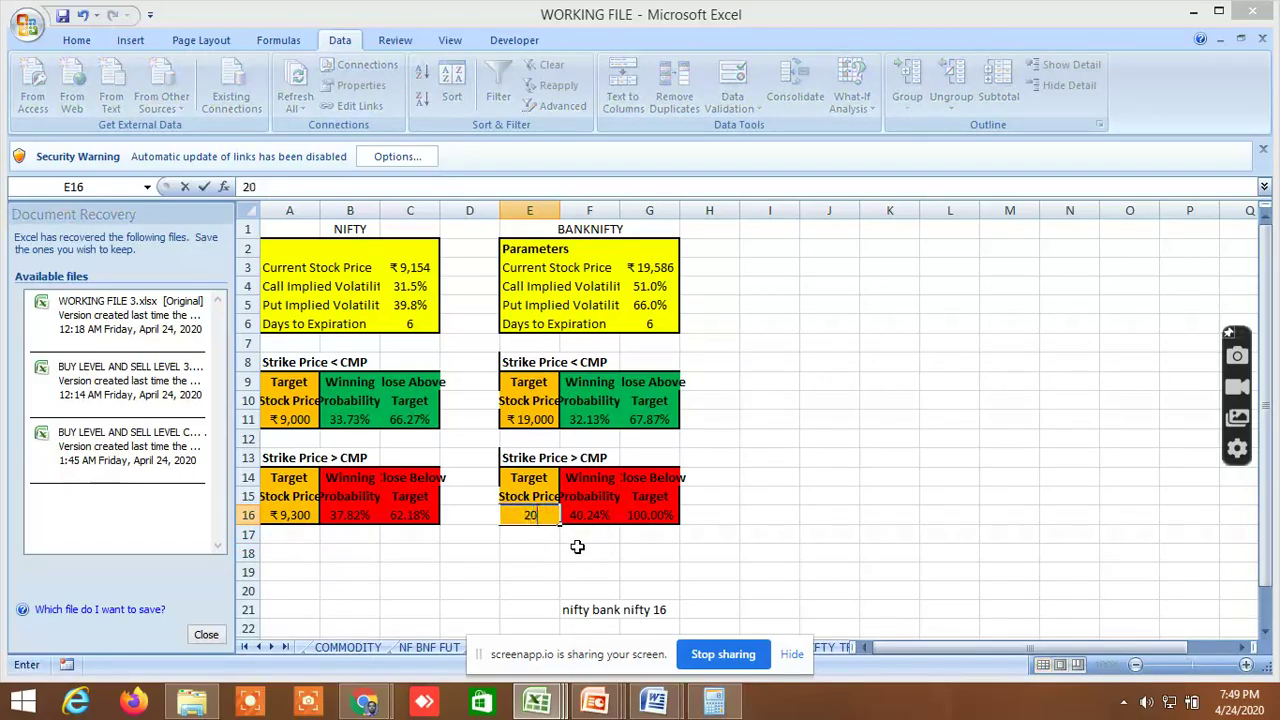
{"action": "type", "text": "200"}
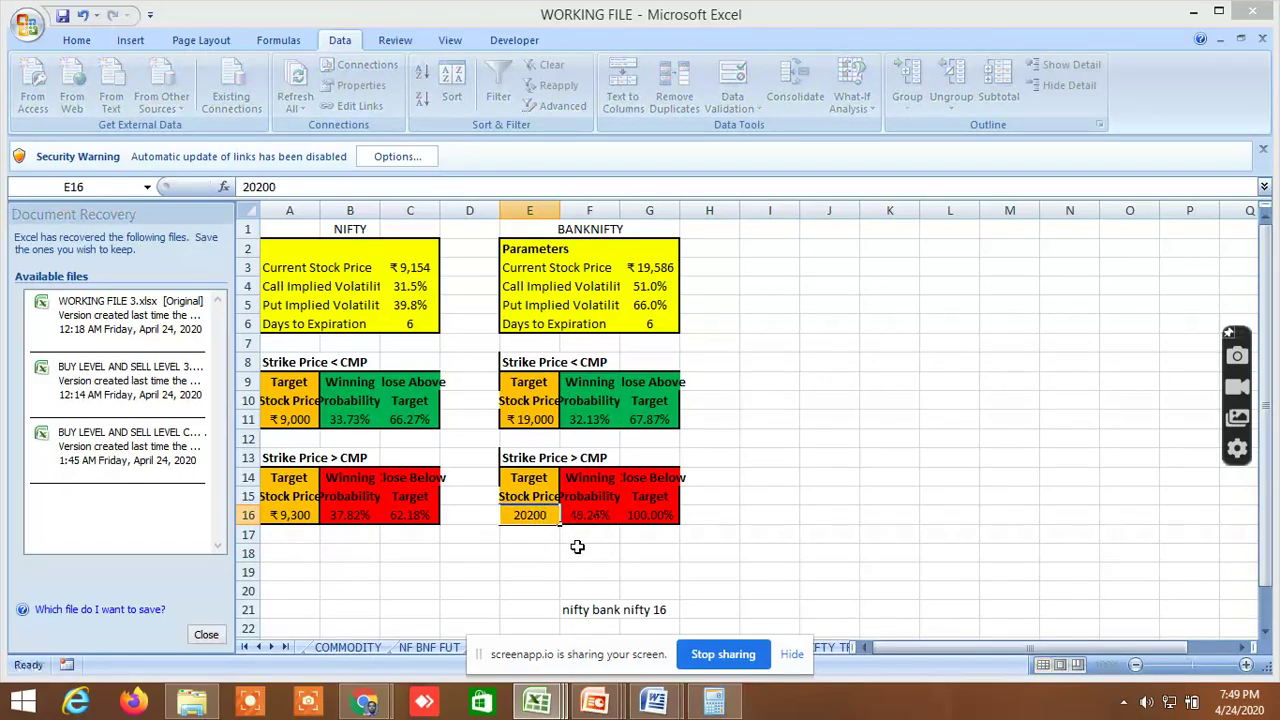
{"action": "key", "text": "Return"}
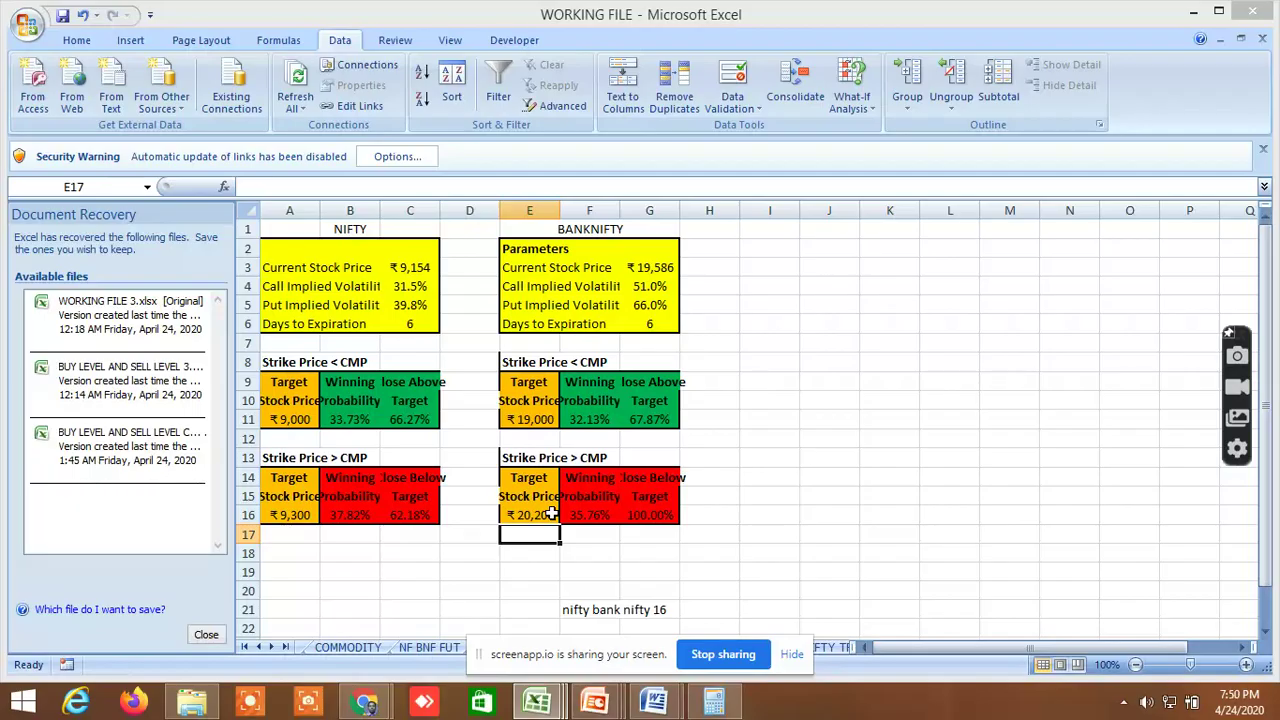
Switch to File Explorer and open the GANN 360 ANALYSIS workbook from the Downloads folder
{"action": "mouse_move", "coordinate": [548, 713]}
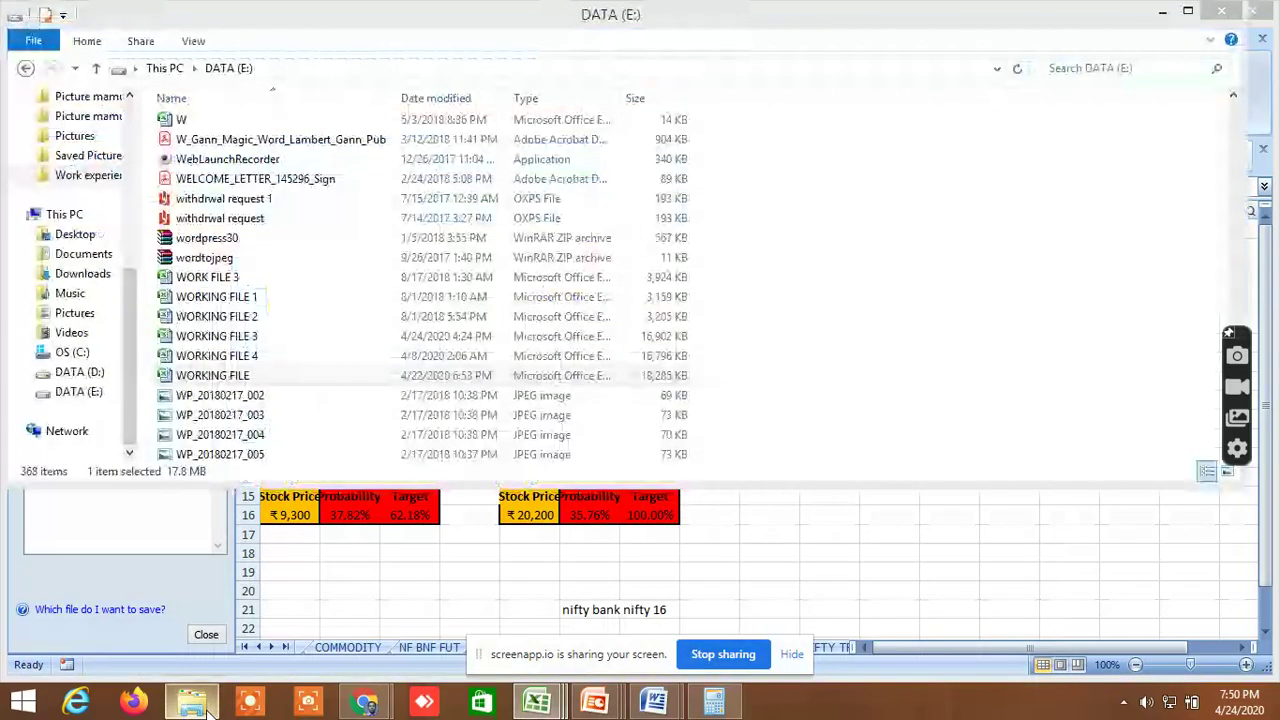
{"action": "left_click", "coordinate": [193, 702]}
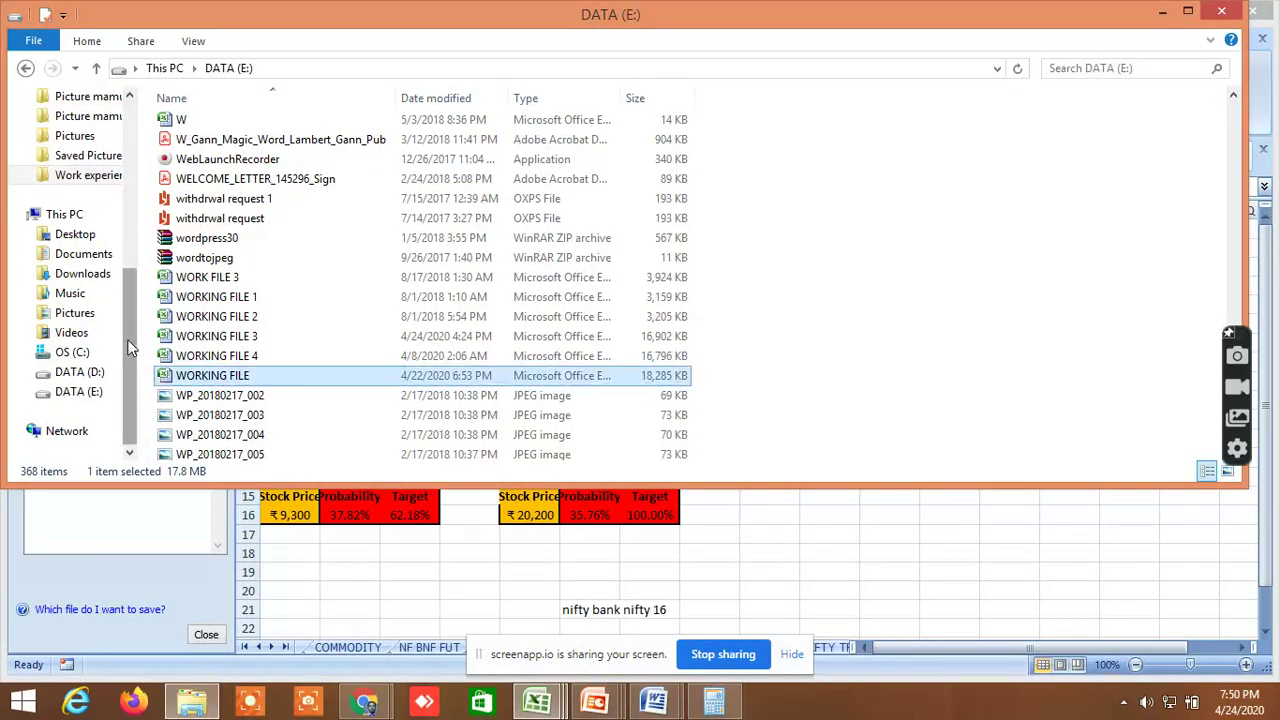
{"action": "scroll", "coordinate": [126, 325], "scroll_direction": "up", "scroll_amount": 1}
{"action": "left_click", "coordinate": [100, 315]}
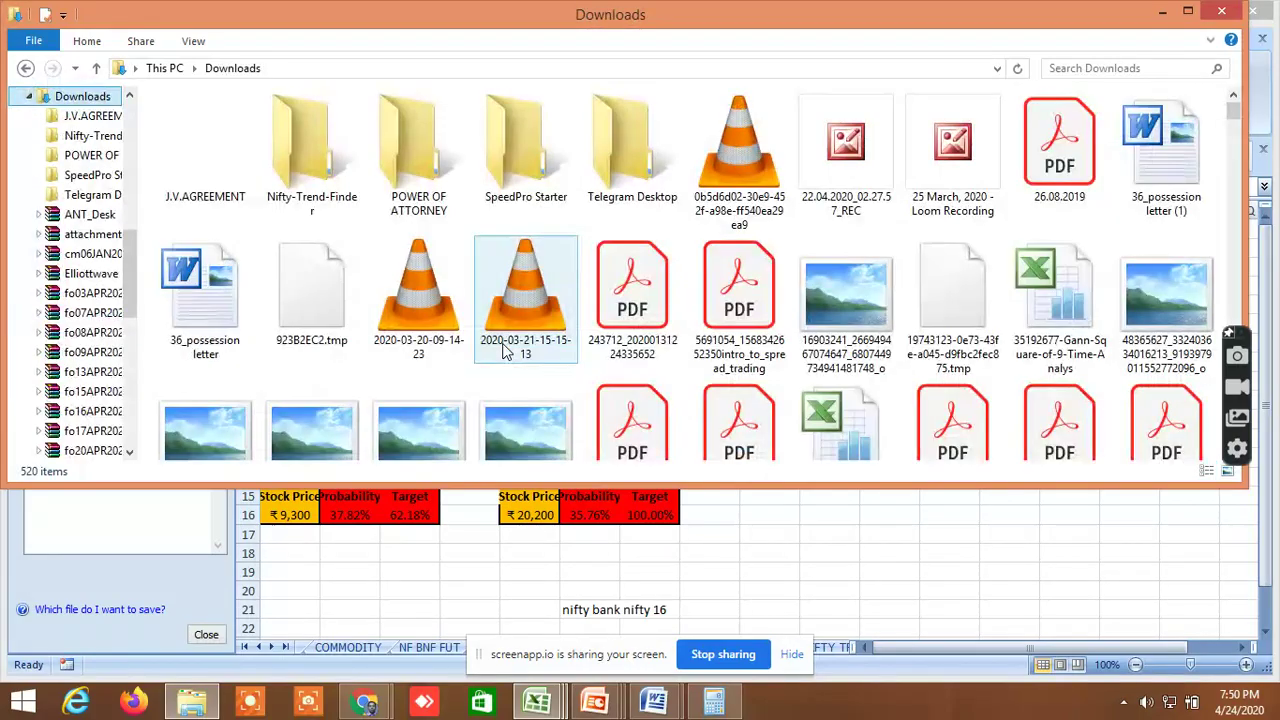
{"action": "left_click", "coordinate": [755, 210]}
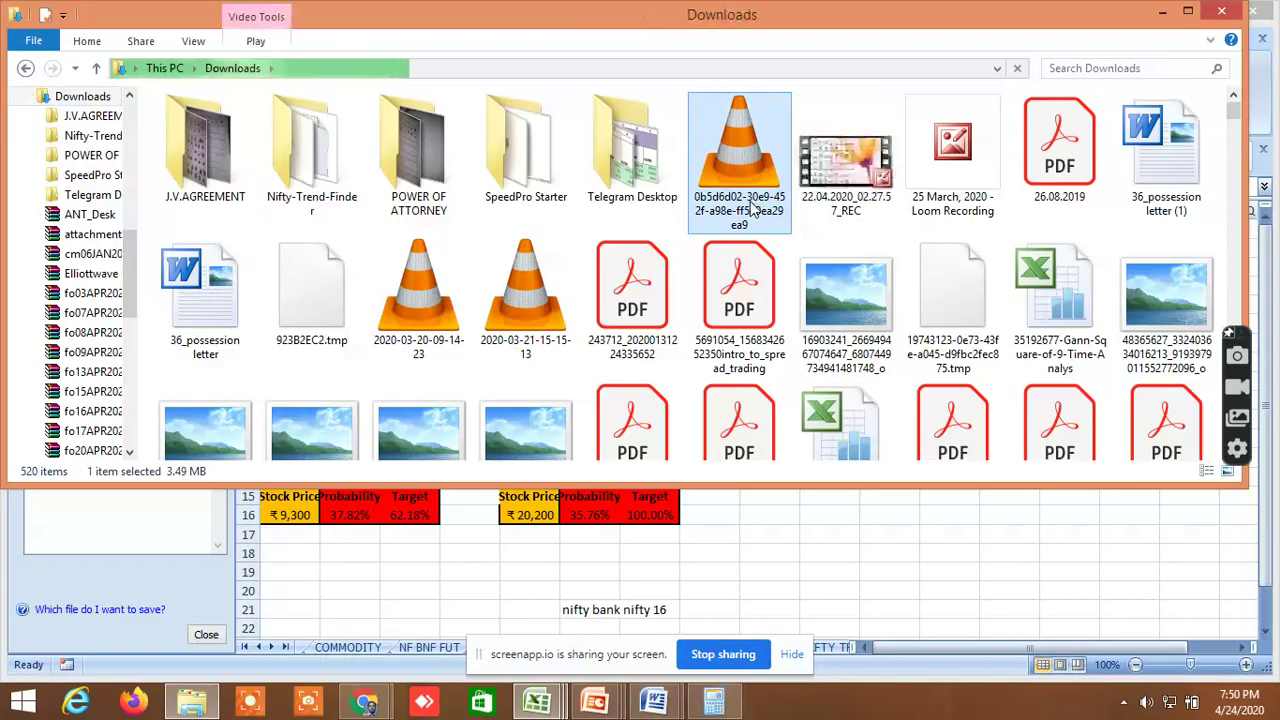
{"action": "type", "text": "gan"}
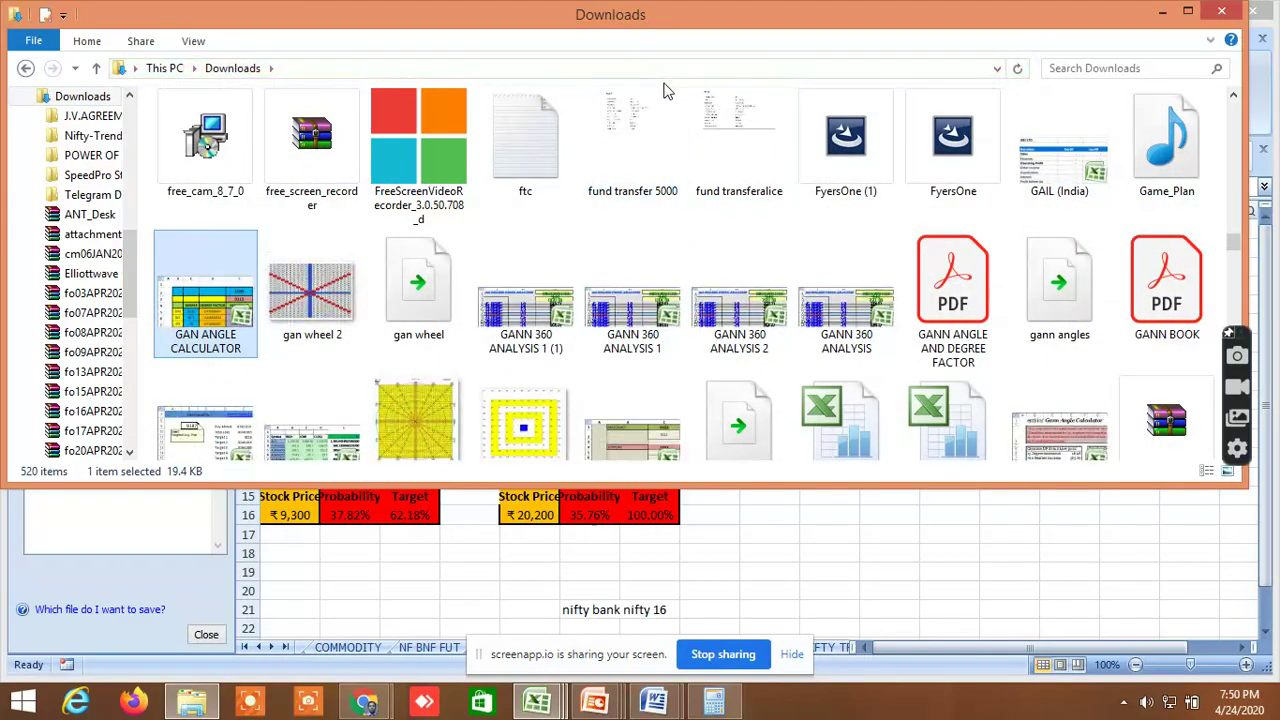
{"action": "left_click", "coordinate": [875, 320]}
{"action": "double_click", "coordinate": [875, 320]}
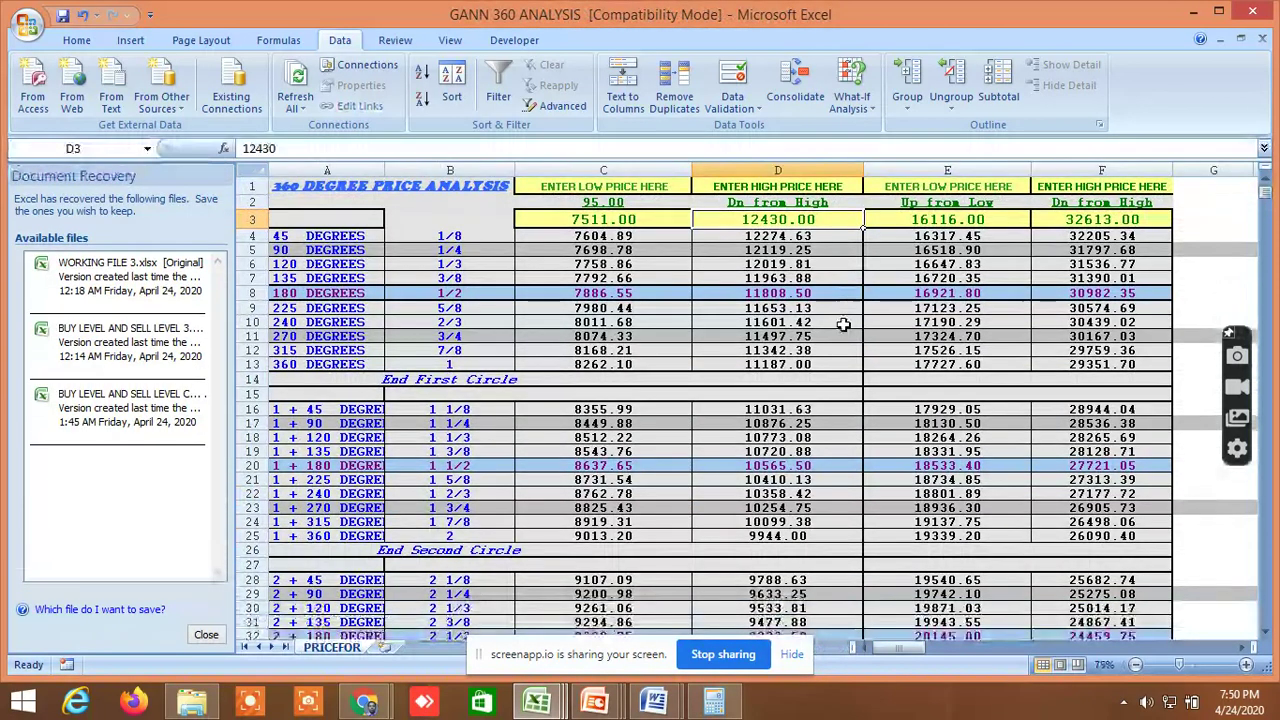
Examine the 360 degree price levels from the first through the third circle in columns C to F
{"action": "scroll", "coordinate": [810, 400], "scroll_direction": "down", "scroll_amount": 2}
{"action": "scroll", "coordinate": [715, 438], "scroll_direction": "down", "scroll_amount": 2}
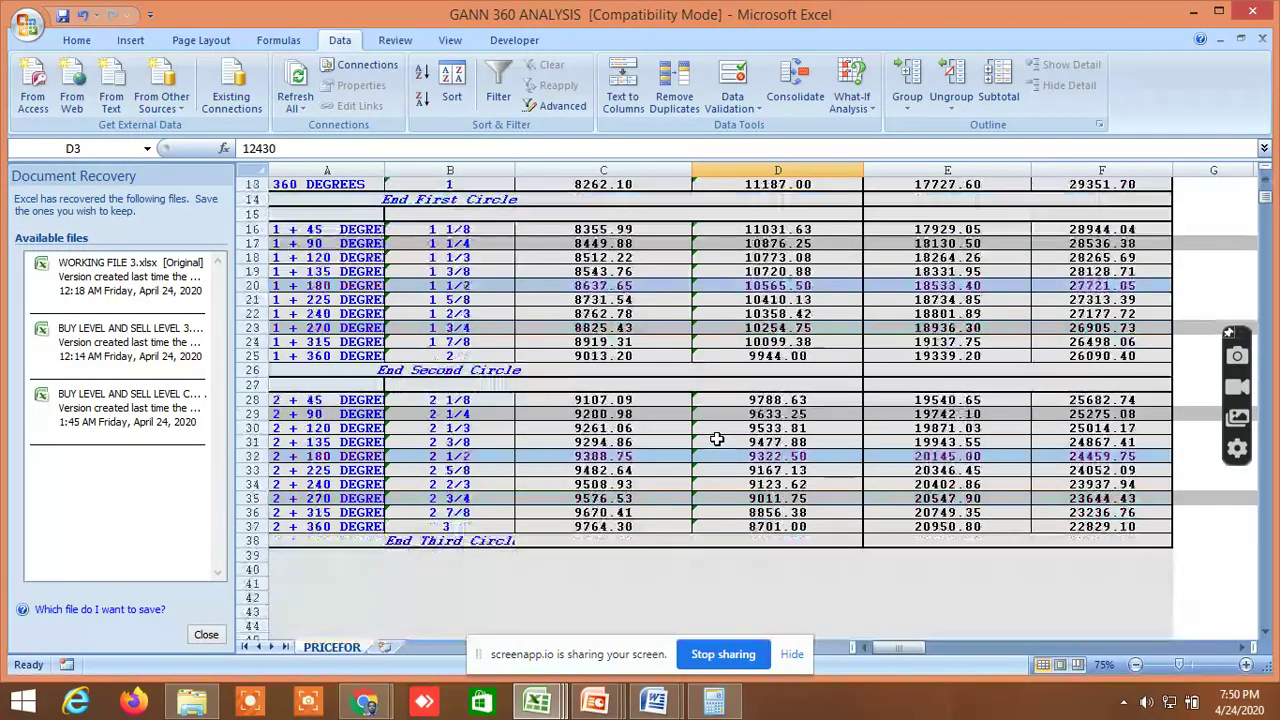
{"action": "scroll", "coordinate": [700, 437], "scroll_direction": "up", "scroll_amount": 1}
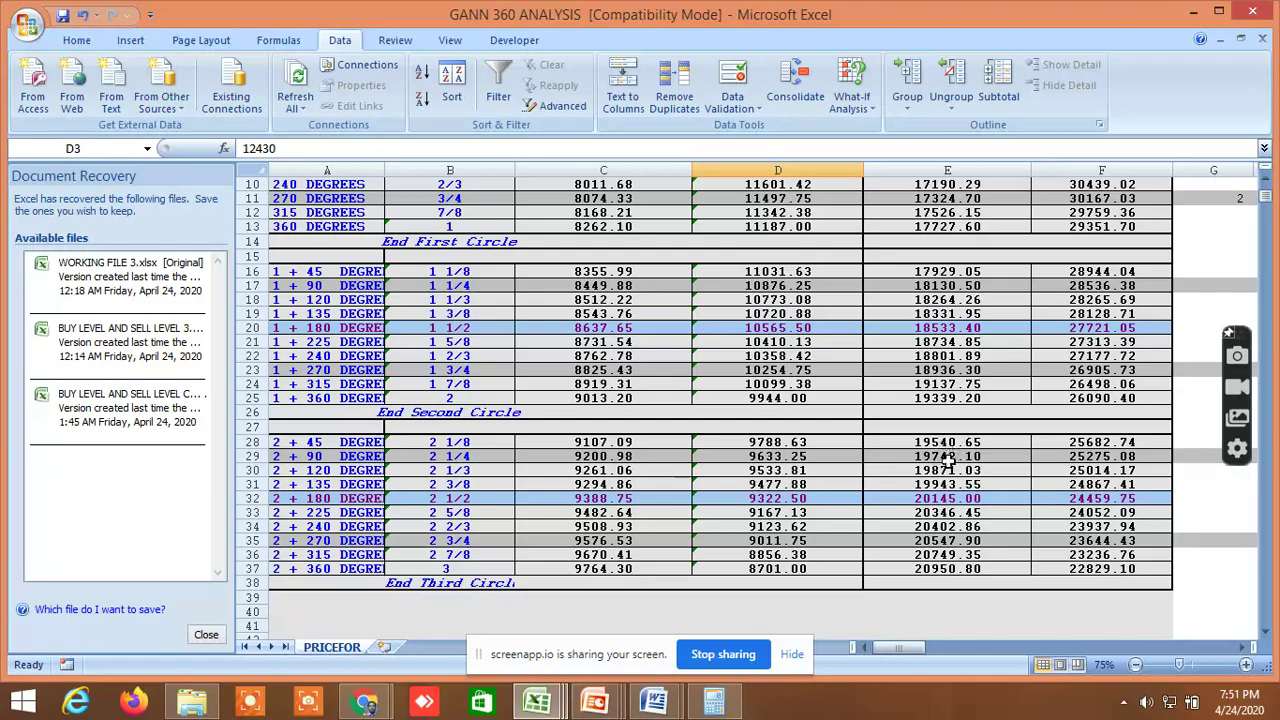
{"action": "scroll", "coordinate": [713, 452], "scroll_direction": "up", "scroll_amount": 3}
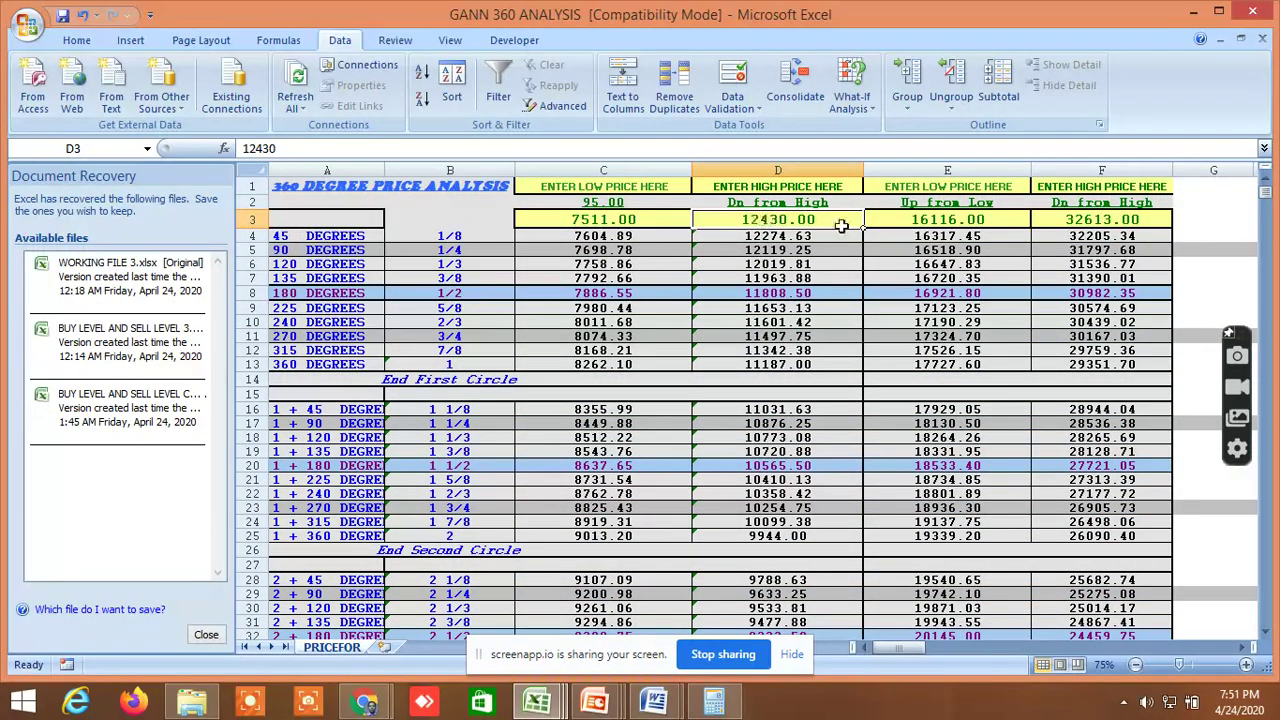
Set the high price in D3 to 9390 and the low price in C3 to 8909
{"action": "double_click", "coordinate": [775, 220]}
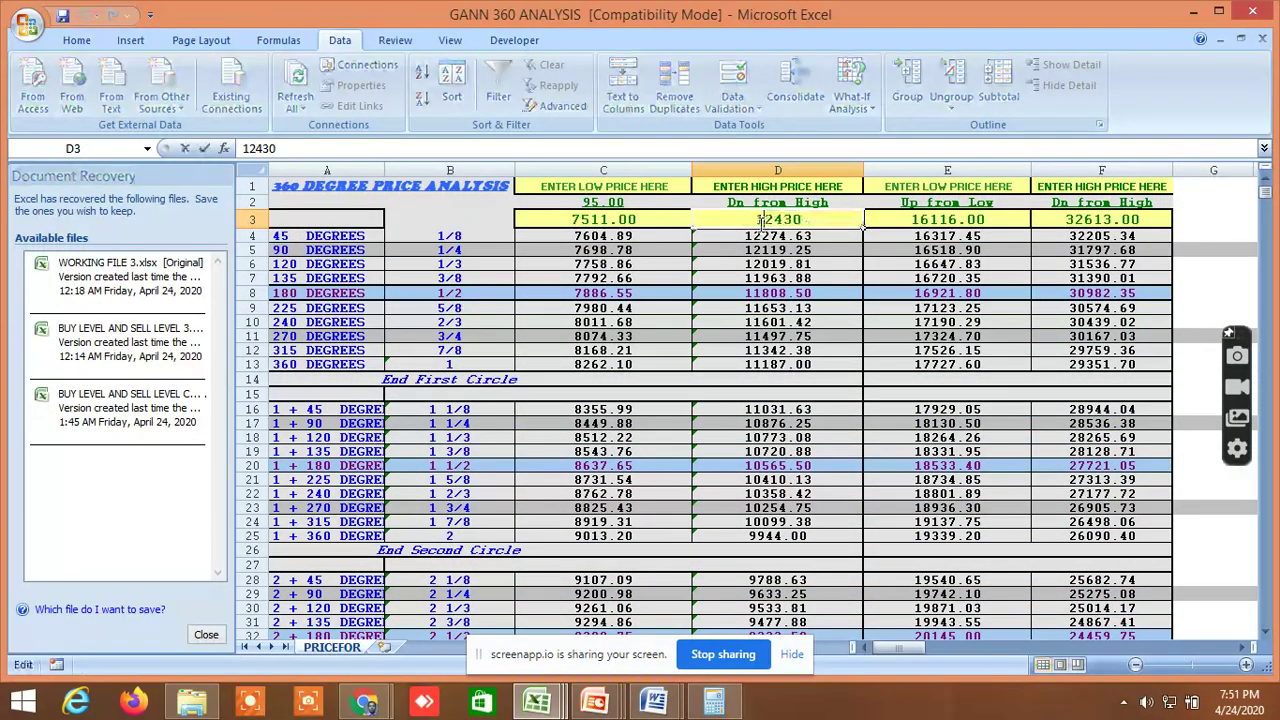
{"action": "left_click", "coordinate": [786, 322]}
{"action": "key", "text": "ctrl+z"}
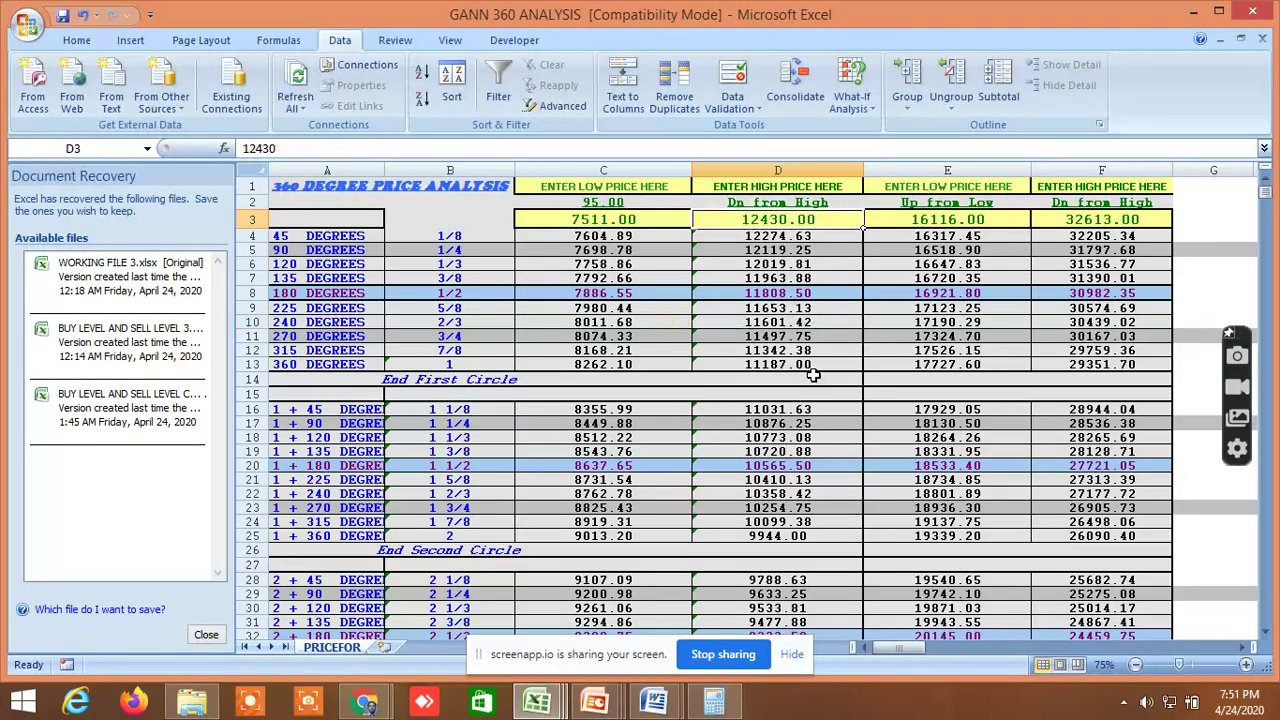
{"action": "type", "text": "9390"}
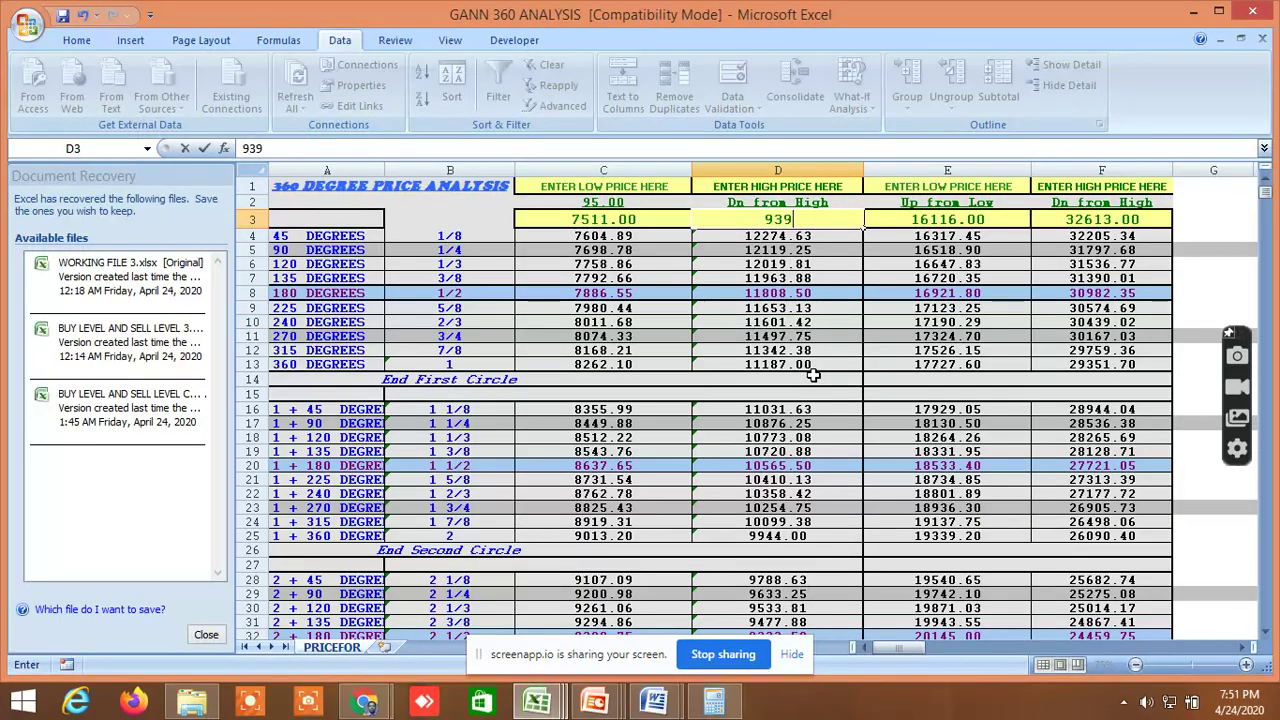
{"action": "left_click", "coordinate": [772, 350]}
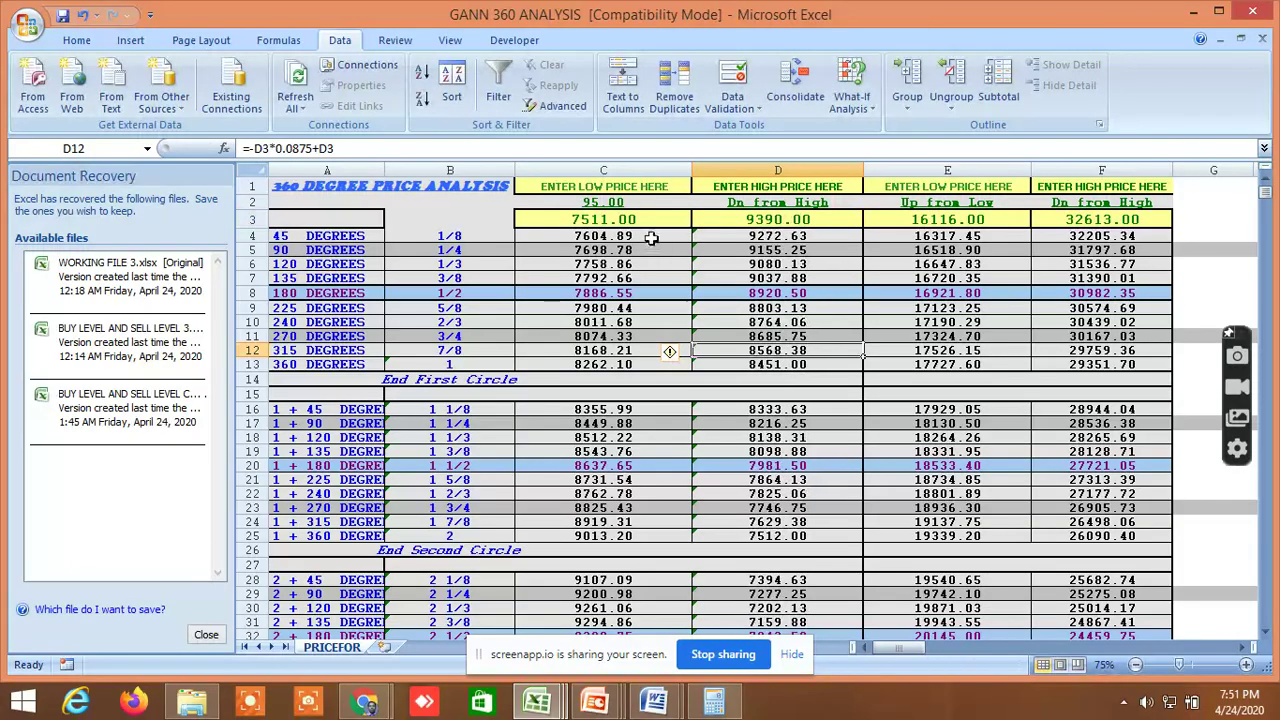
{"action": "left_click", "coordinate": [602, 219]}
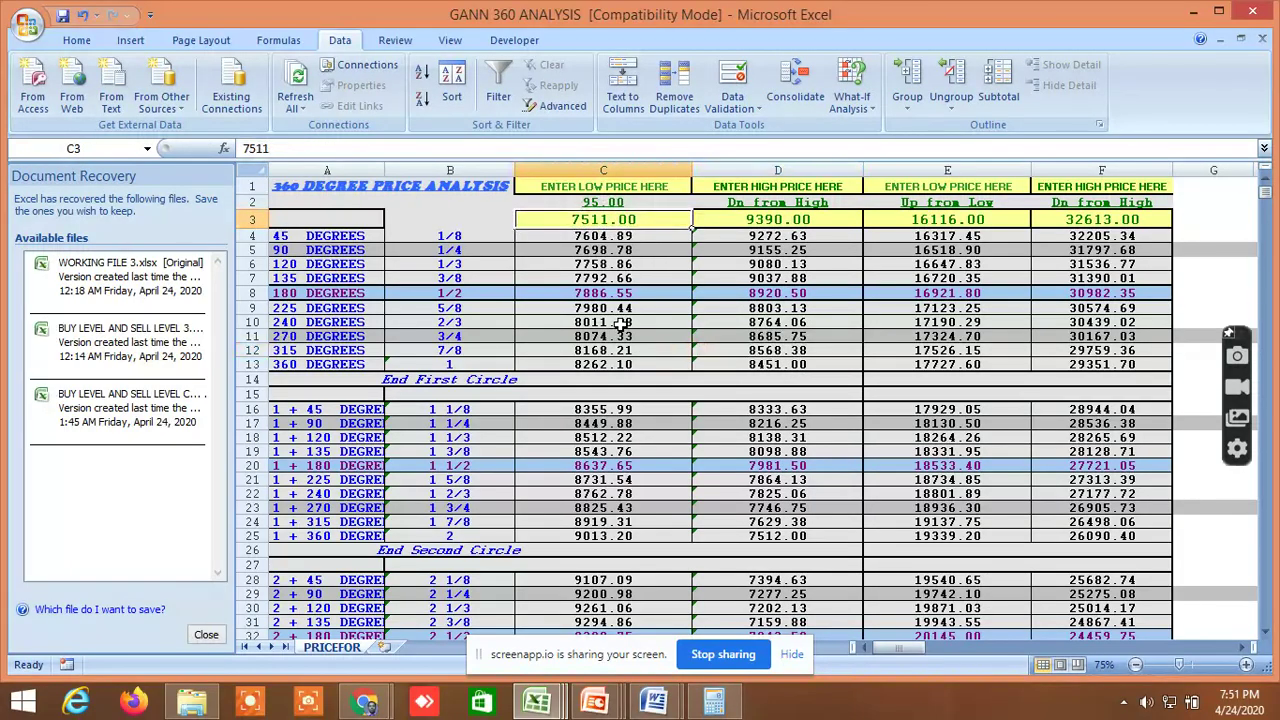
{"action": "type", "text": "8909"}
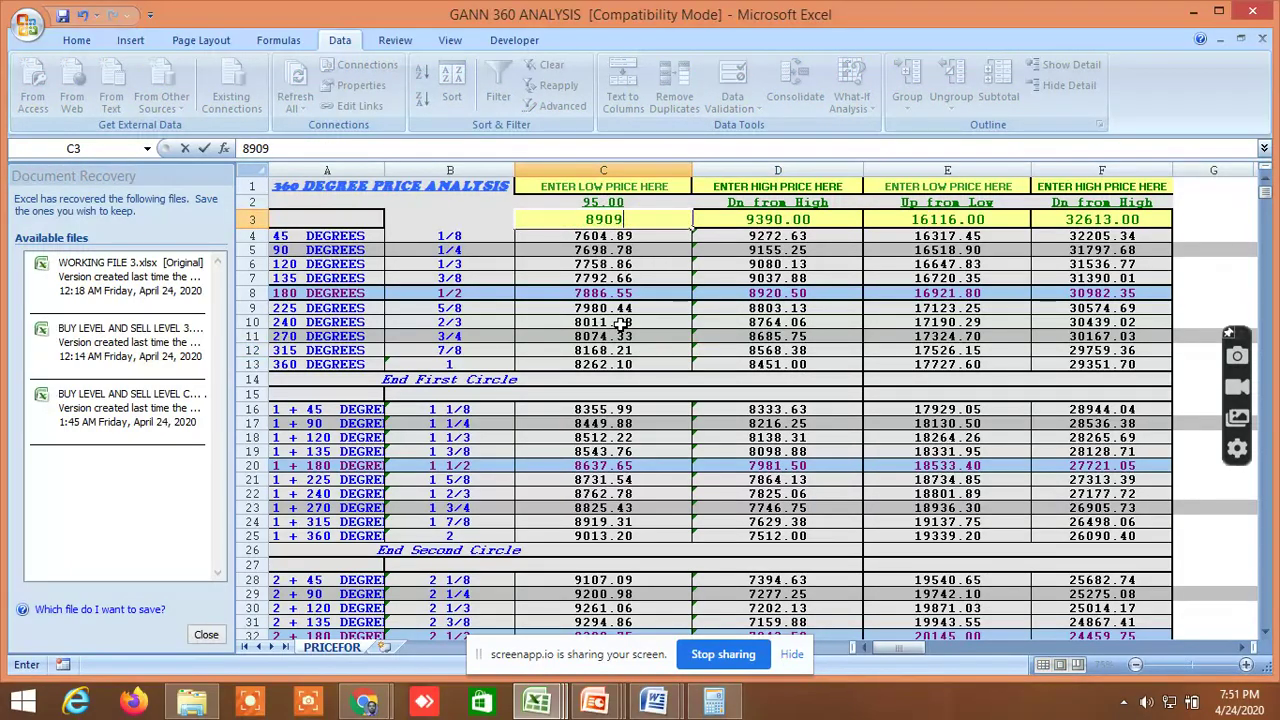
{"action": "left_click", "coordinate": [620, 350]}
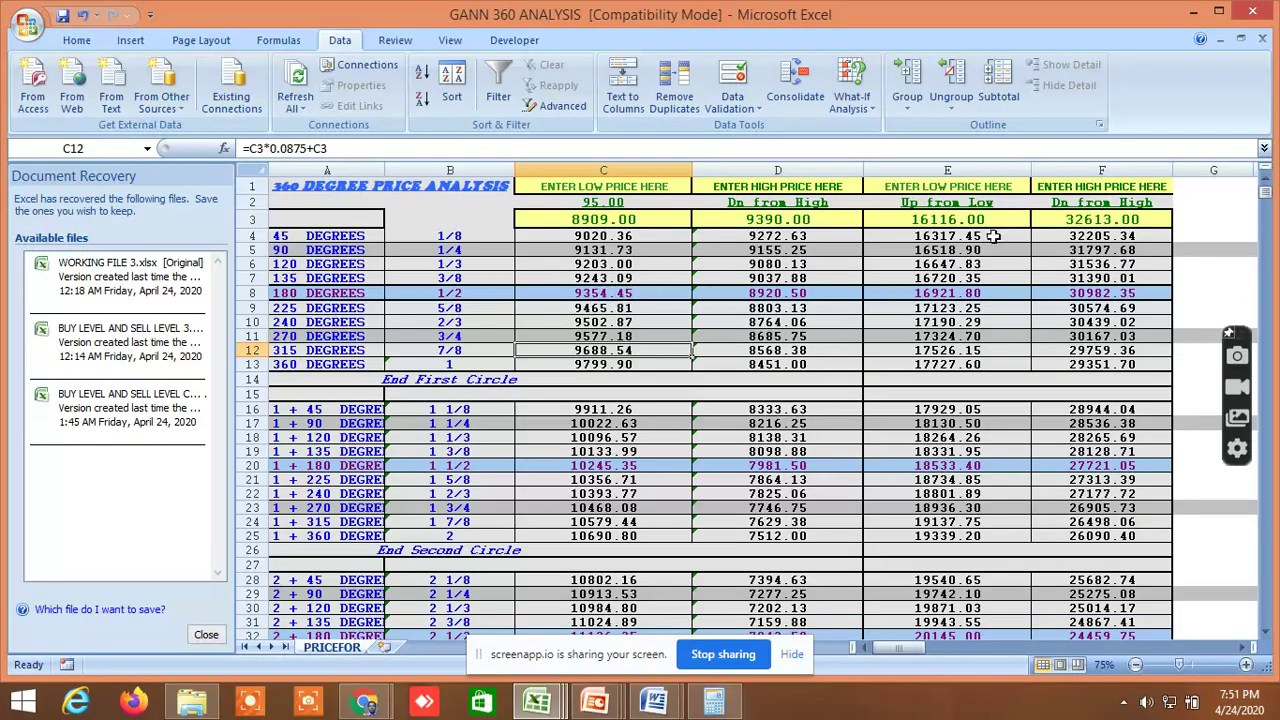
Switch to Chrome and review the daily candles on the BANKNIFTY APR FUT chart in Kite
{"action": "mouse_move", "coordinate": [364, 703]}
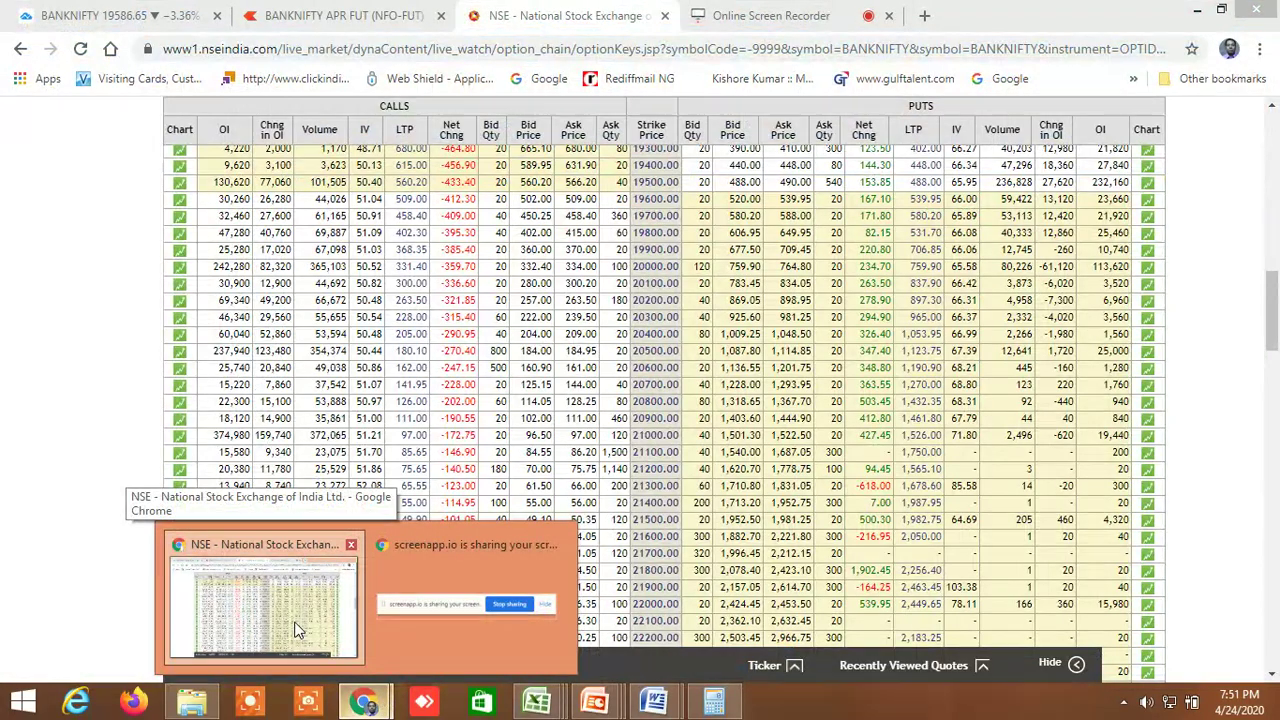
{"action": "left_click", "coordinate": [297, 630]}
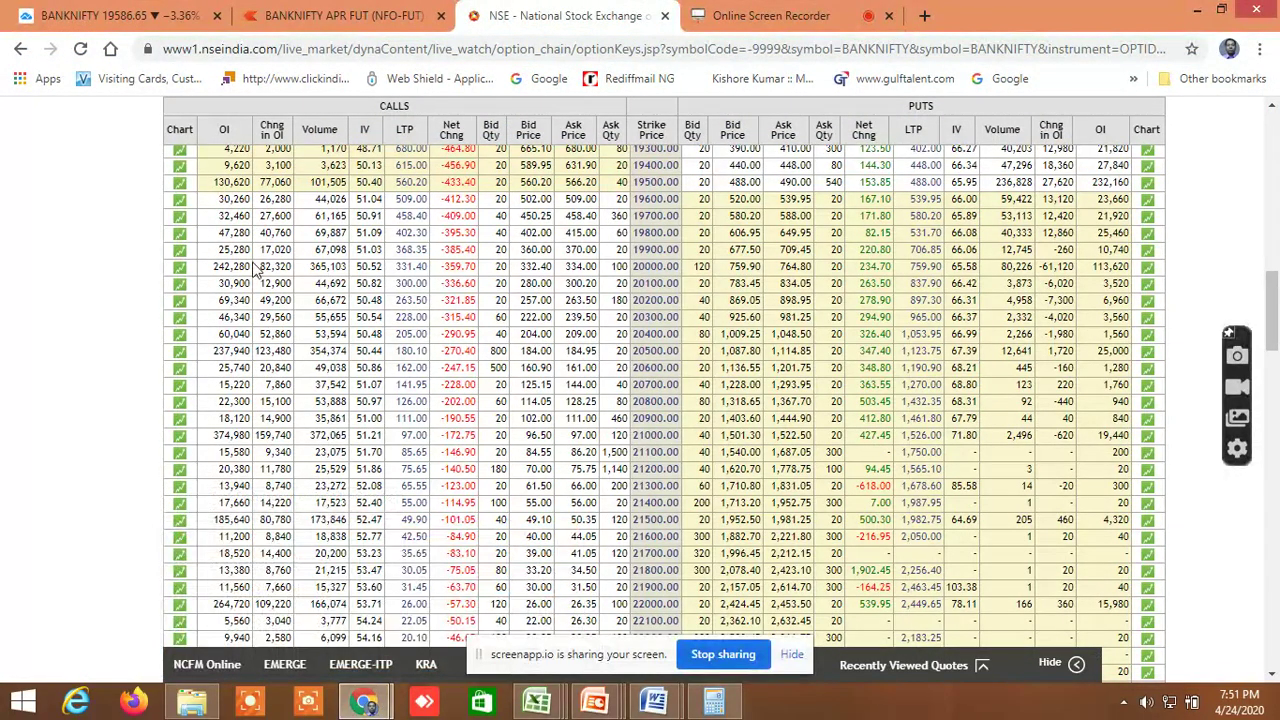
{"action": "left_click", "coordinate": [92, 16]}
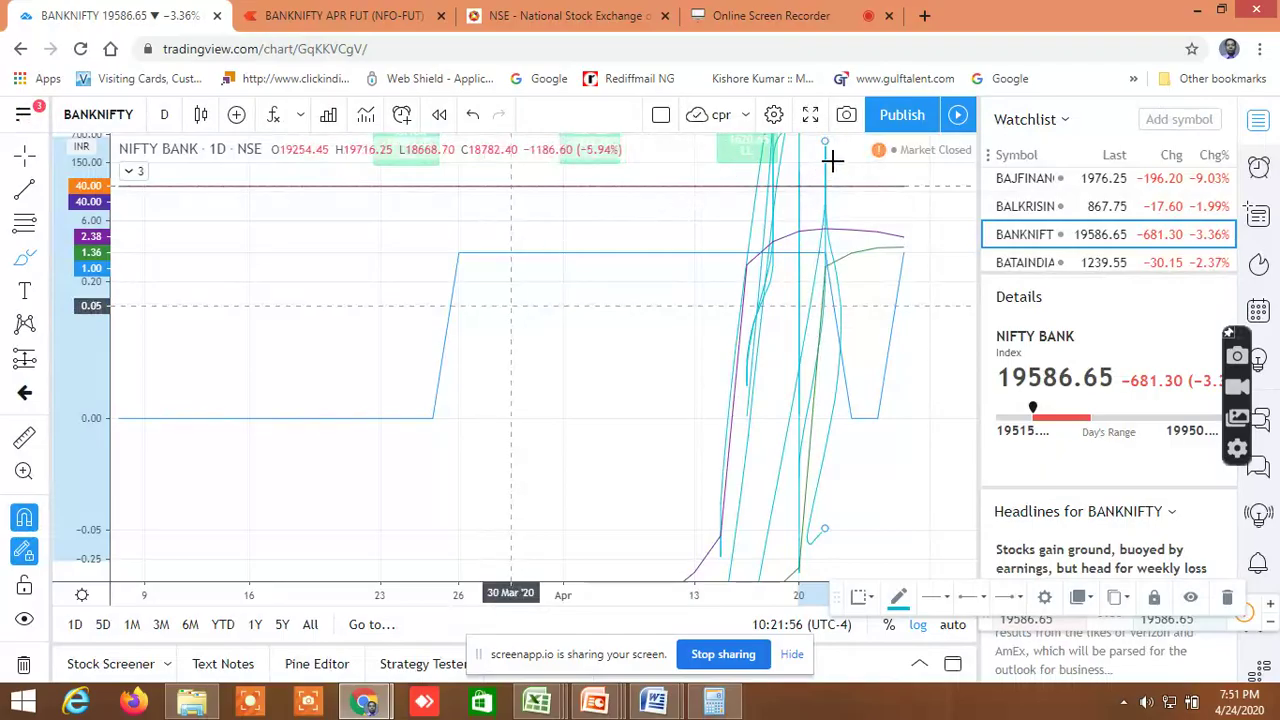
{"action": "left_click", "coordinate": [384, 24]}
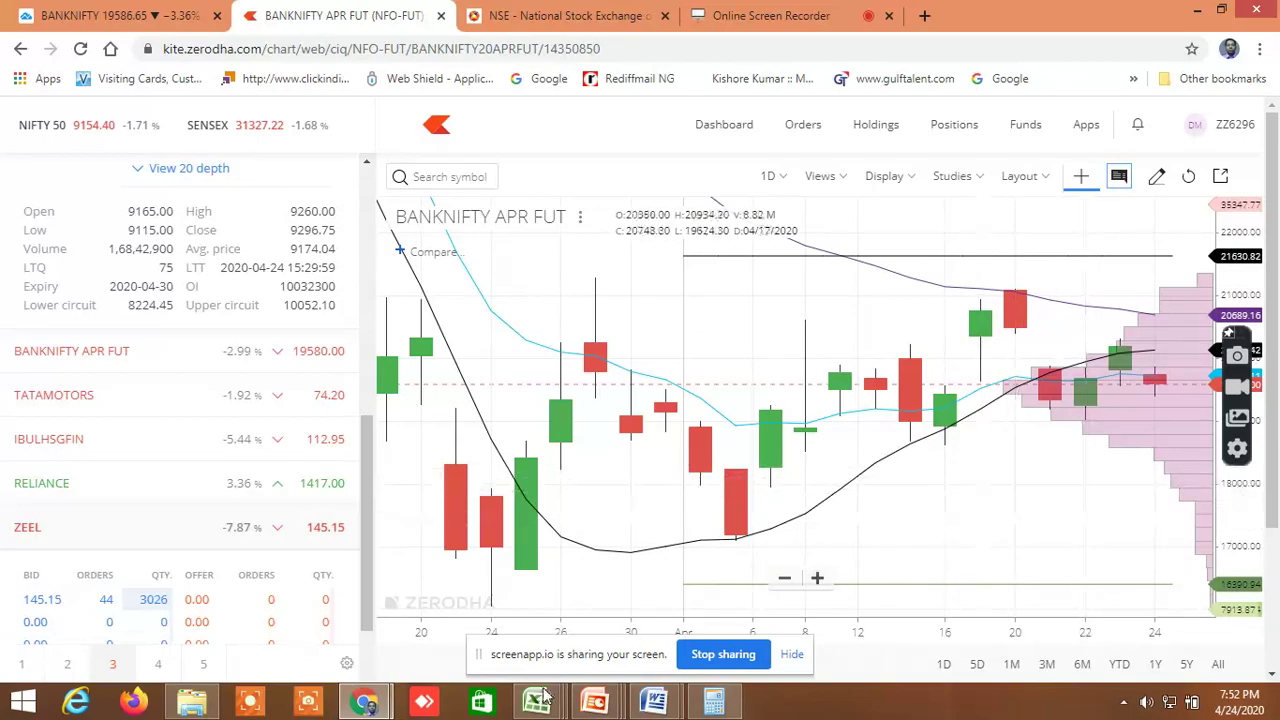
Return to the GANN 360 ANALYSIS workbook in Excel and set the high price in F3 to 21122
{"action": "mouse_move", "coordinate": [537, 702]}
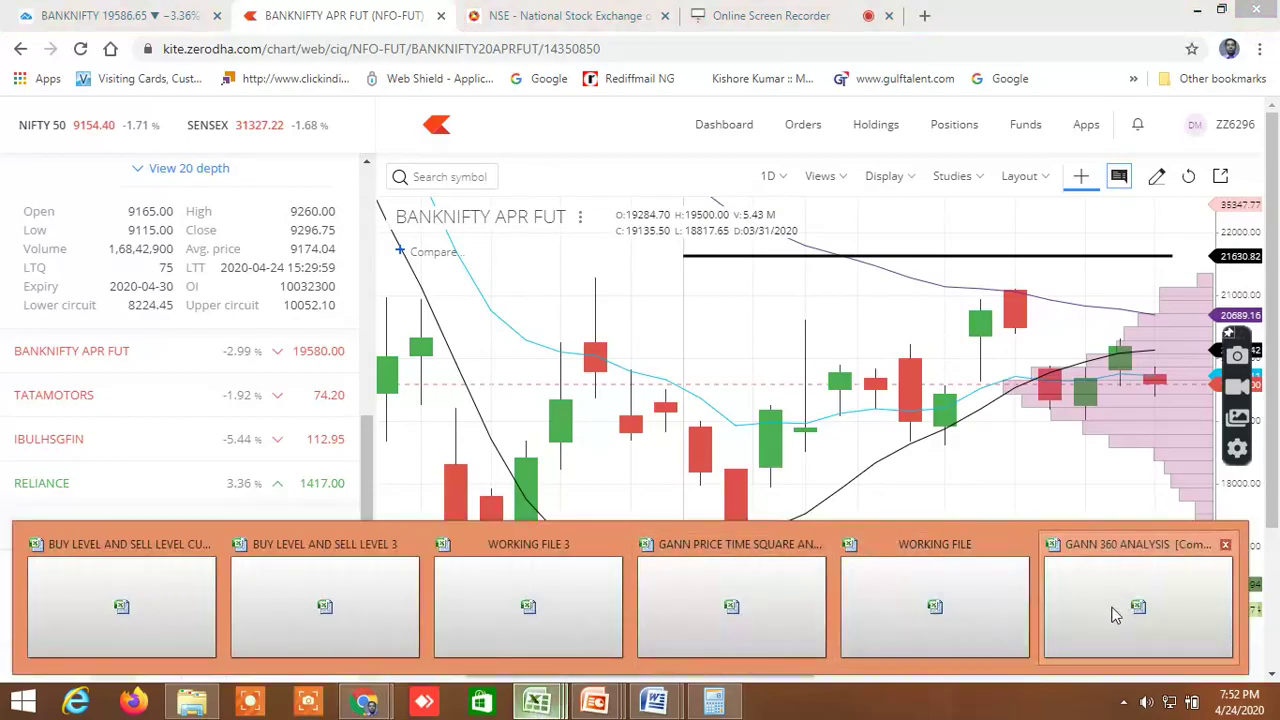
{"action": "left_click", "coordinate": [1046, 606]}
{"action": "left_click", "coordinate": [1085, 221]}
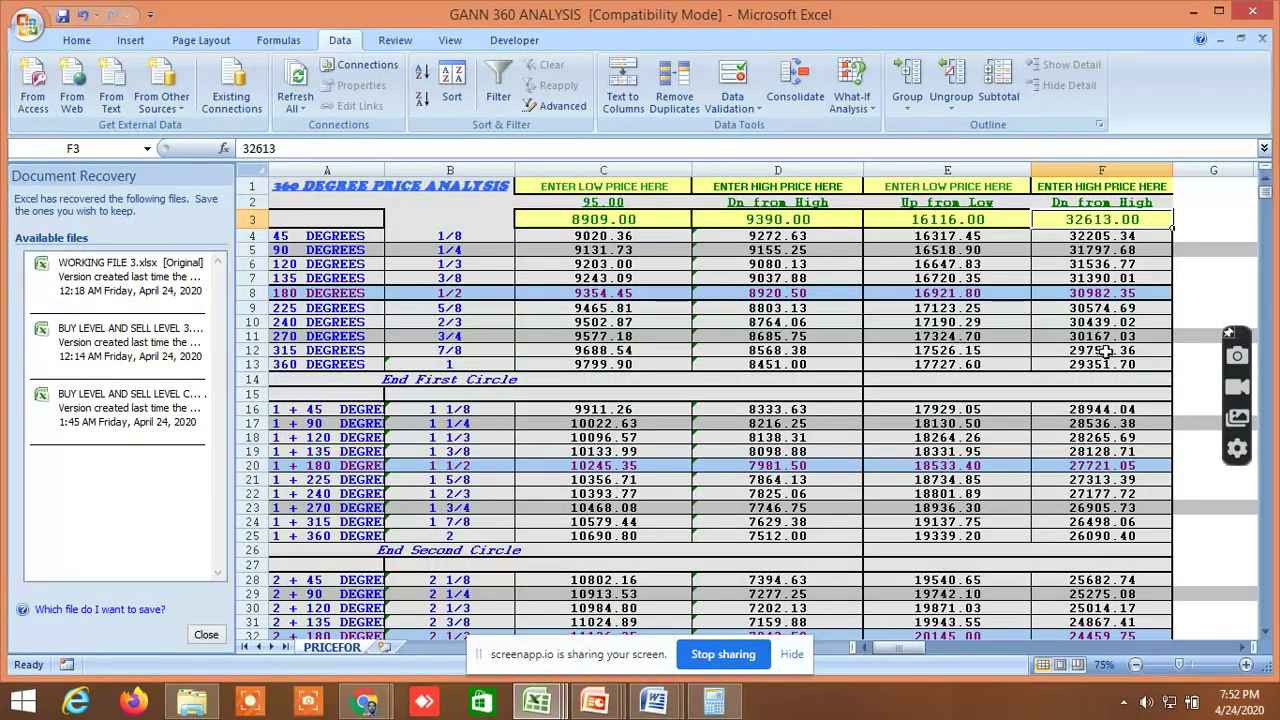
{"action": "type", "text": "21"}
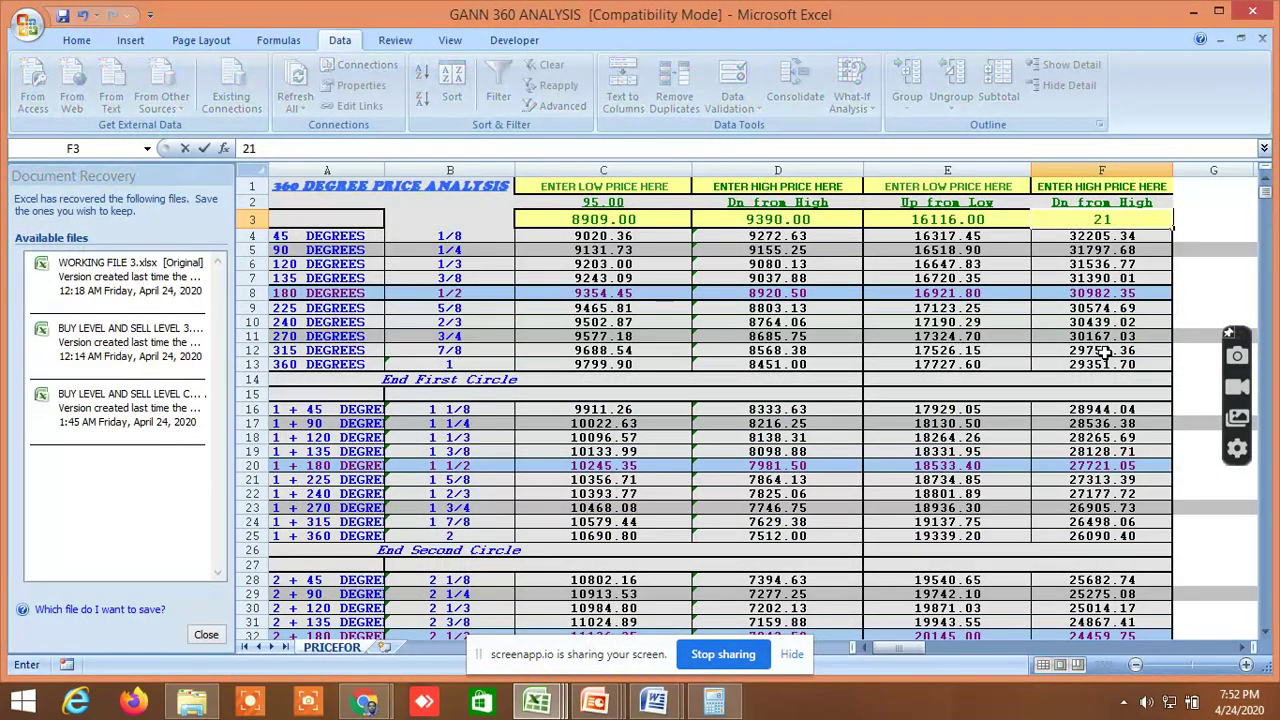
{"action": "type", "text": "122"}
{"action": "left_click", "coordinate": [975, 219]}
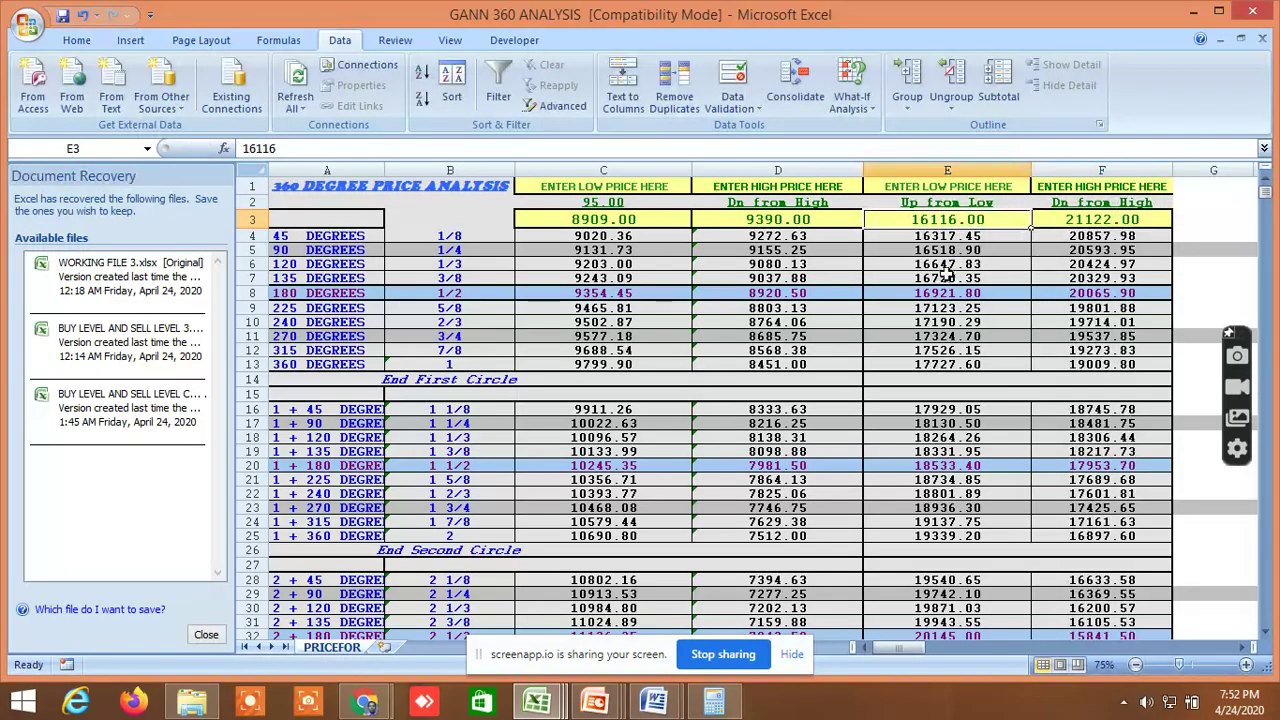
Select the low price cell E3, and switch back to Chrome to check the recent lows on the BANKNIFTY APR FUT chart
{"action": "left_click", "coordinate": [928, 306]}
{"action": "left_click", "coordinate": [963, 221]}
{"action": "mouse_move", "coordinate": [364, 702]}
{"action": "left_click", "coordinate": [252, 638]}
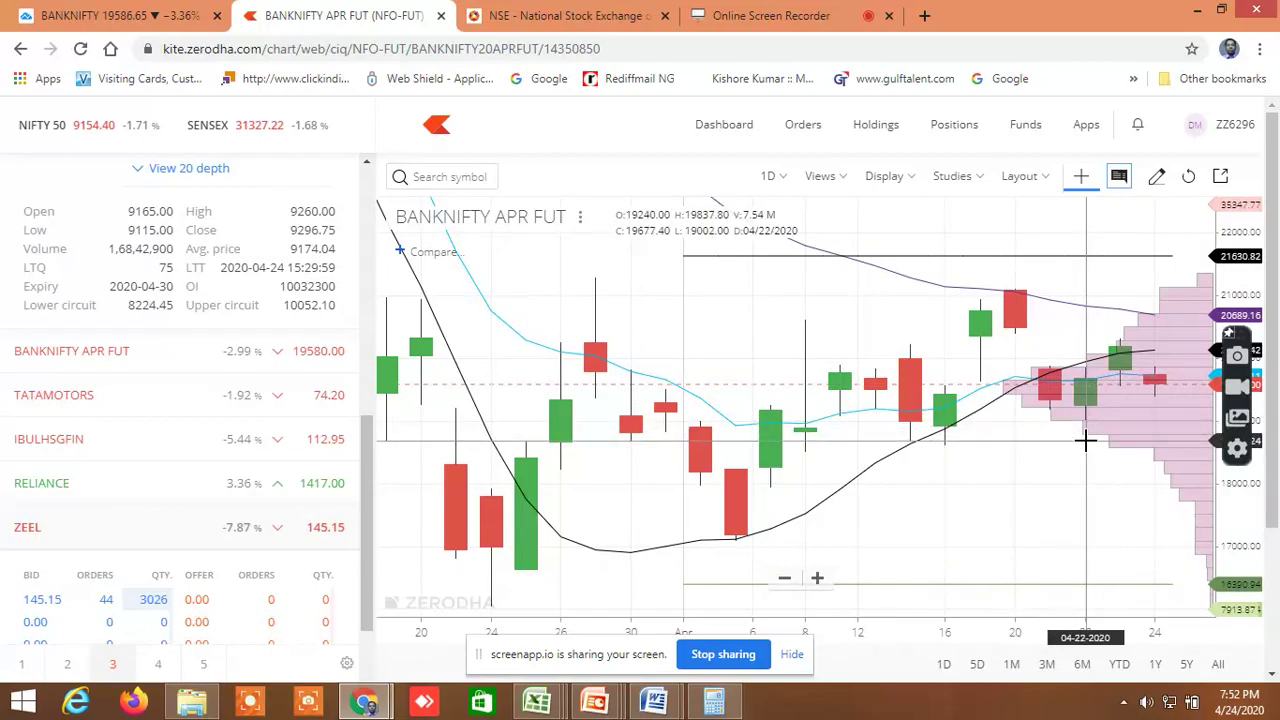
Return to the GANN 360 ANALYSIS workbook in Excel and set the high price in F3 to 21099 and the low price in E3 to 19002
{"action": "mouse_move", "coordinate": [537, 702]}
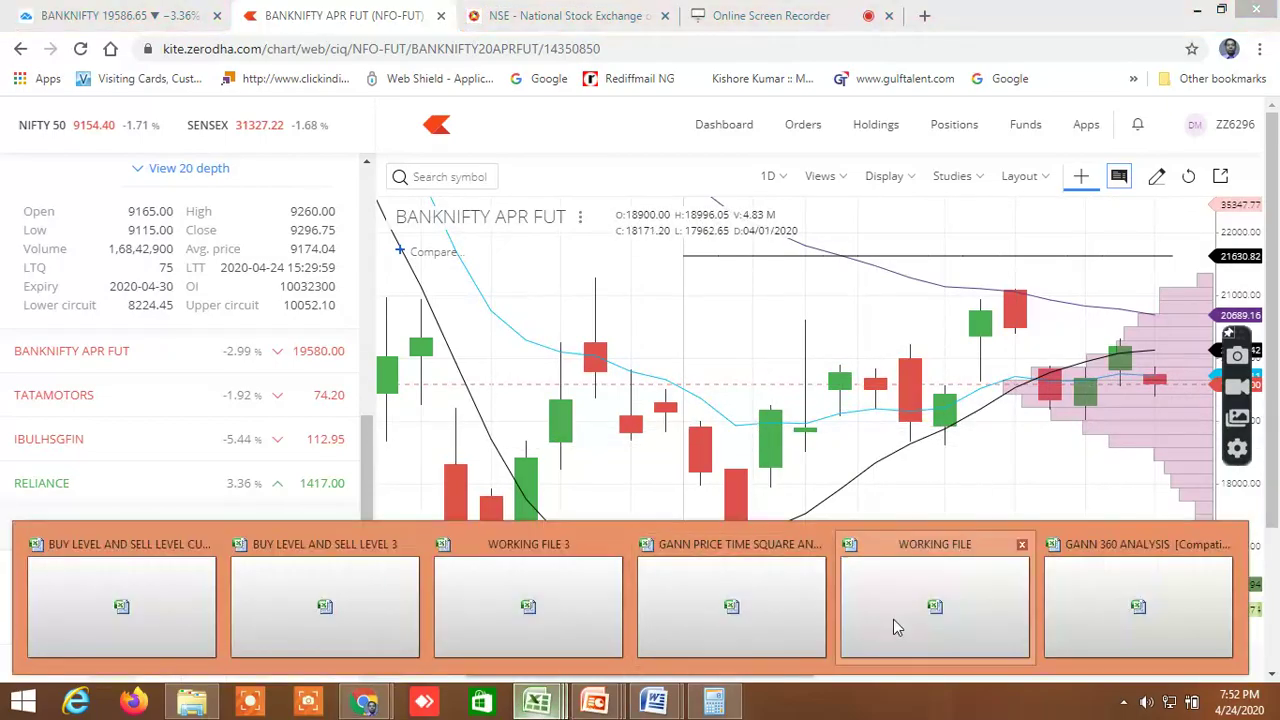
{"action": "left_click", "coordinate": [1187, 628]}
{"action": "left_click", "coordinate": [1104, 222]}
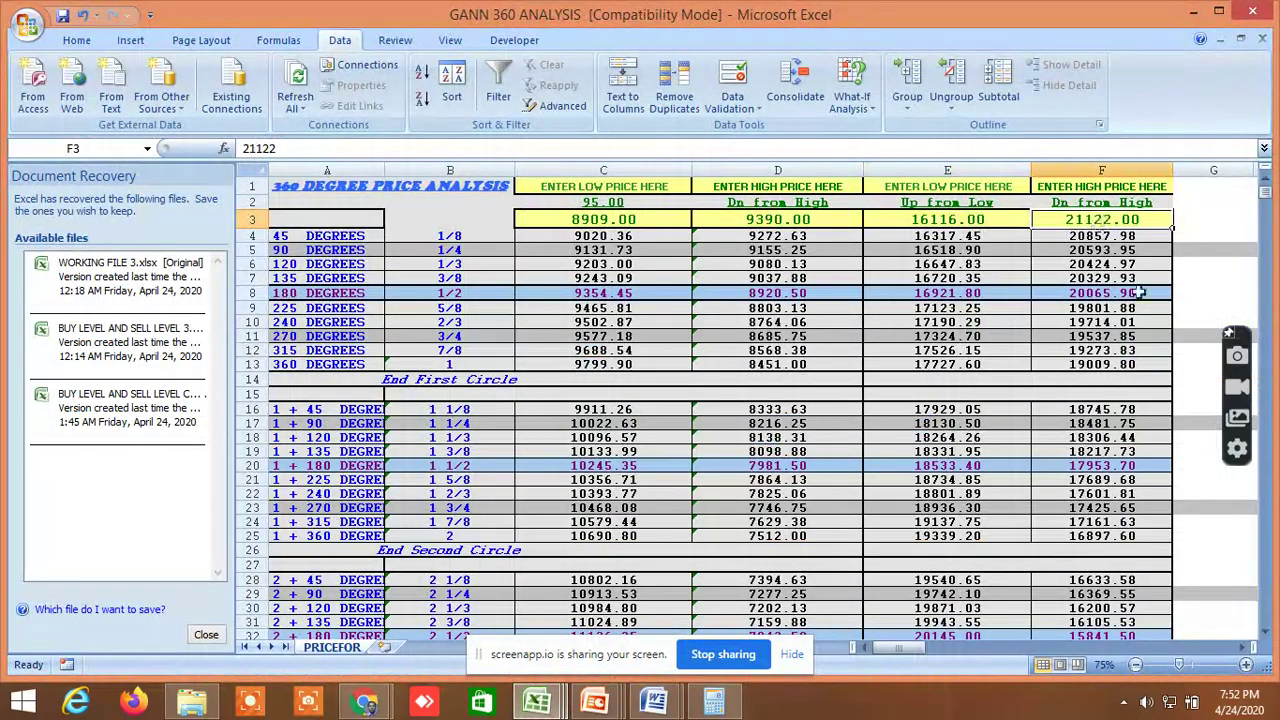
{"action": "type", "text": "21099"}
{"action": "key", "text": "Left"}
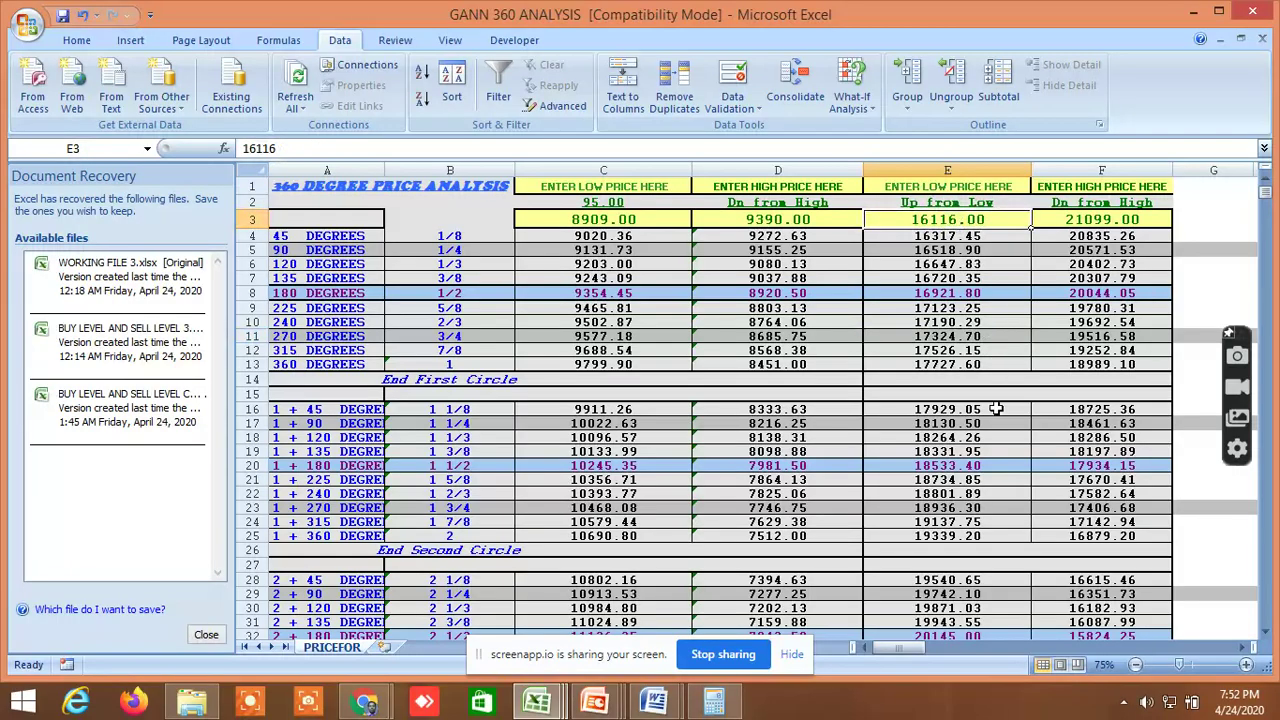
{"action": "type", "text": "19002"}
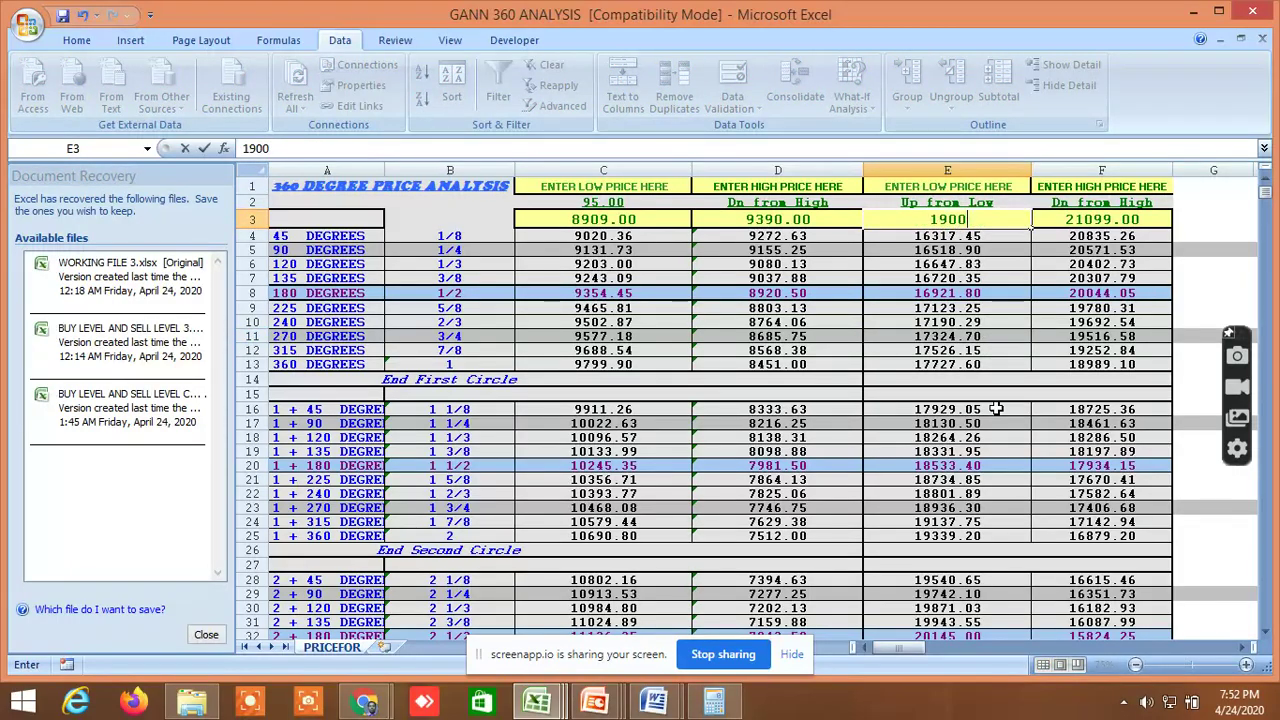
{"action": "left_click", "coordinate": [990, 399]}
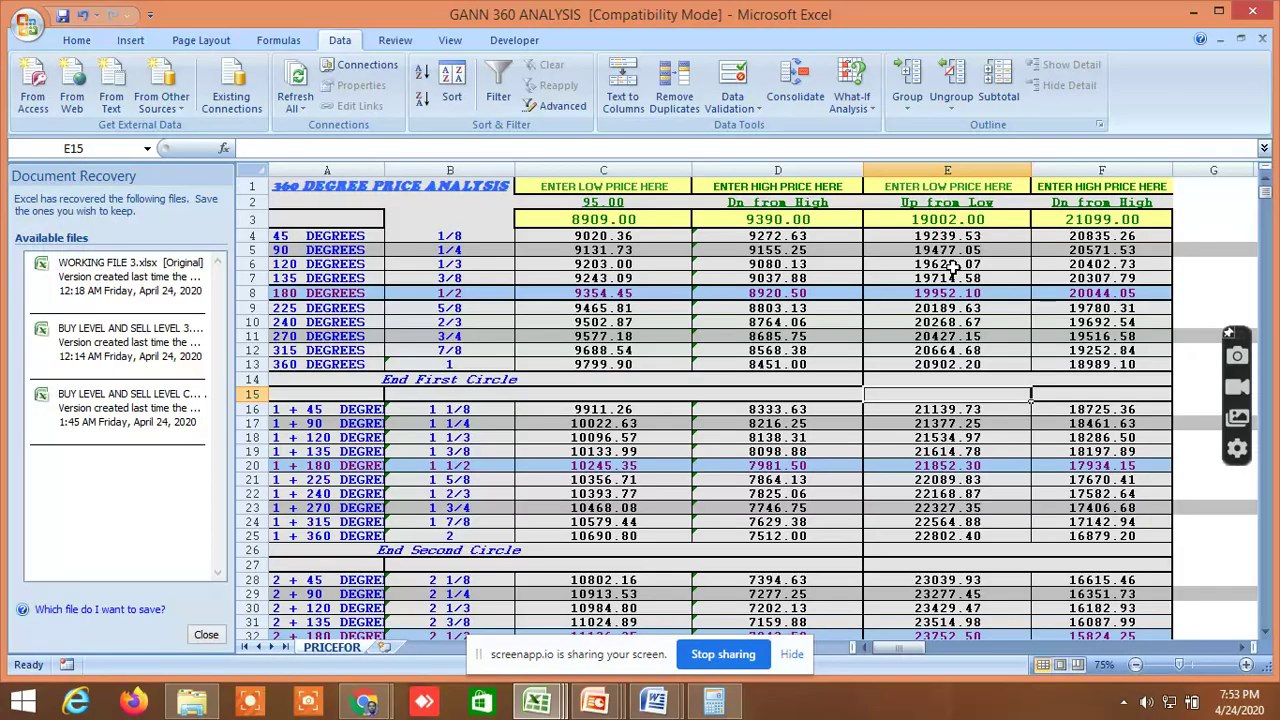
Check the BANKNIFTY APR FUT chart in Chrome and return to the GANN 360 ANALYSIS workbook in Excel
{"action": "left_click", "coordinate": [365, 703]}
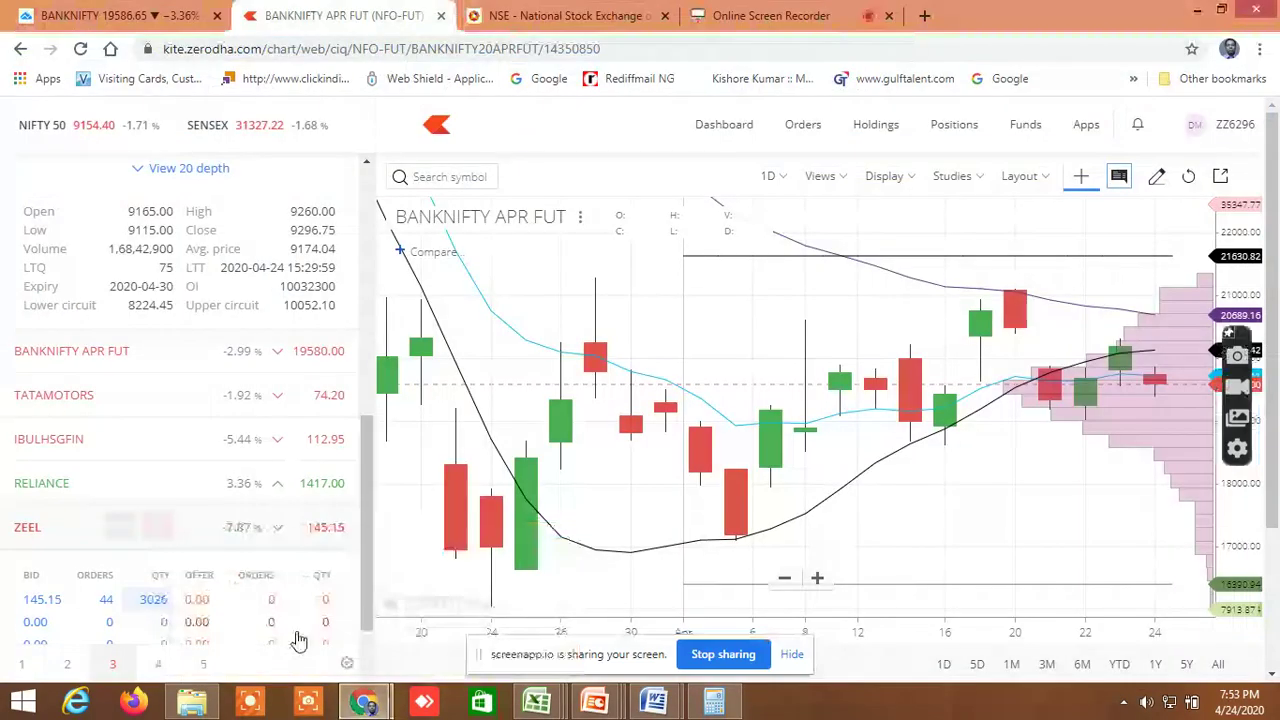
{"action": "left_click", "coordinate": [537, 703]}
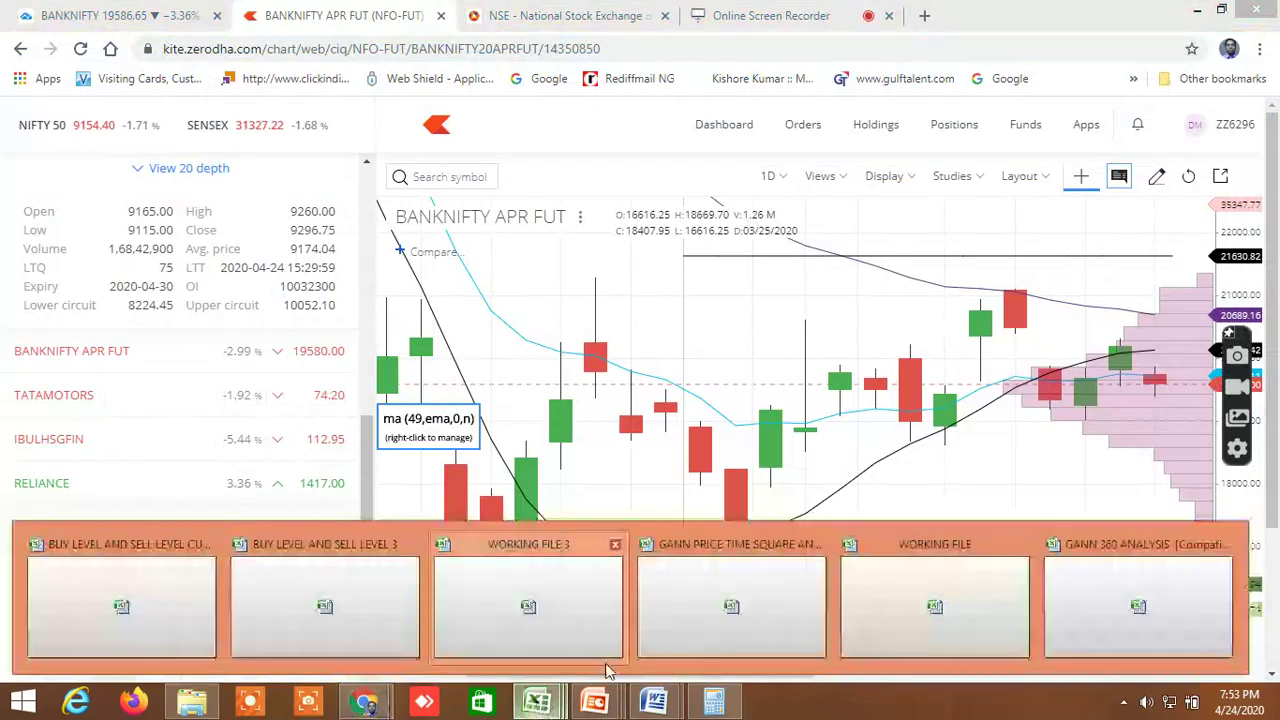
{"action": "left_click", "coordinate": [1137, 609]}
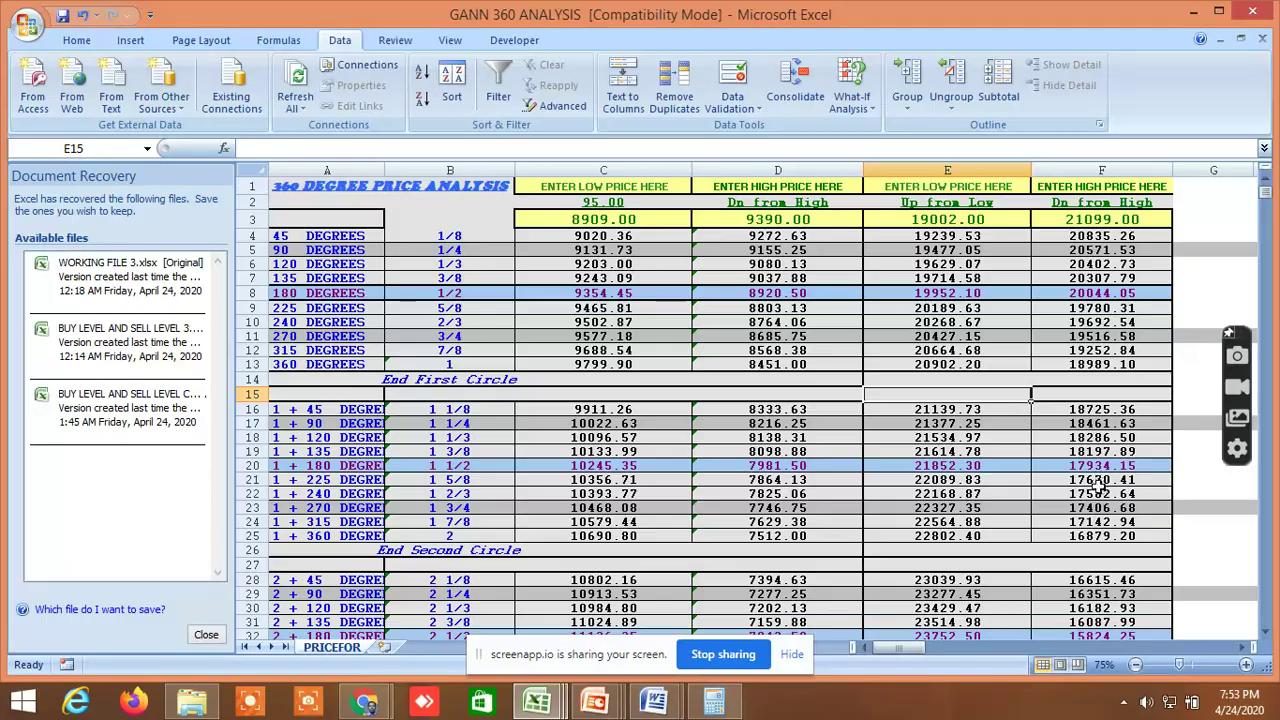
Open the BUY LEVEL AND SELL LEVEL CUM SCREENER workbook and examine the first-cycle 360 degree levels in the Nifty and Bank Nifty rows
{"action": "mouse_move", "coordinate": [537, 700]}
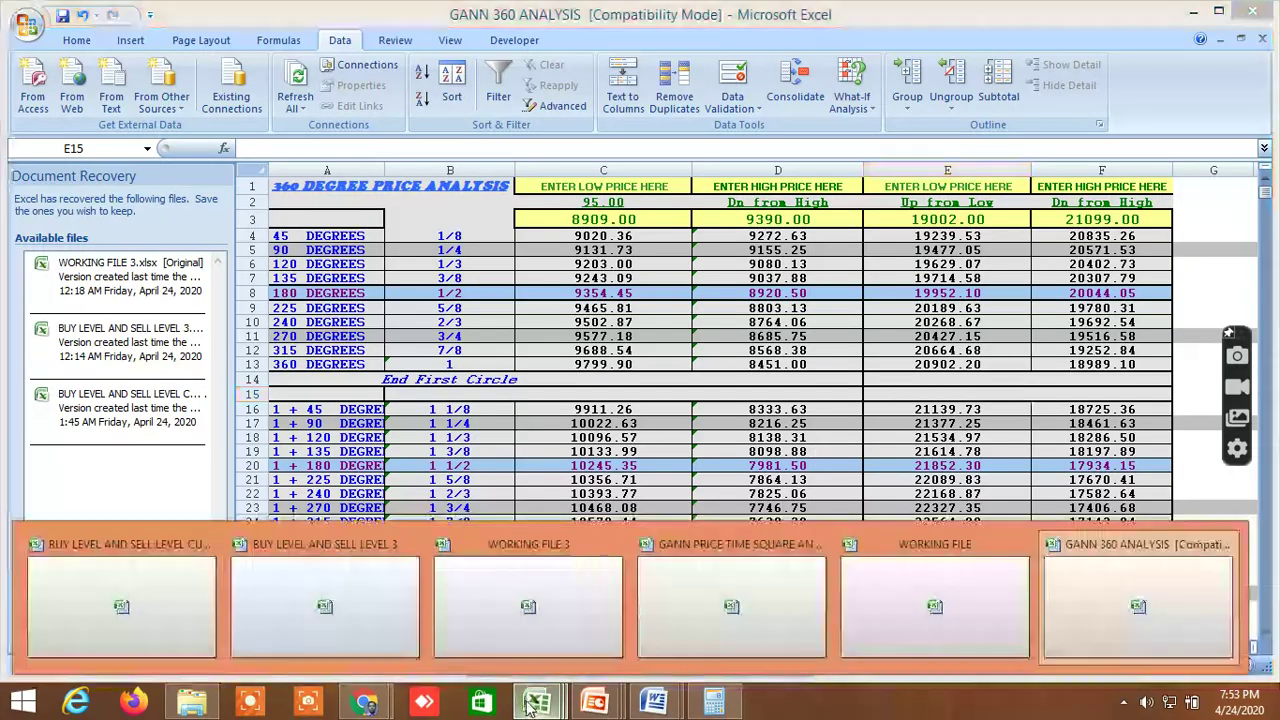
{"action": "left_click", "coordinate": [160, 610]}
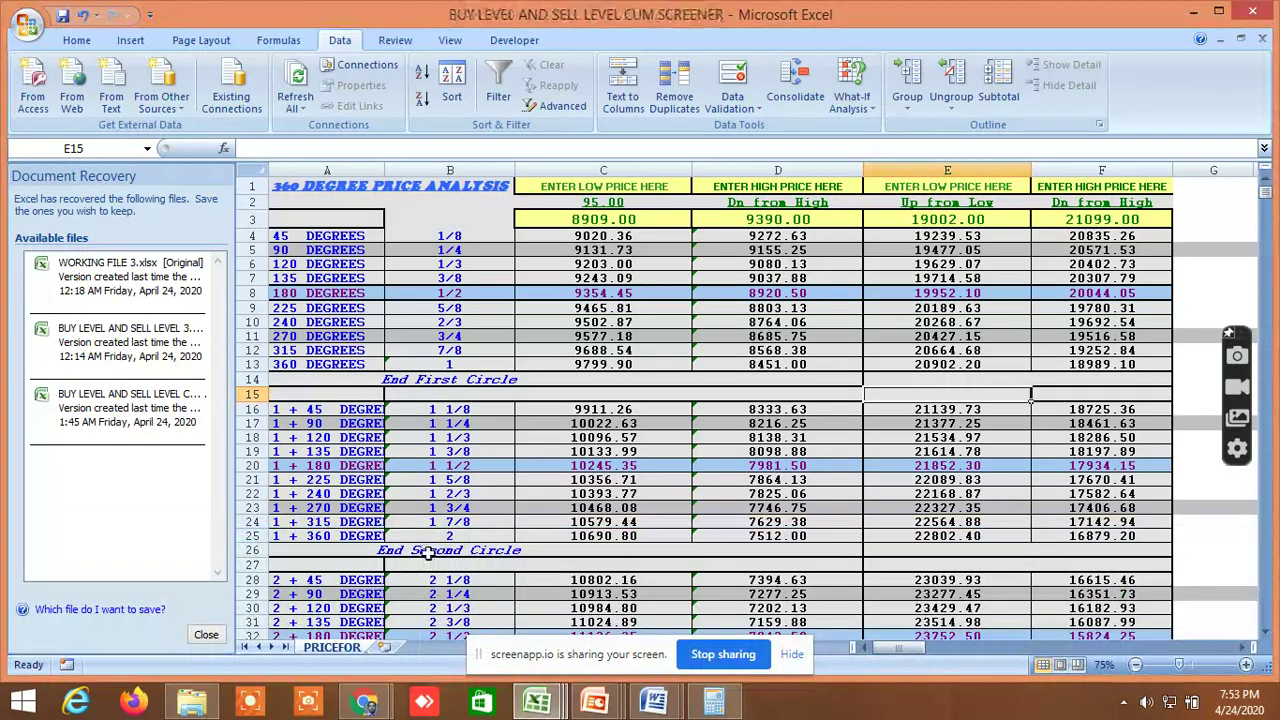
{"action": "mouse_move", "coordinate": [537, 700]}
{"action": "left_click", "coordinate": [243, 610]}
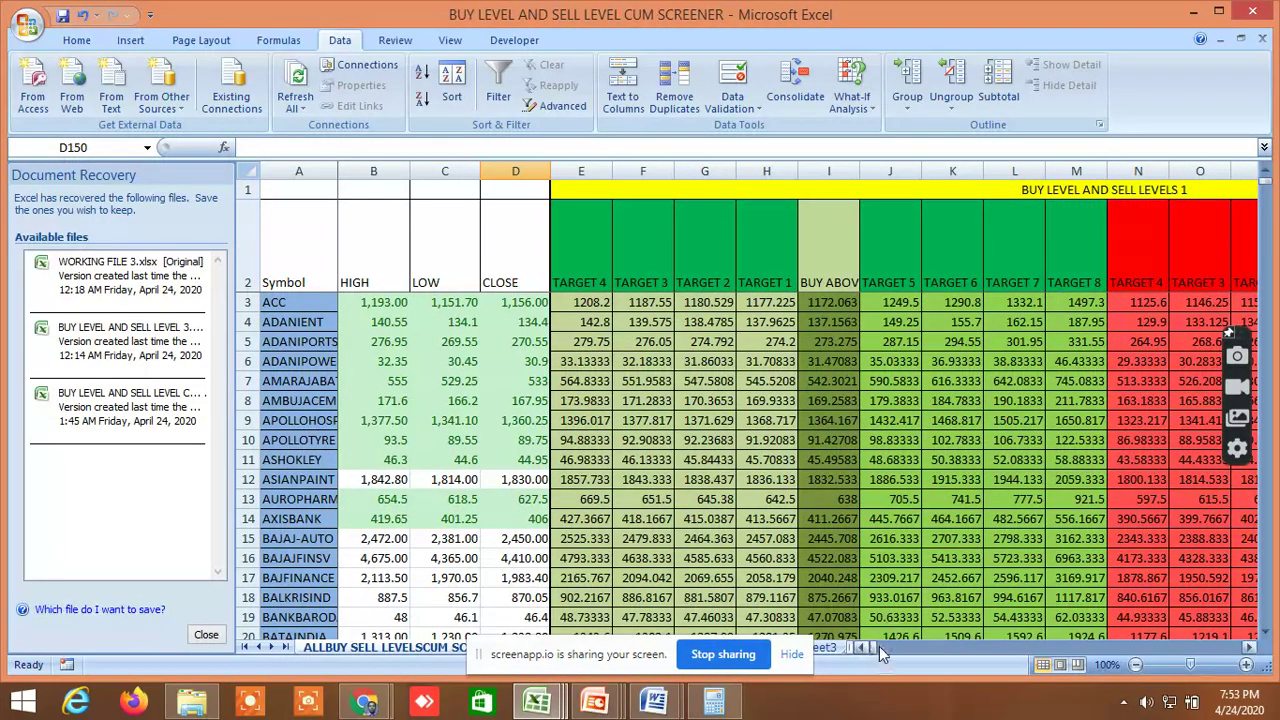
{"action": "scroll", "coordinate": [872, 527], "scroll_direction": "down", "scroll_amount": 12}
{"action": "scroll", "coordinate": [872, 527], "scroll_direction": "down", "scroll_amount": 20}
{"action": "scroll", "coordinate": [872, 527], "scroll_direction": "up", "scroll_amount": 1}
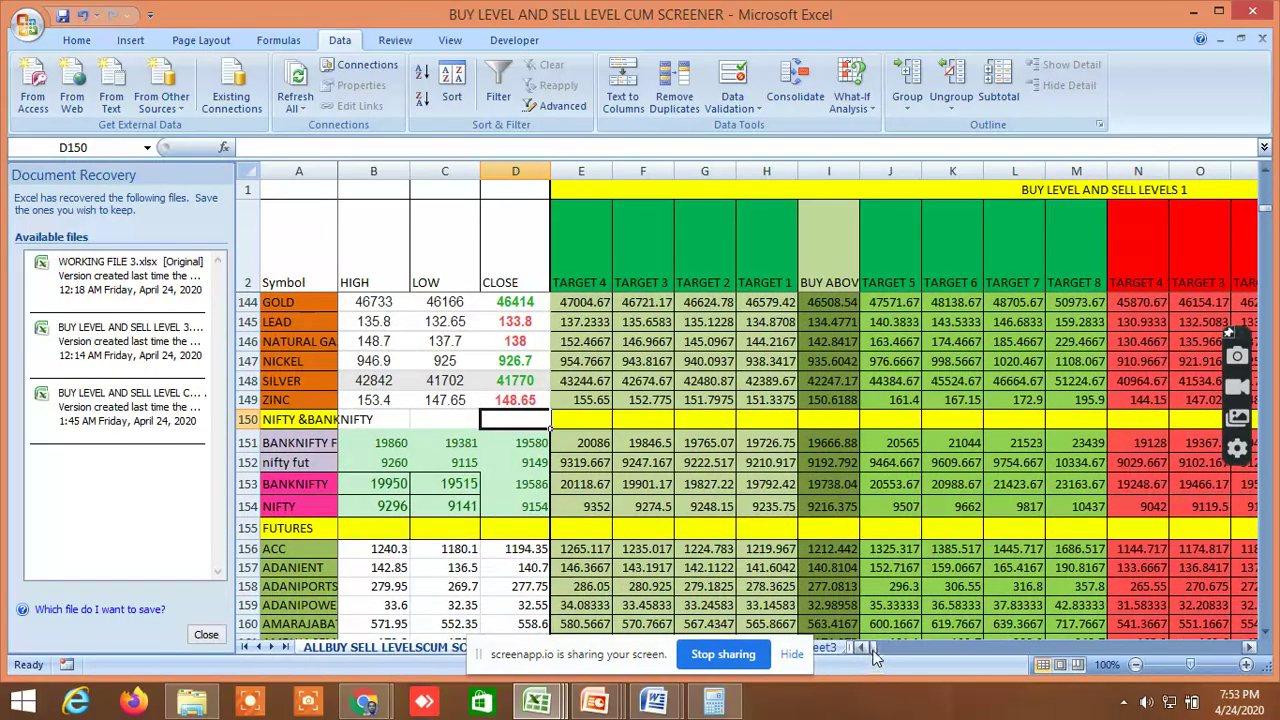
{"action": "left_click_drag", "start_coordinate": [877, 652], "coordinate": [1010, 662]}
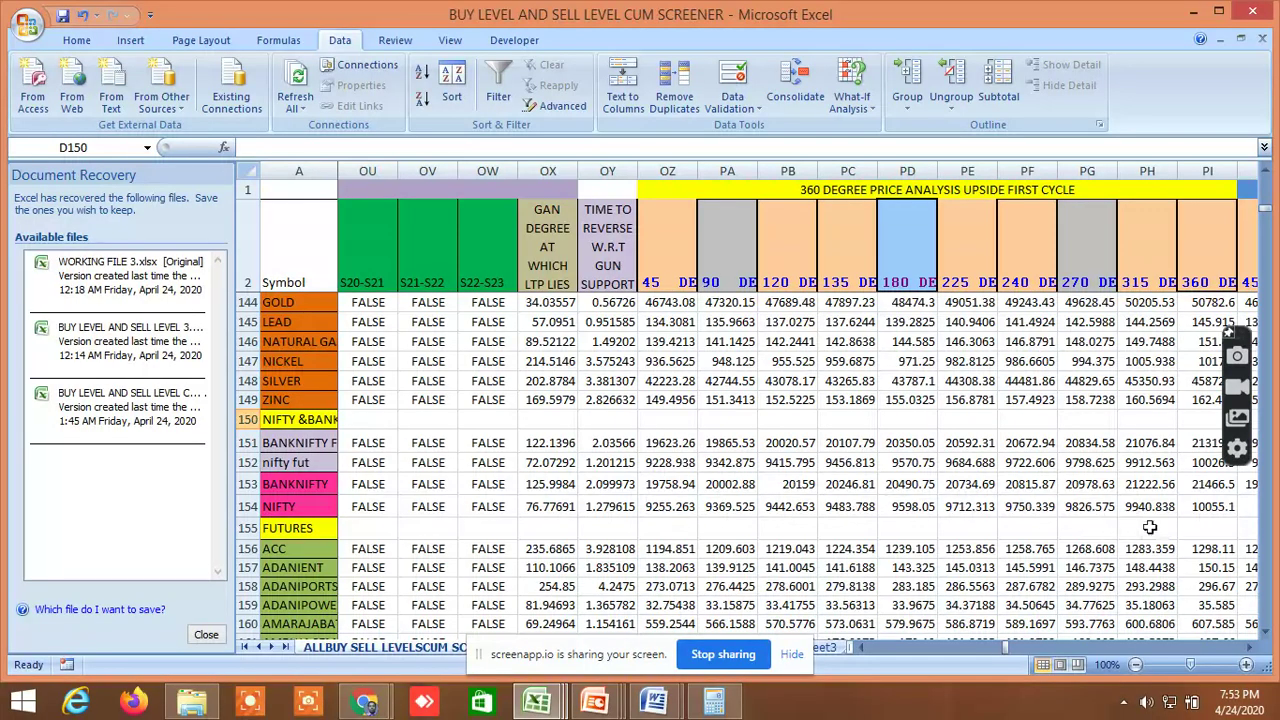
{"action": "scroll", "coordinate": [1252, 645], "scroll_direction": "right", "scroll_amount": 5}
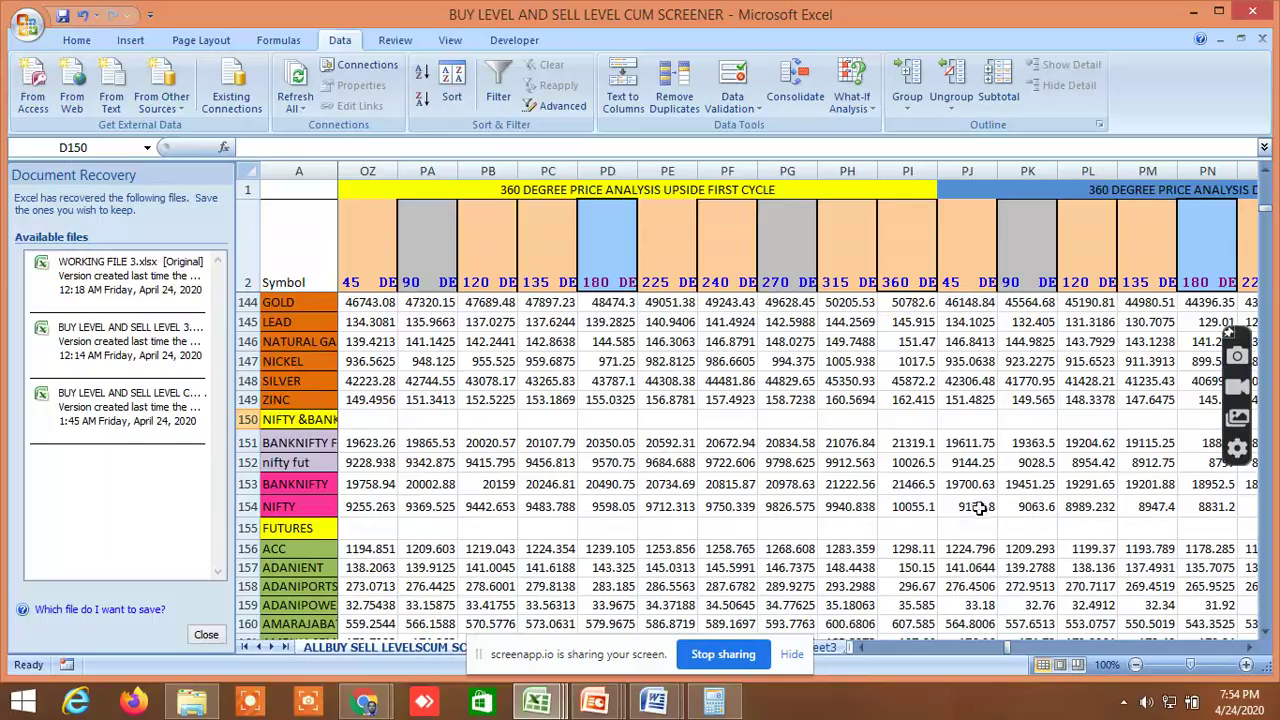
{"action": "left_click", "coordinate": [1248, 652]}
{"action": "left_click", "coordinate": [1248, 652]}
{"action": "left_click", "coordinate": [1248, 652]}
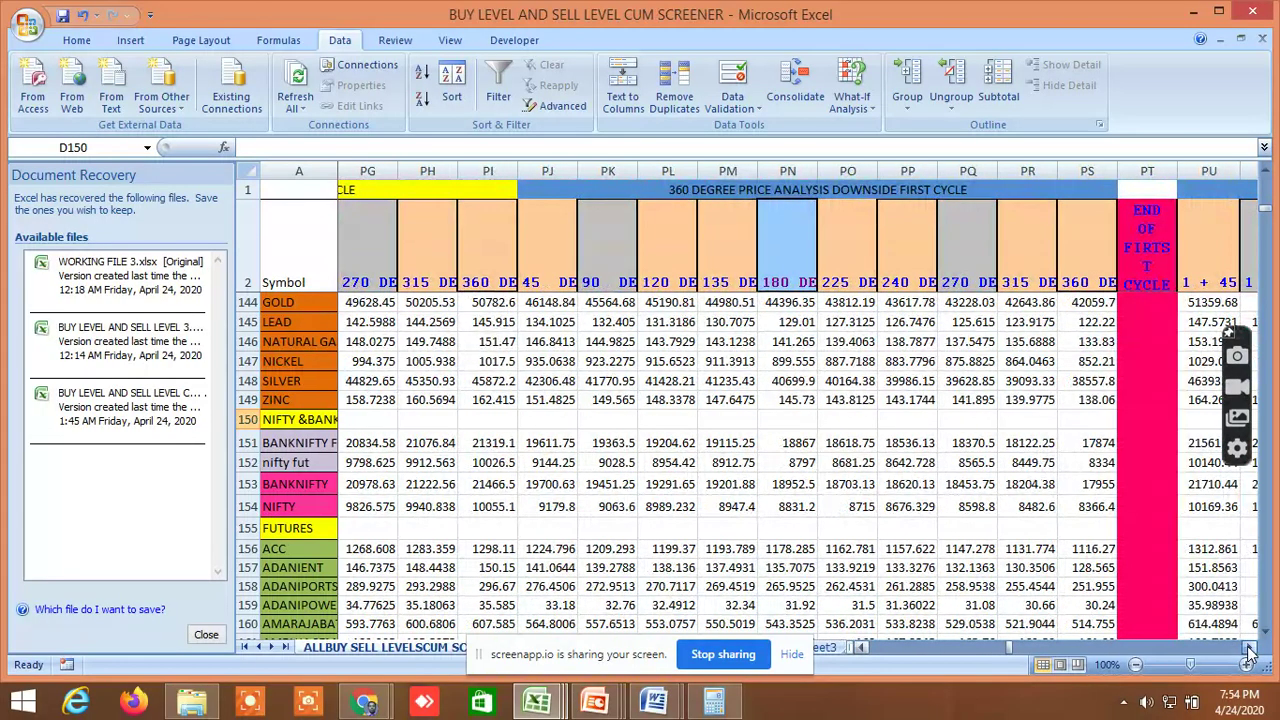
Examine the second-cycle upside and downside 360 degree price levels for the Nifty and Bank Nifty rows
{"action": "left_click", "coordinate": [1248, 652]}
{"action": "left_click", "coordinate": [1248, 652]}
{"action": "left_click", "coordinate": [1248, 652]}
{"action": "left_click", "coordinate": [1248, 652]}
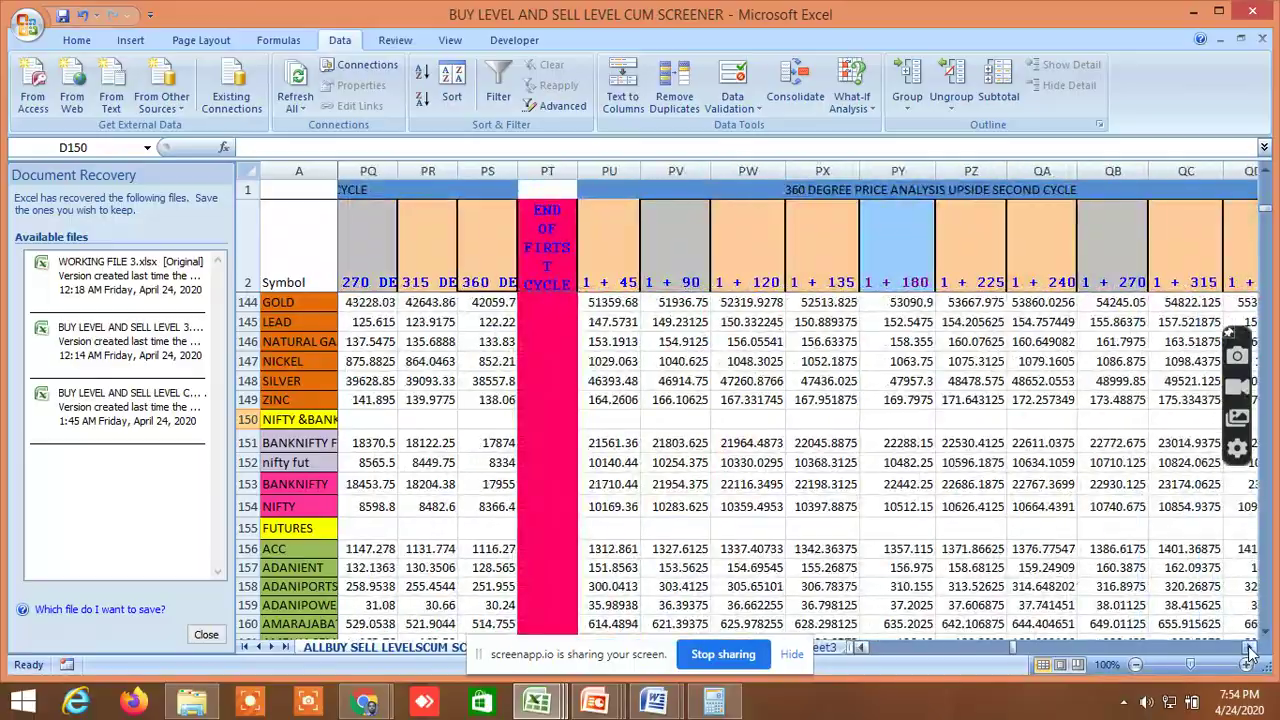
{"action": "left_click", "coordinate": [1248, 652]}
{"action": "left_click", "coordinate": [1248, 652]}
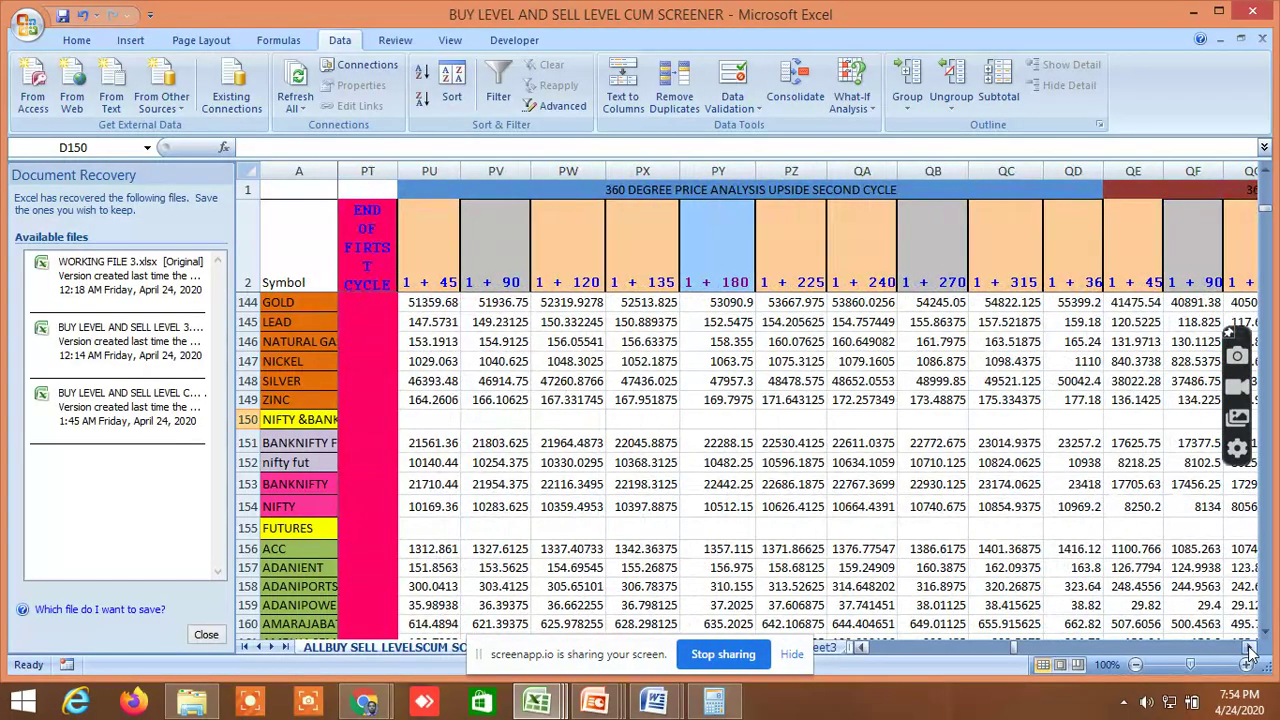
{"action": "left_click", "coordinate": [1248, 652]}
{"action": "left_click", "coordinate": [1248, 652]}
{"action": "left_click", "coordinate": [1248, 652]}
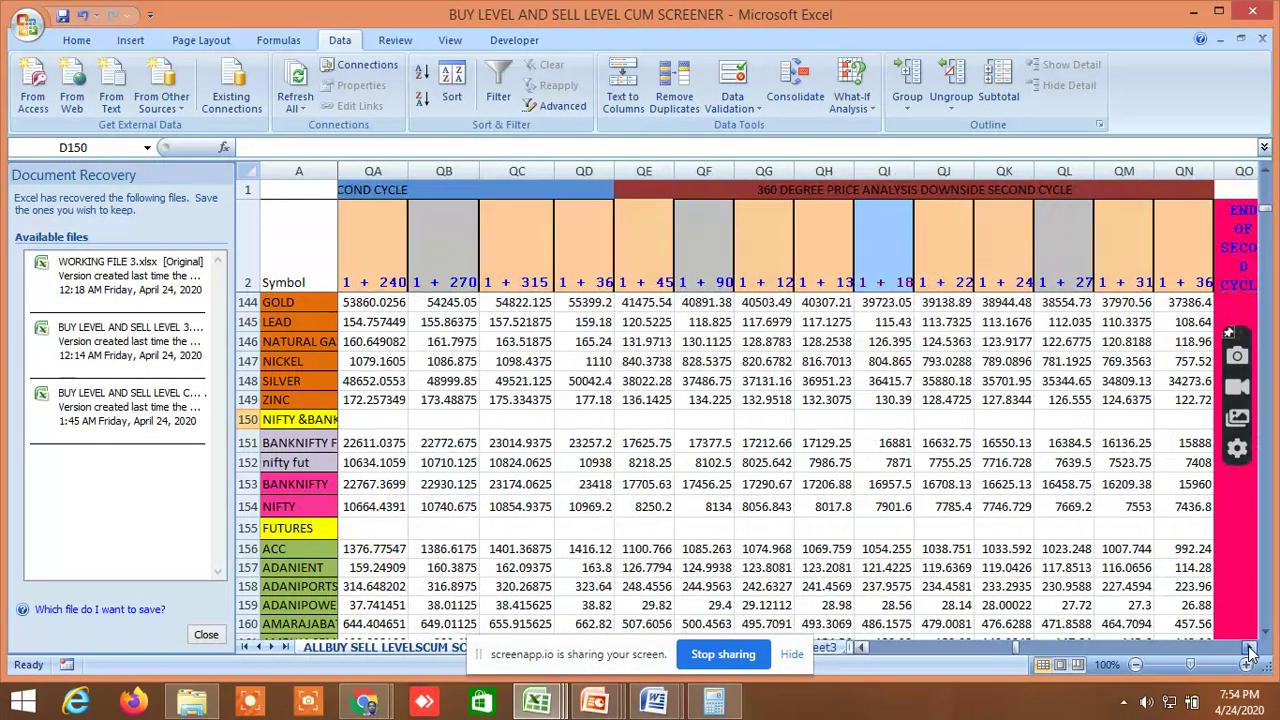
Examine the third-cycle upside and downside 360 degree price levels for the Nifty and Bank Nifty rows
{"action": "left_click", "coordinate": [1248, 652]}
{"action": "left_click", "coordinate": [1248, 652]}
{"action": "left_click", "coordinate": [1248, 652]}
{"action": "left_click", "coordinate": [1248, 652]}
{"action": "left_click", "coordinate": [1248, 652]}
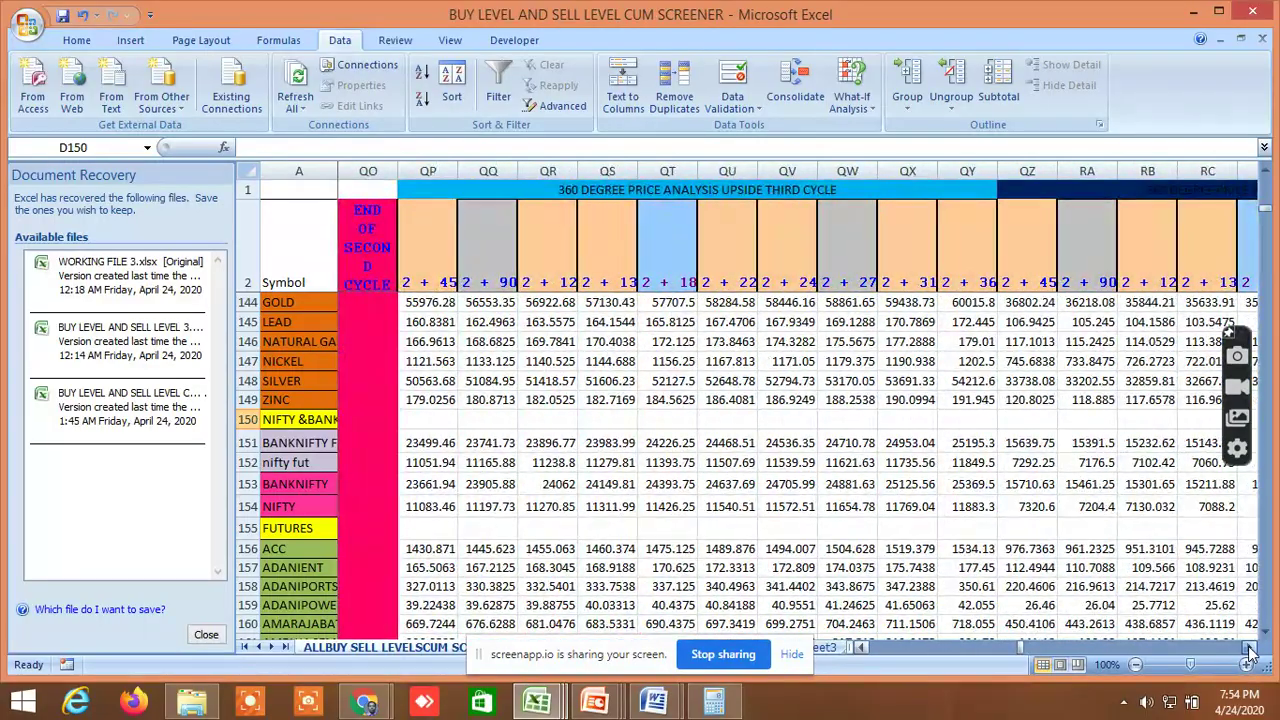
{"action": "left_click", "coordinate": [1248, 652]}
{"action": "left_click", "coordinate": [1248, 652]}
{"action": "left_click", "coordinate": [1248, 652]}
{"action": "left_click", "coordinate": [1248, 652]}
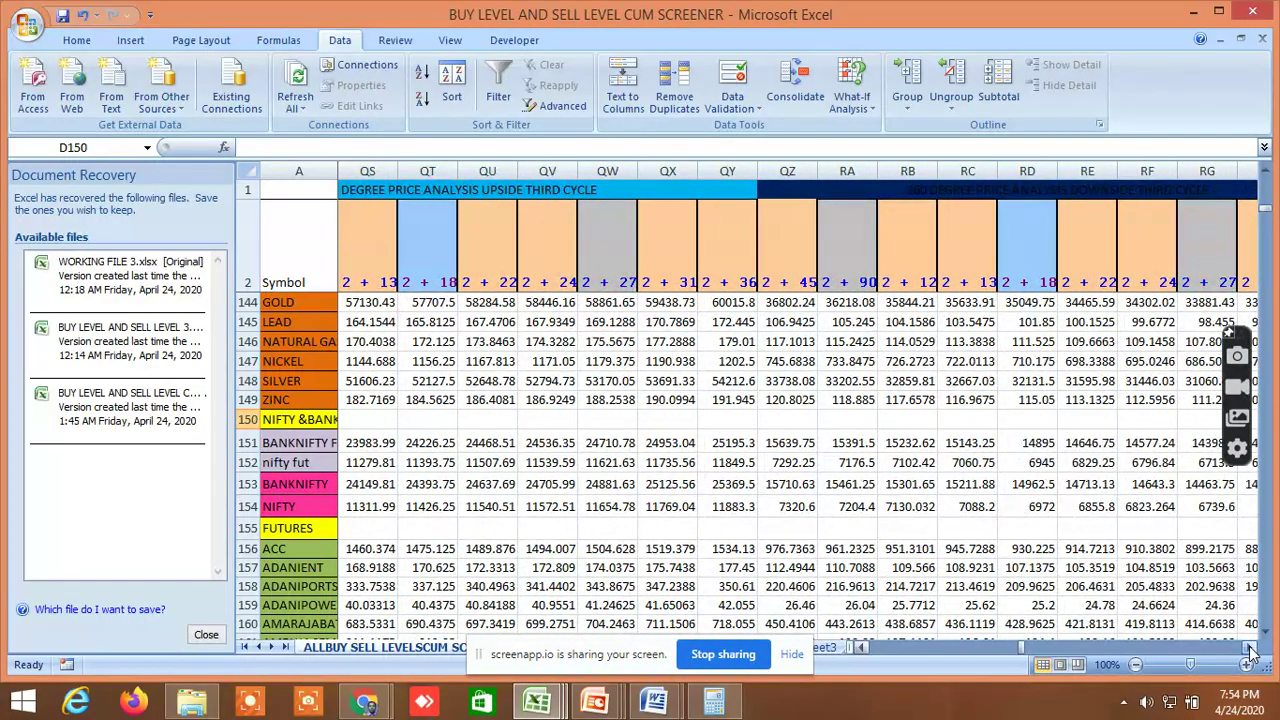
{"action": "left_click", "coordinate": [1248, 652]}
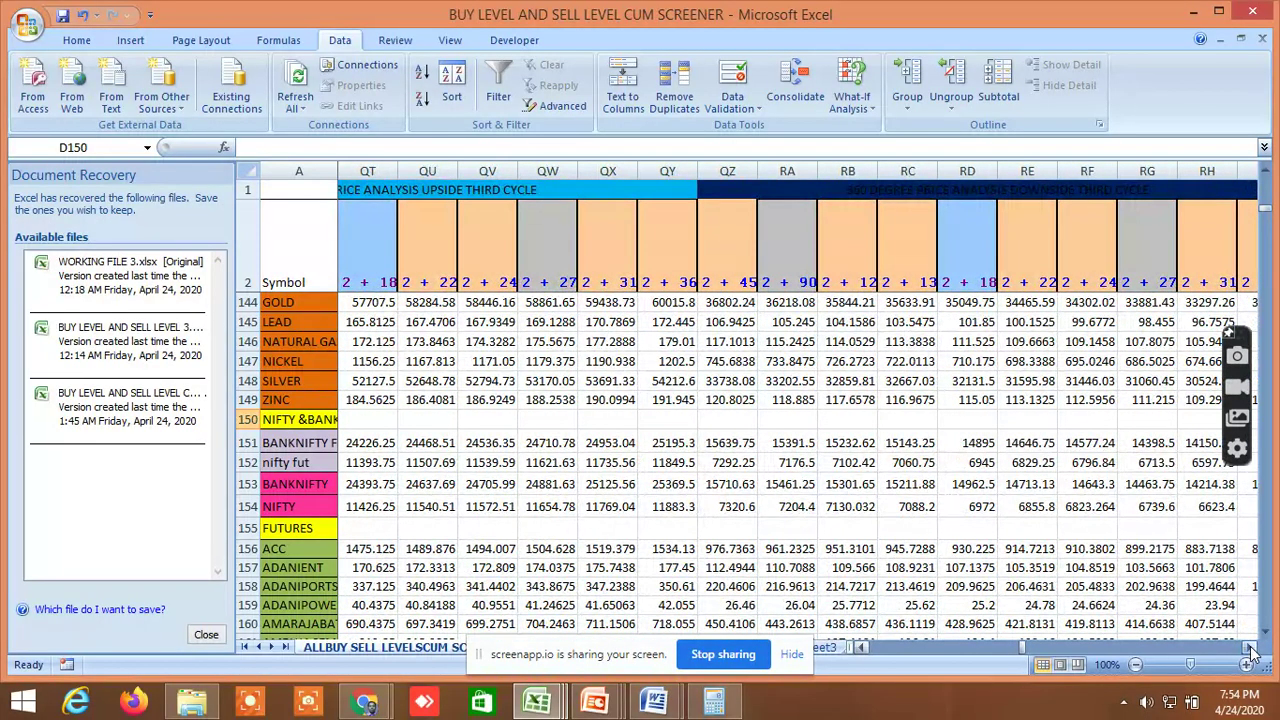
{"action": "left_click", "coordinate": [1250, 652]}
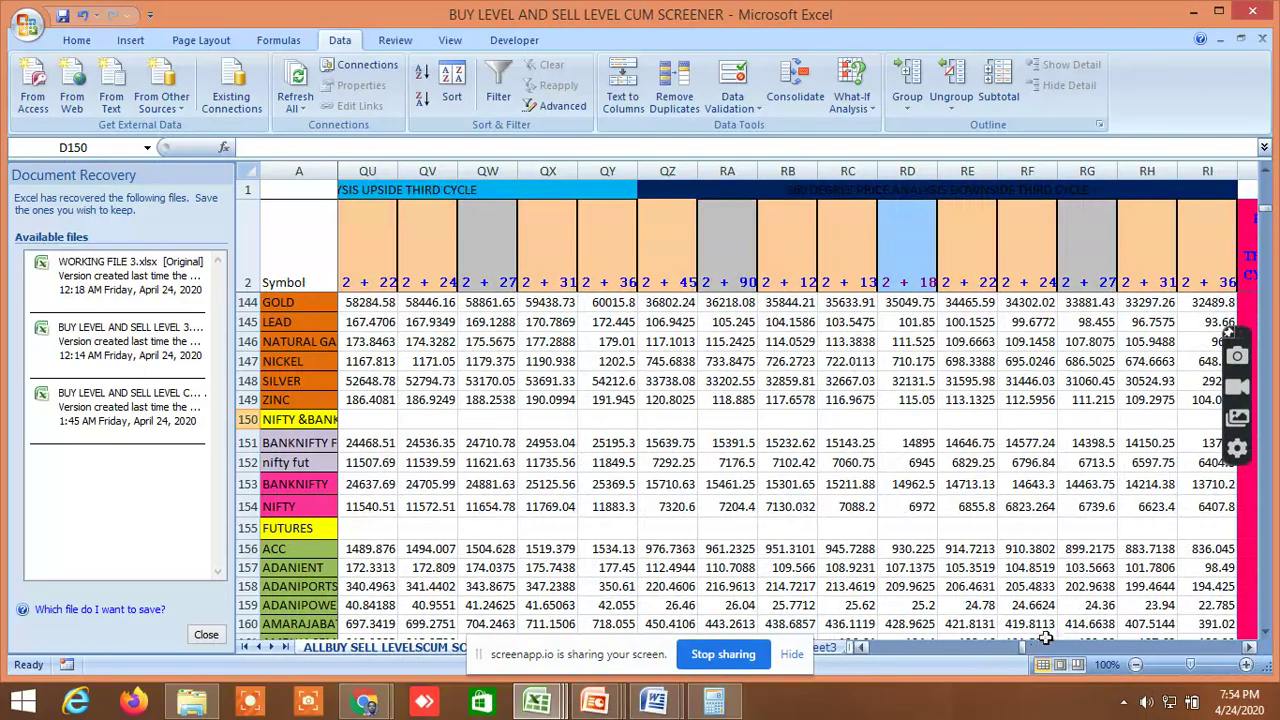
Switch to Chrome, check the screen recorder page, and reload the BANKNIFTY chart page in TradingView
{"action": "mouse_move", "coordinate": [365, 702]}
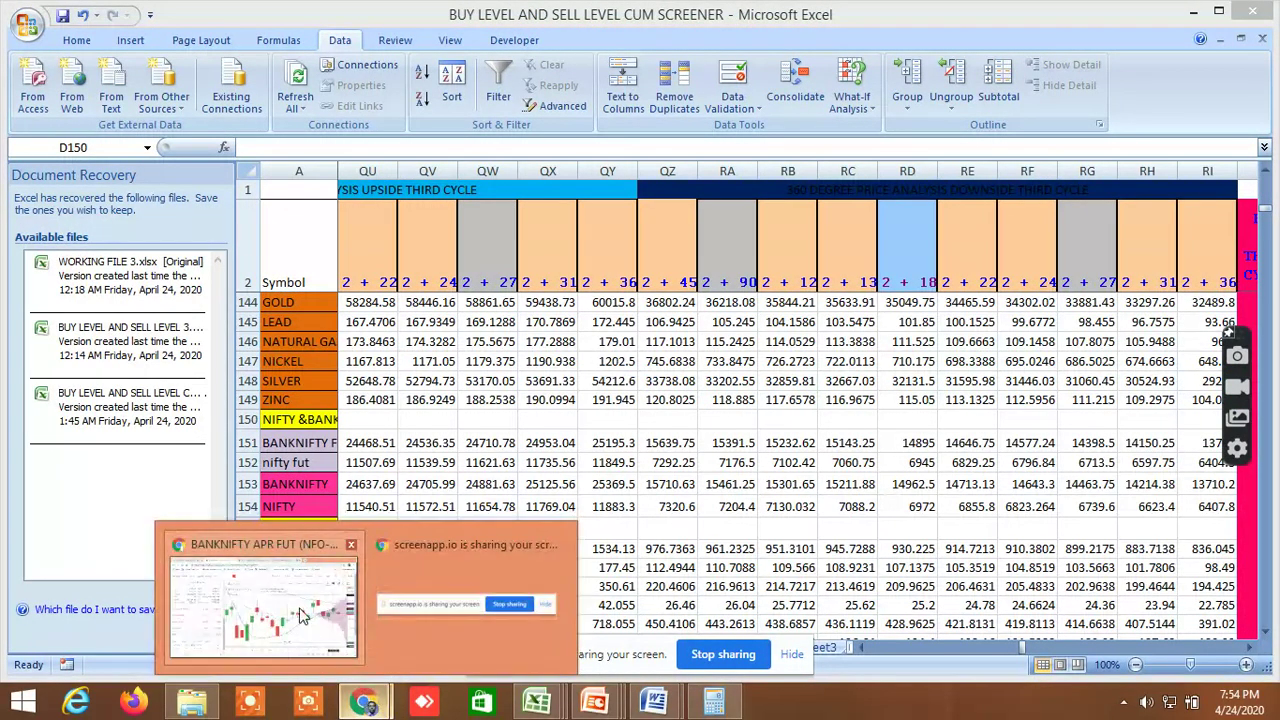
{"action": "left_click", "coordinate": [289, 584]}
{"action": "left_click", "coordinate": [757, 15]}
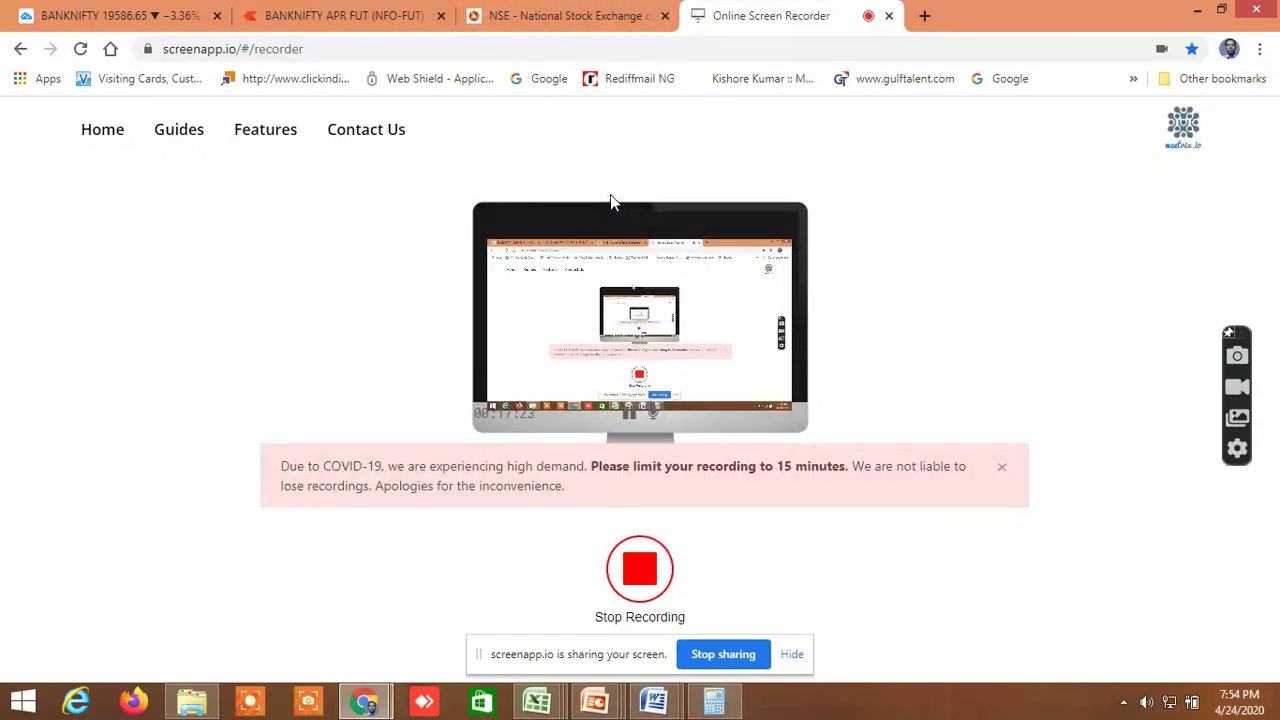
{"action": "left_click", "coordinate": [128, 17]}
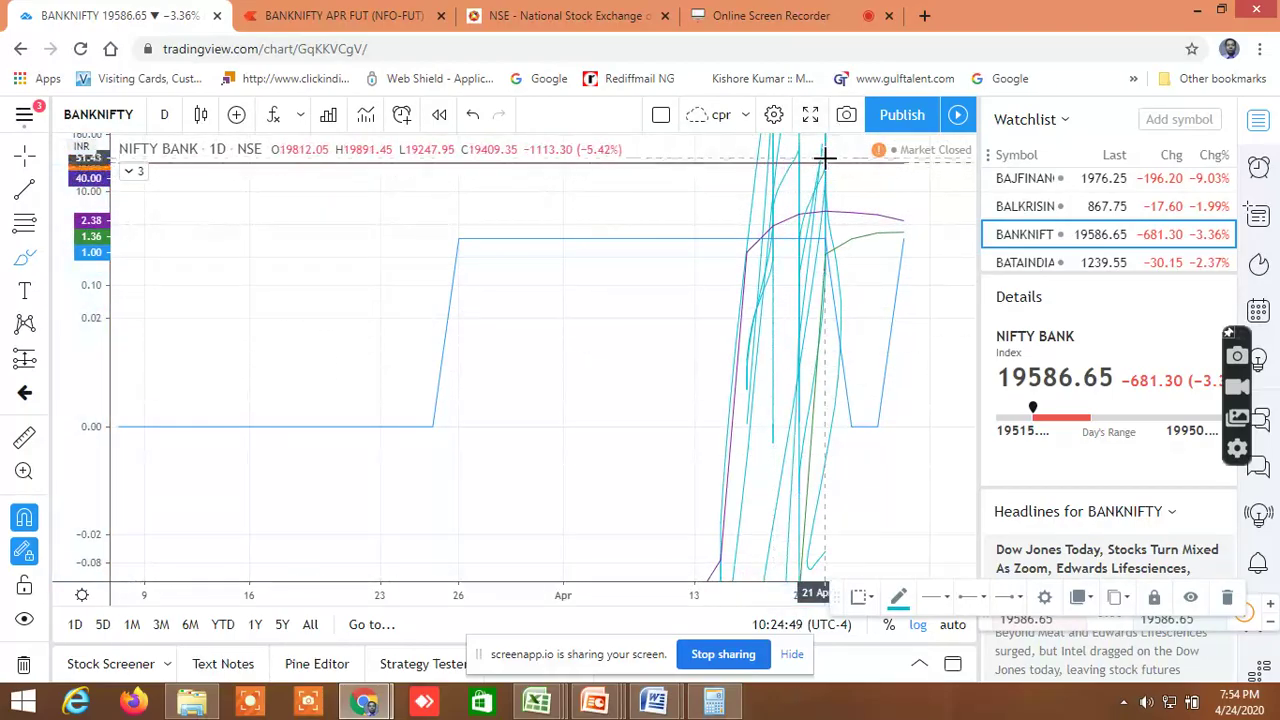
{"action": "double_click", "coordinate": [379, 49]}
{"action": "triple_click", "coordinate": [447, 47]}
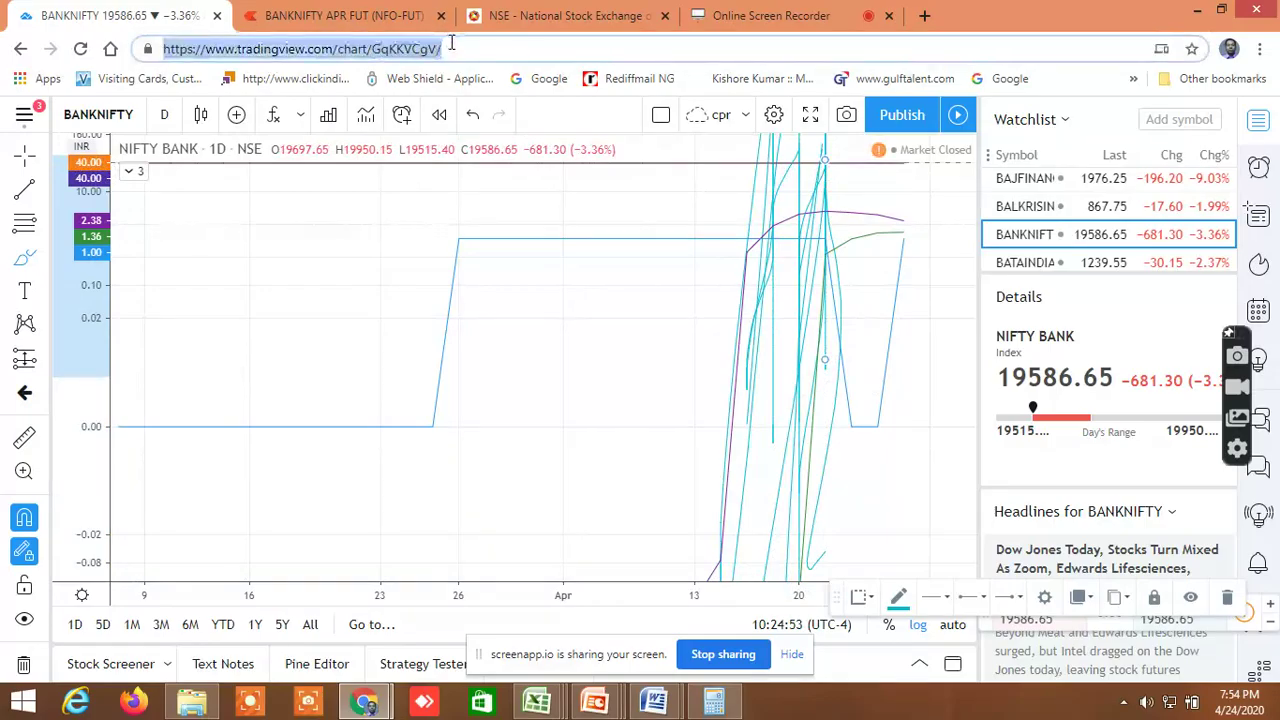
{"action": "key", "text": "Return"}
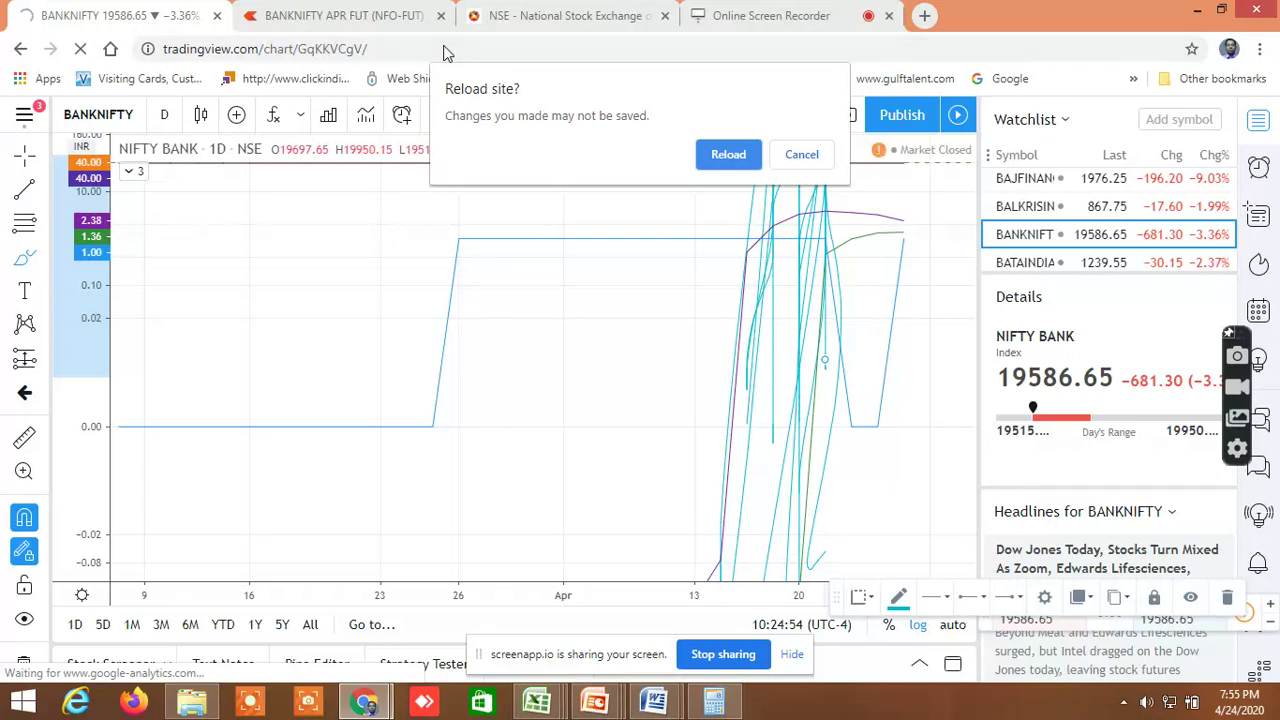
{"action": "left_click", "coordinate": [745, 155]}
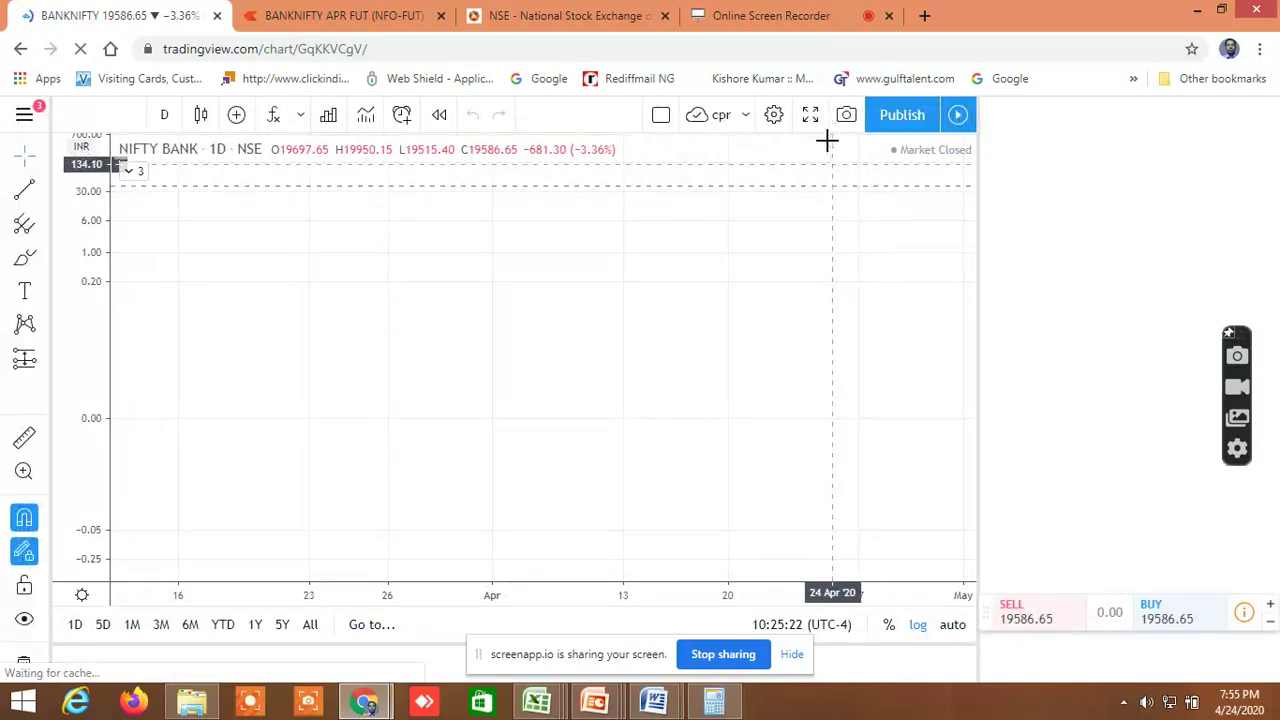
Switch back to Excel and bring up the WORKING FILE 3 workbook
{"action": "mouse_move", "coordinate": [537, 702]}
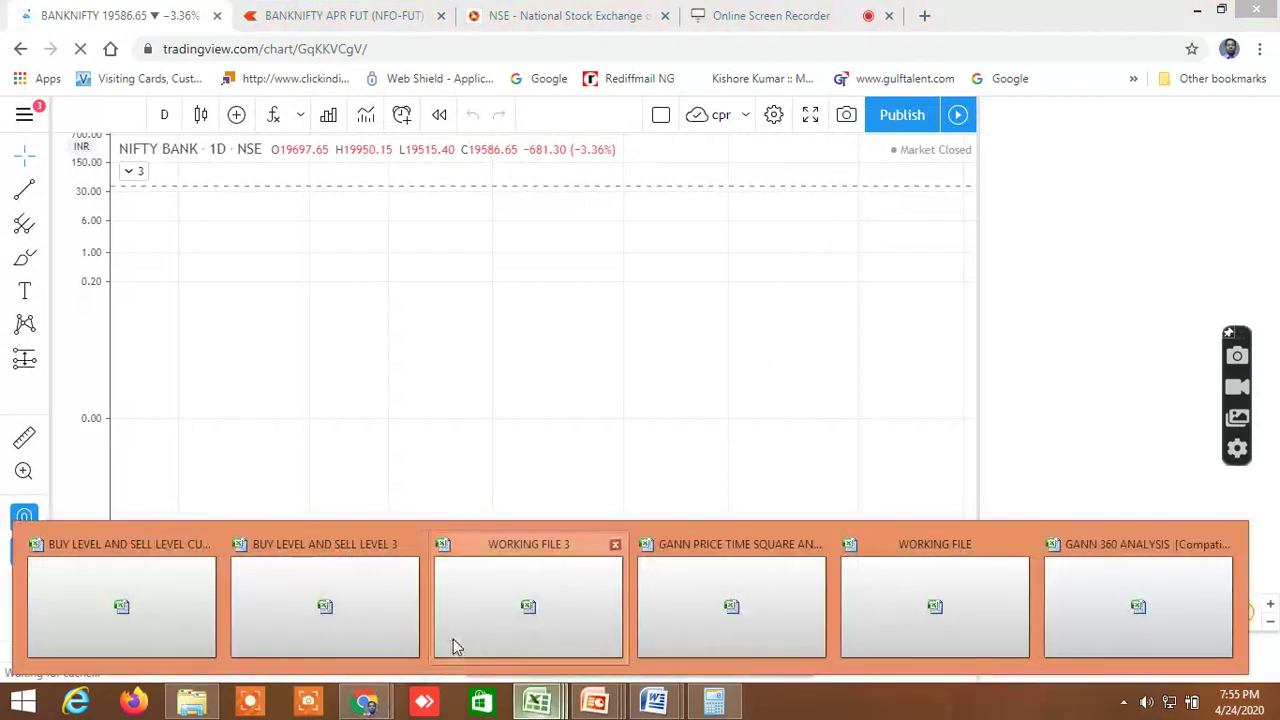
{"action": "left_click", "coordinate": [553, 612]}
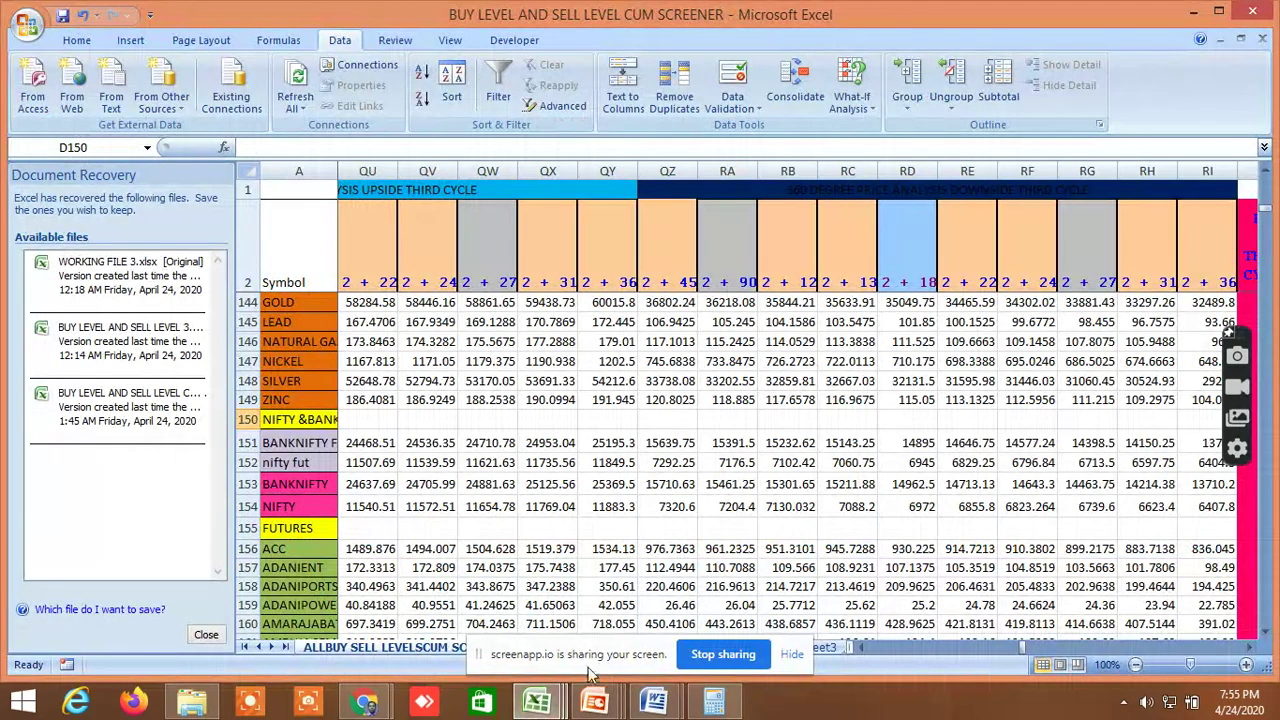
{"action": "mouse_move", "coordinate": [537, 702]}
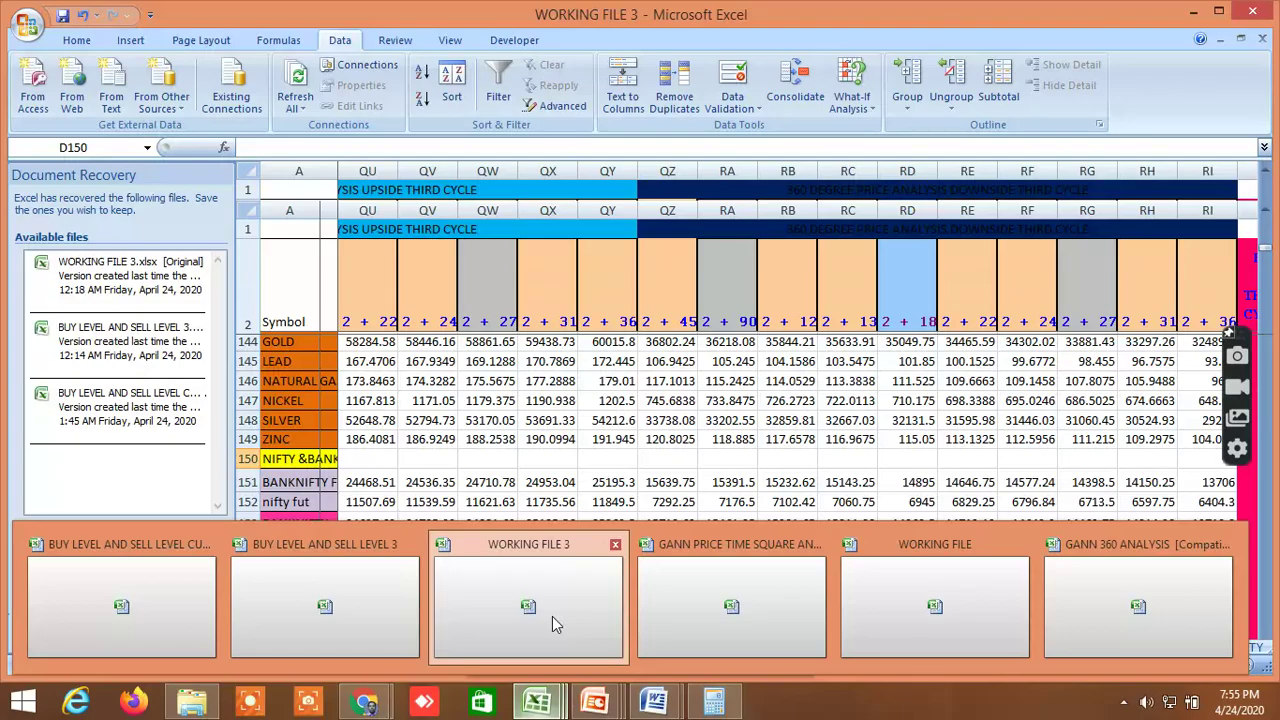
{"action": "left_click", "coordinate": [552, 616]}
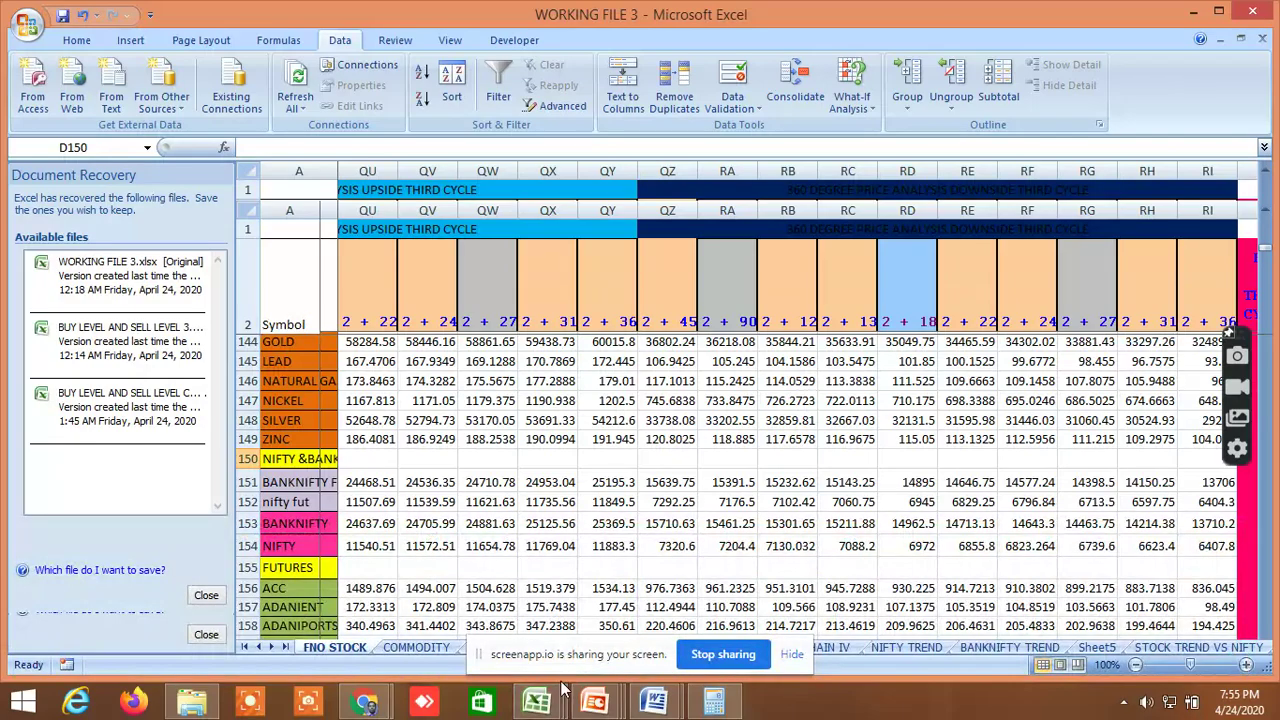
{"action": "mouse_move", "coordinate": [546, 708]}
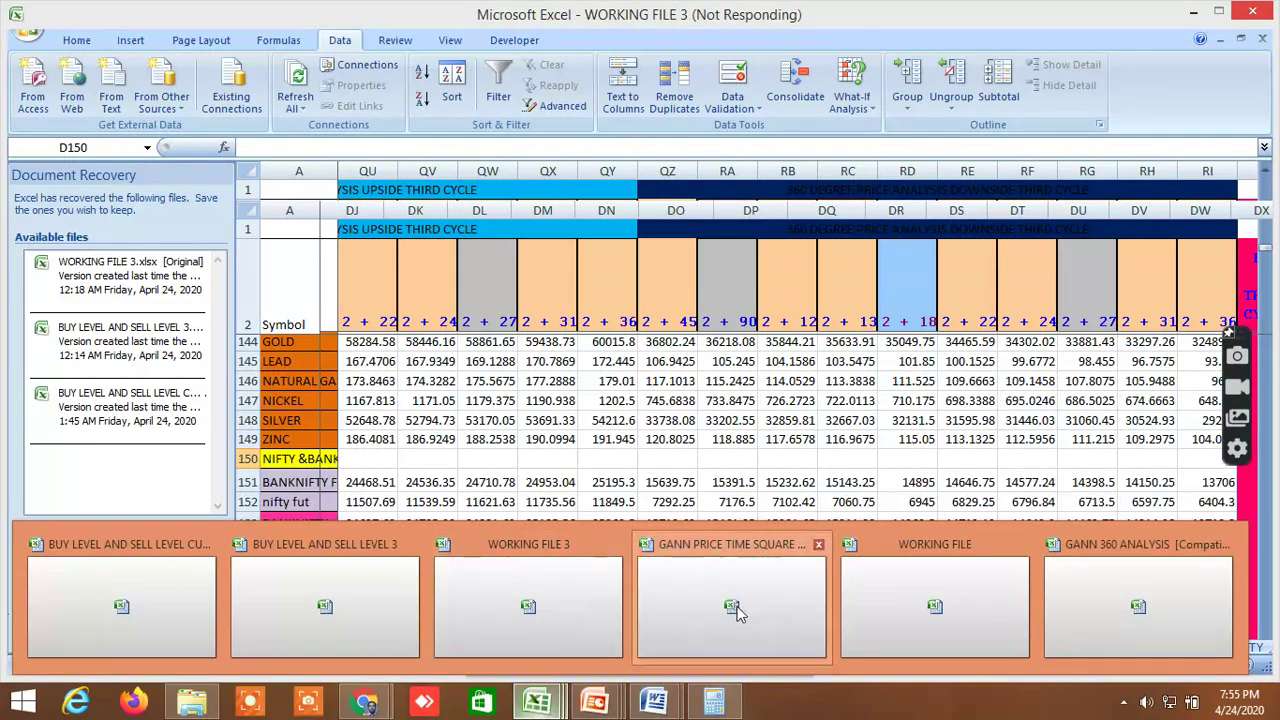
{"action": "left_click", "coordinate": [546, 619]}
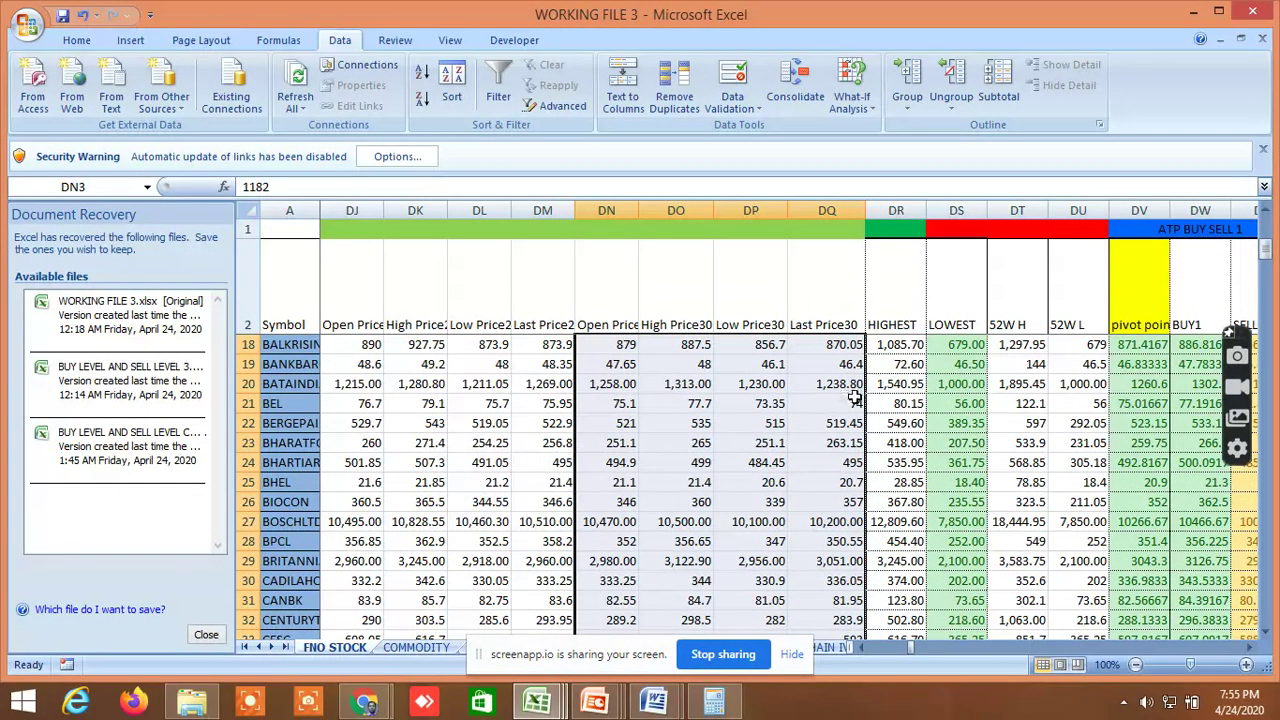
Examine the ATP buy and sell levels in the Nifty and Bank Nifty rows of the FNO STOCK sheet
{"action": "scroll", "coordinate": [855, 395], "scroll_direction": "down", "scroll_amount": 13}
{"action": "scroll", "coordinate": [883, 471], "scroll_direction": "down", "scroll_amount": 20}
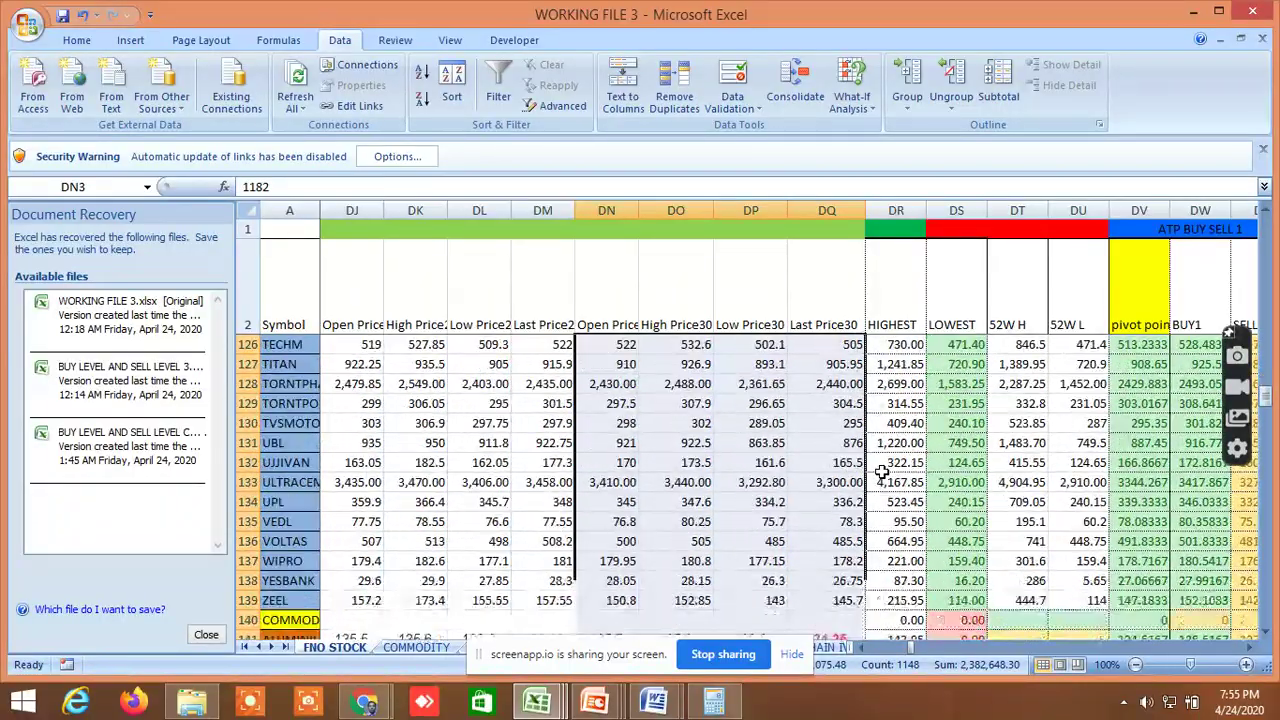
{"action": "scroll", "coordinate": [883, 471], "scroll_direction": "down", "scroll_amount": 6}
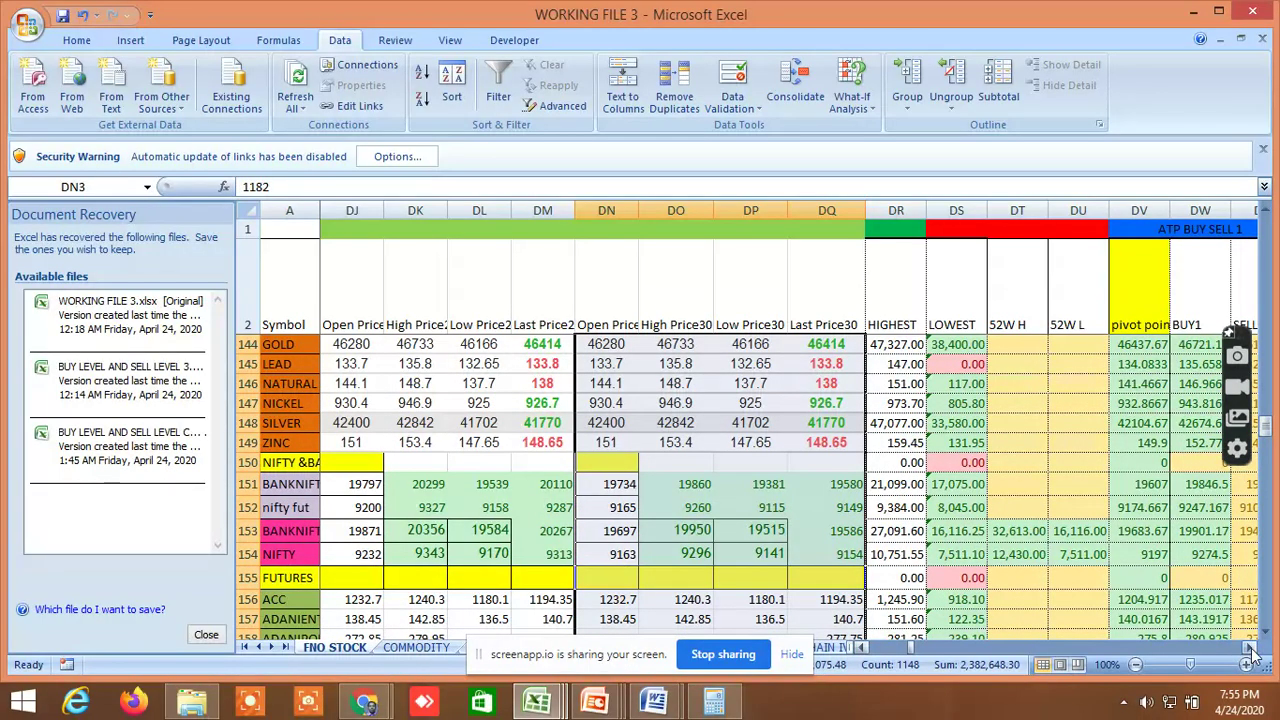
{"action": "left_click", "coordinate": [1251, 648]}
{"action": "left_click", "coordinate": [1251, 648]}
{"action": "left_click", "coordinate": [1251, 648]}
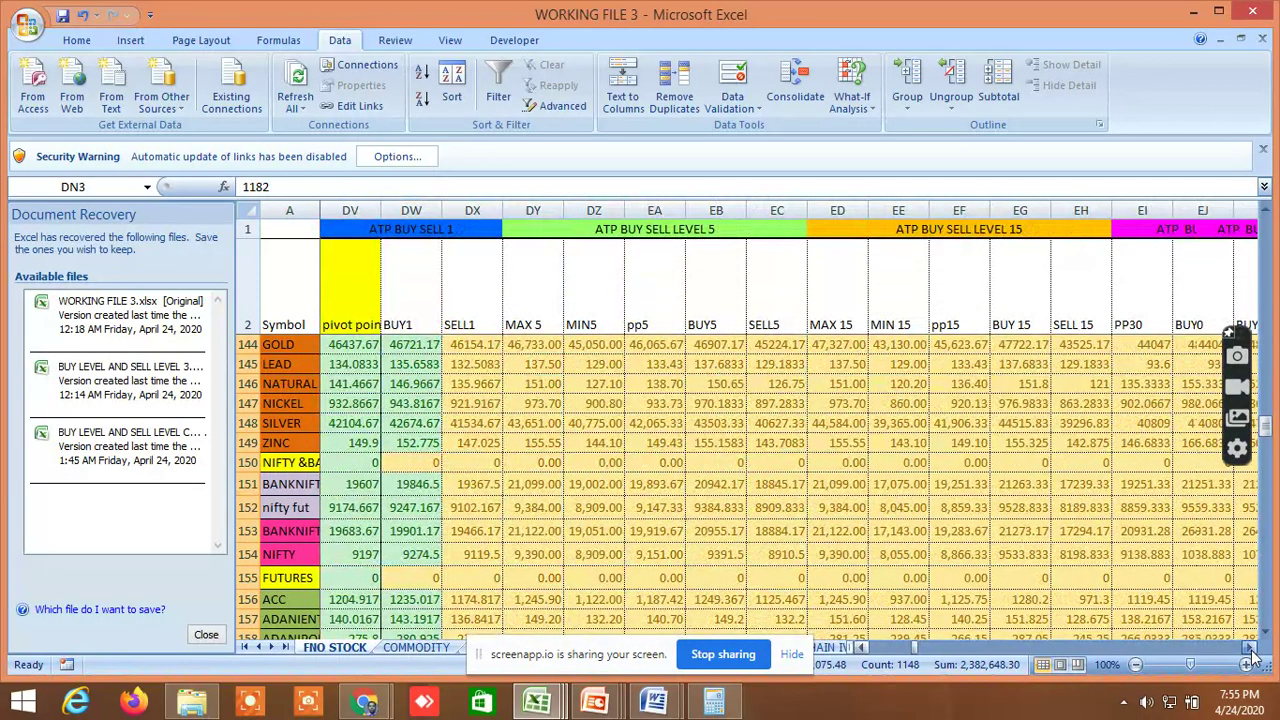
{"action": "left_click", "coordinate": [1251, 648]}
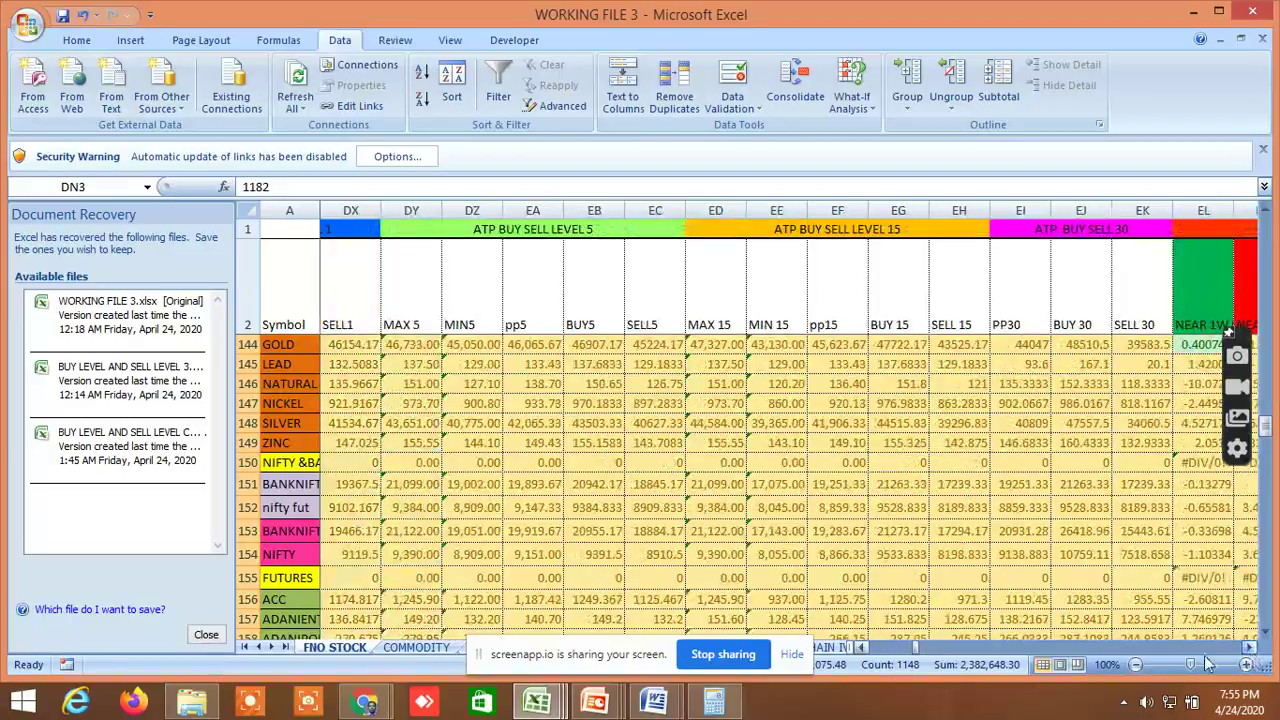